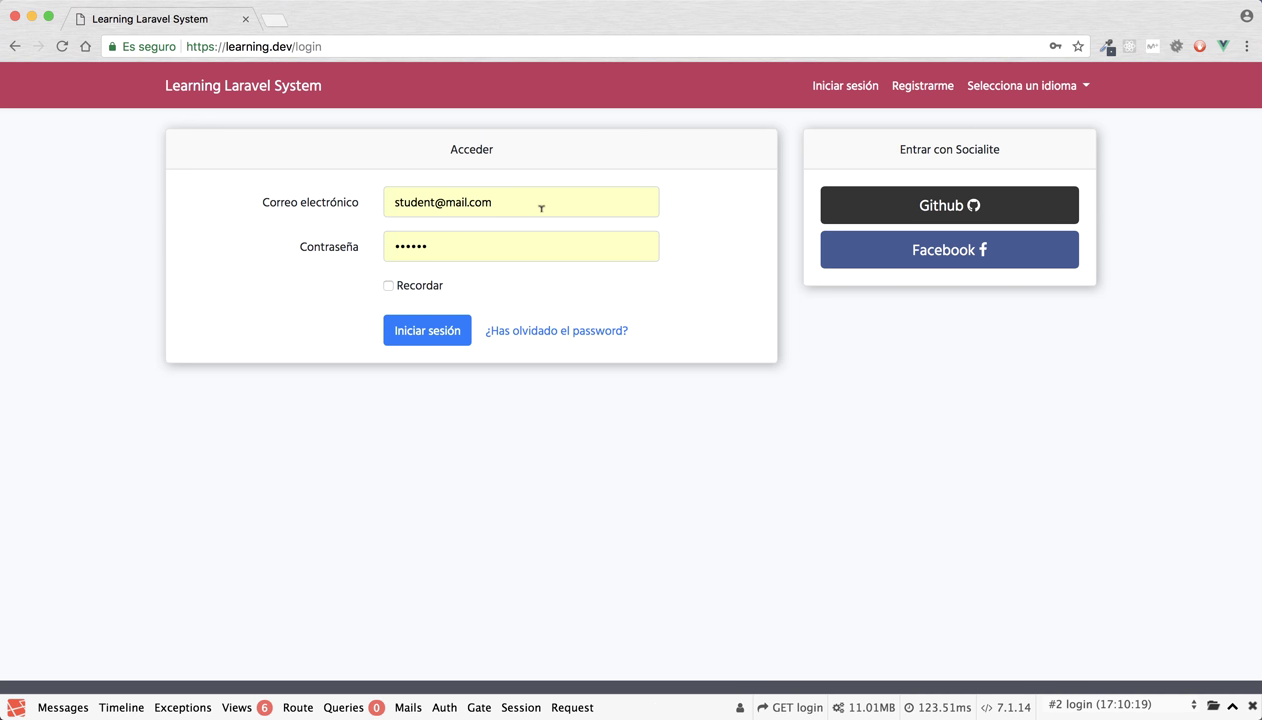
- Log in as the student and scroll the course catalogue down and back to the top
left_click(423, 333)
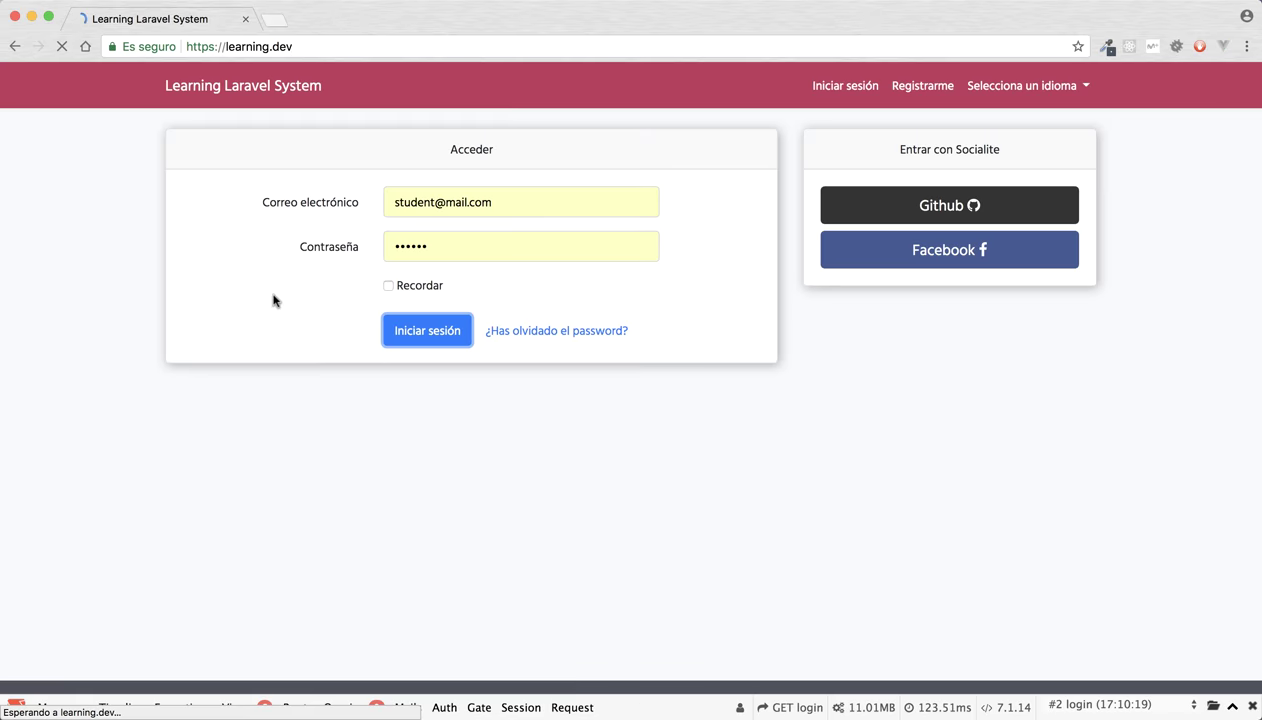
scroll(320, 328, "down", 1)
scroll(320, 328, "down", 10)
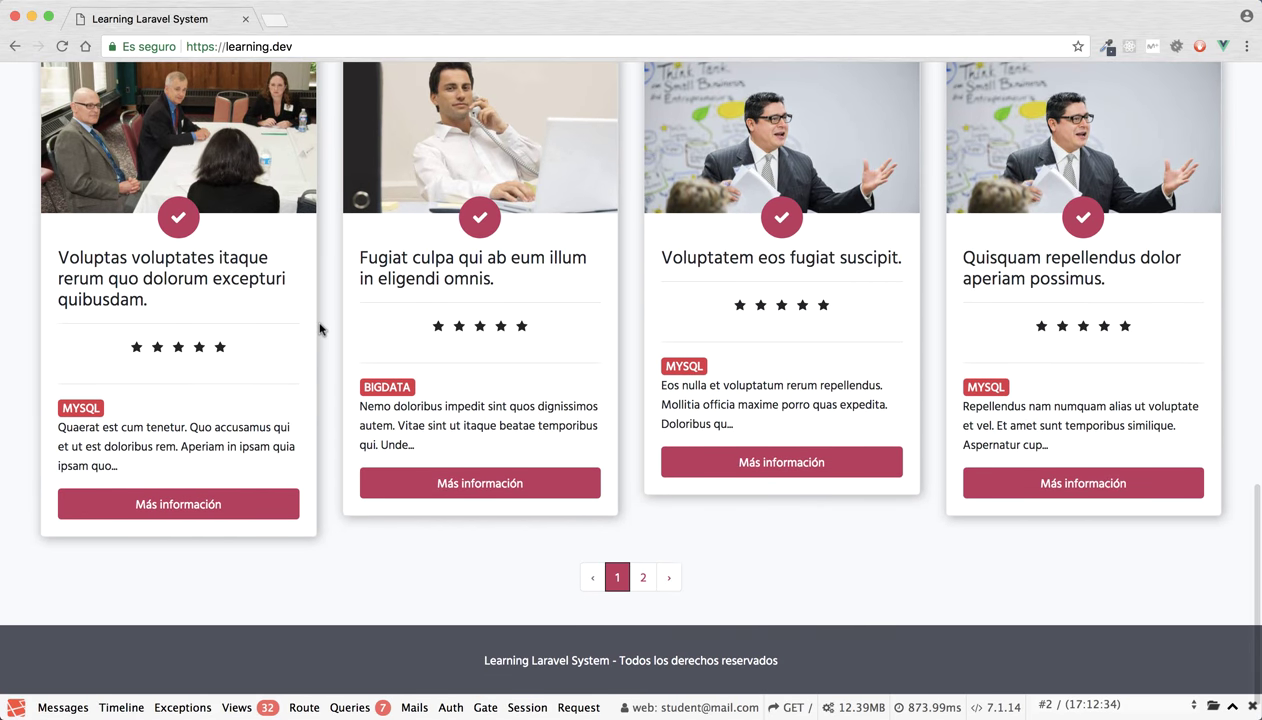
scroll(320, 328, "up", 8)
scroll(340, 330, "up", 6)
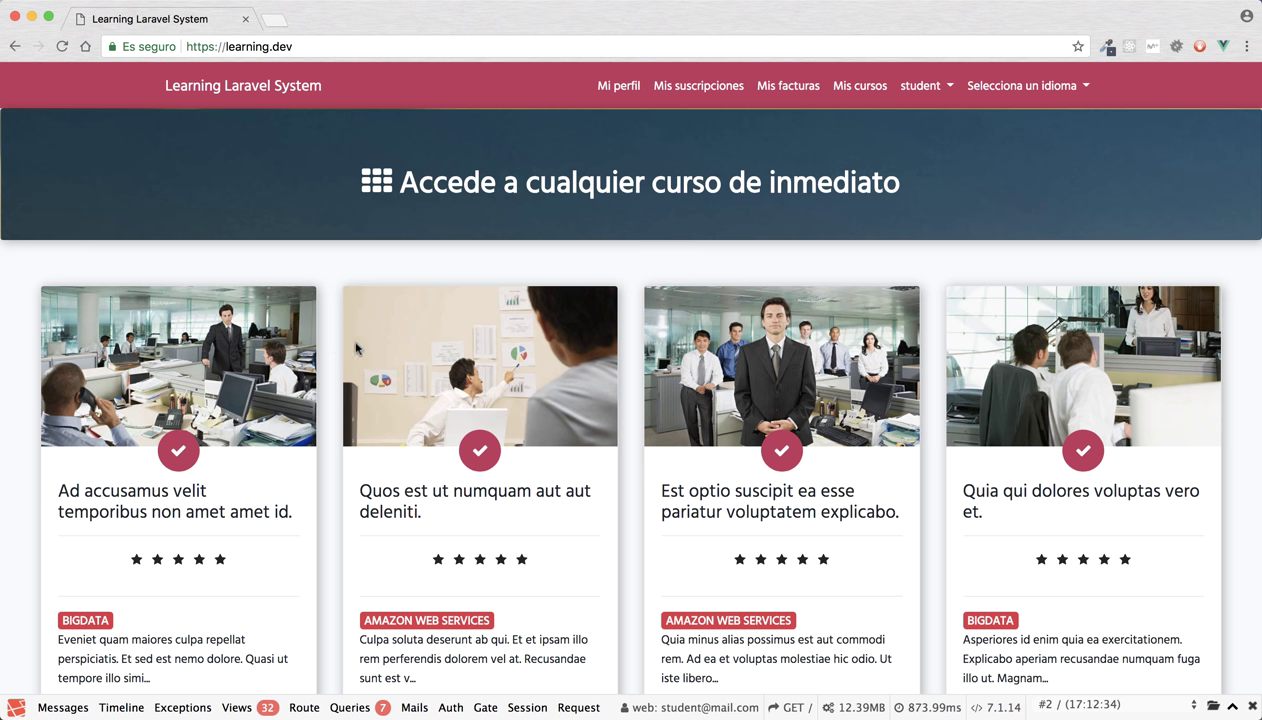
- Inspect the second course card image's markup in DevTools, then close DevTools
right_click(412, 330)
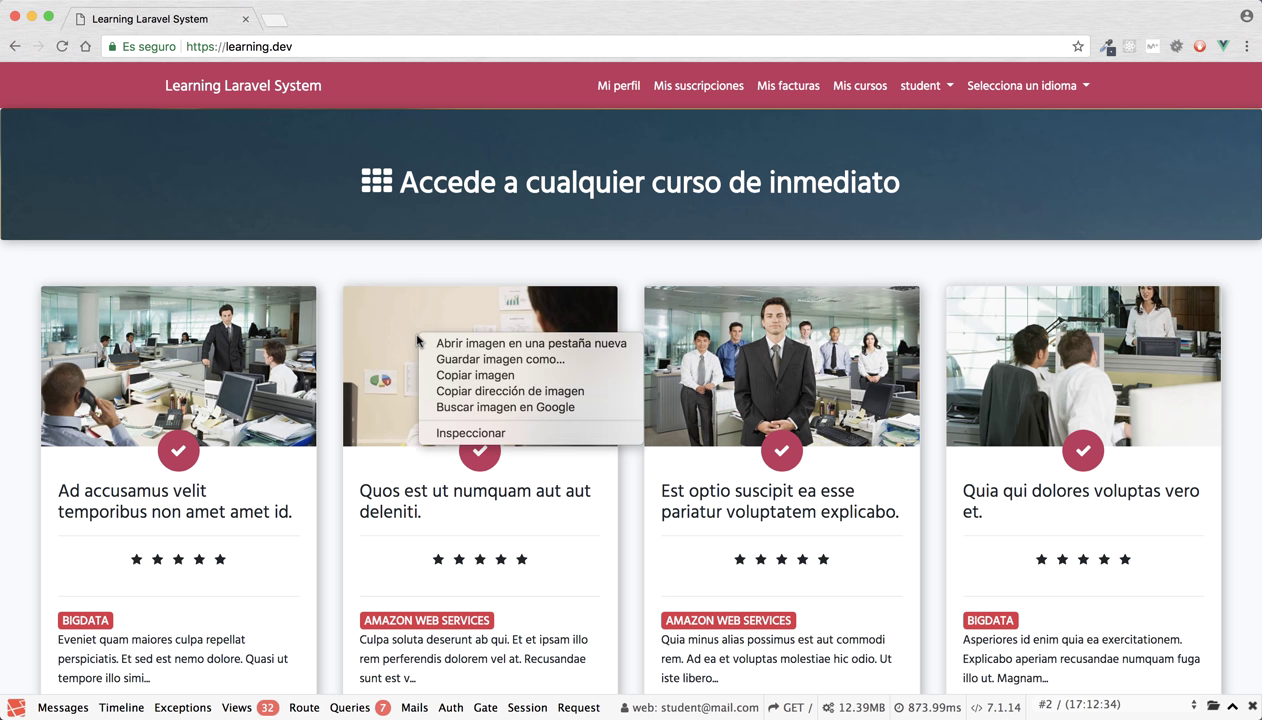
left_click(430, 424)
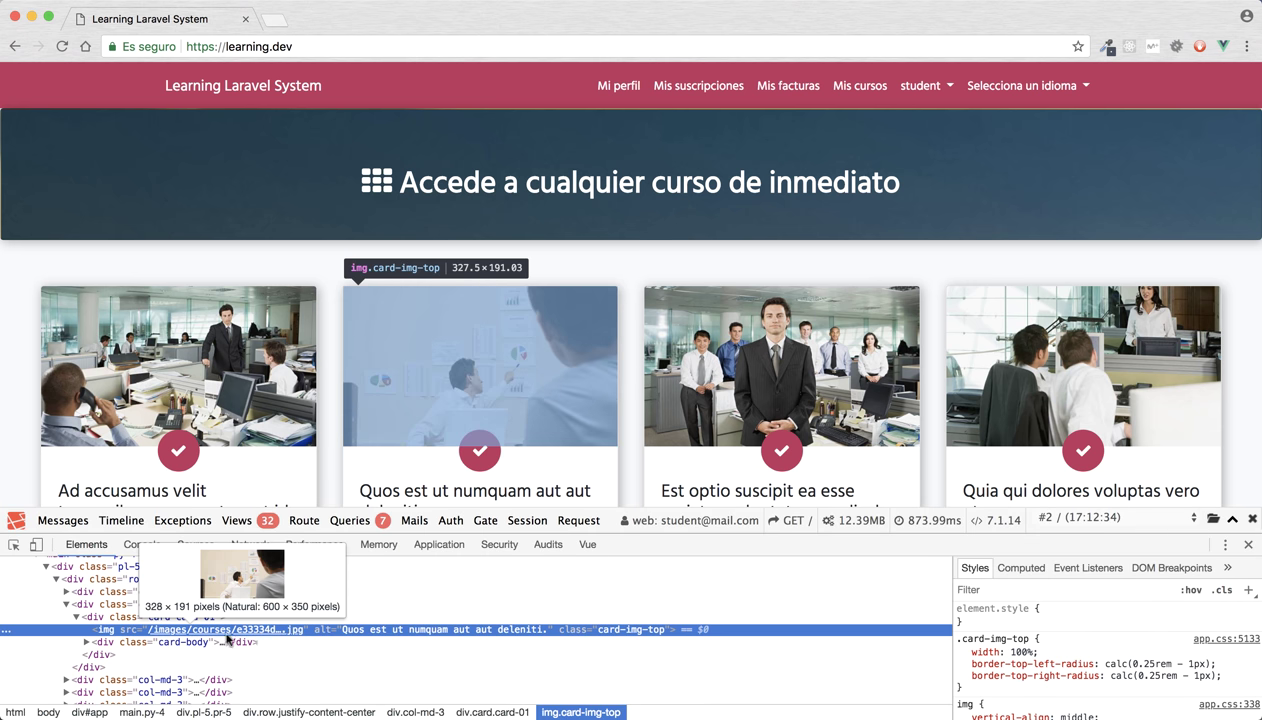
mouse_move(163, 632)
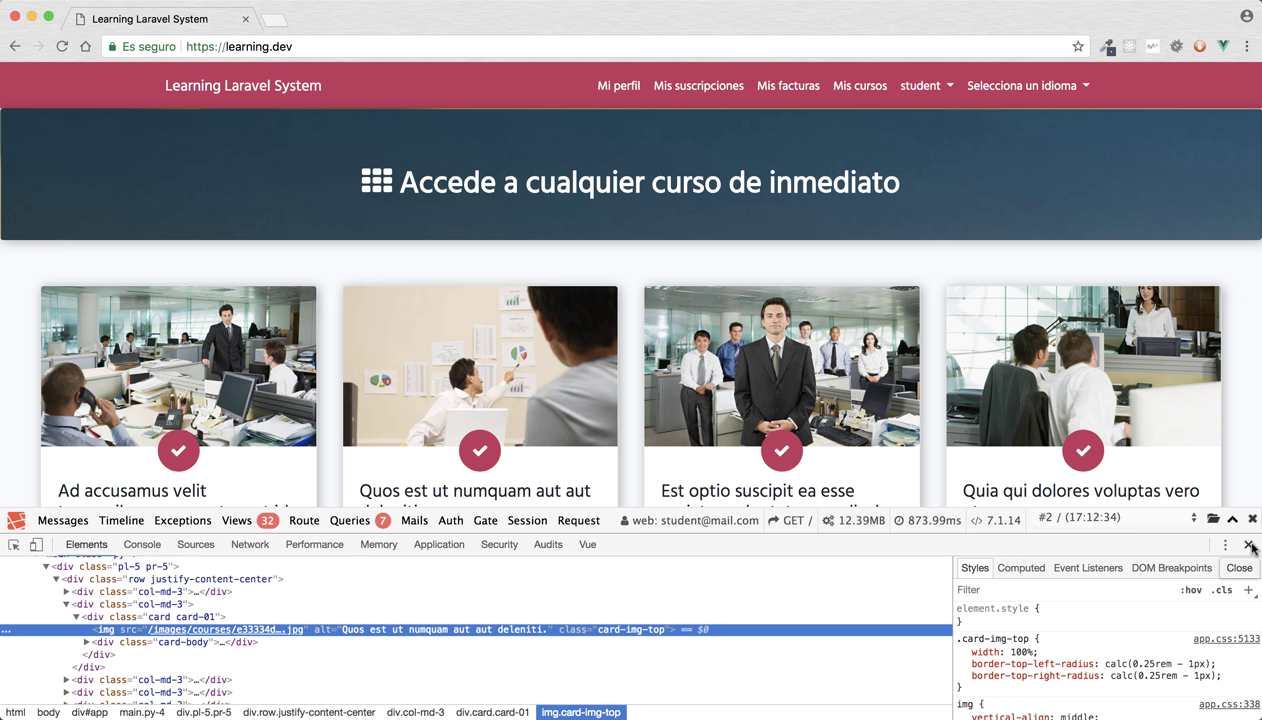
left_click(1248, 544)
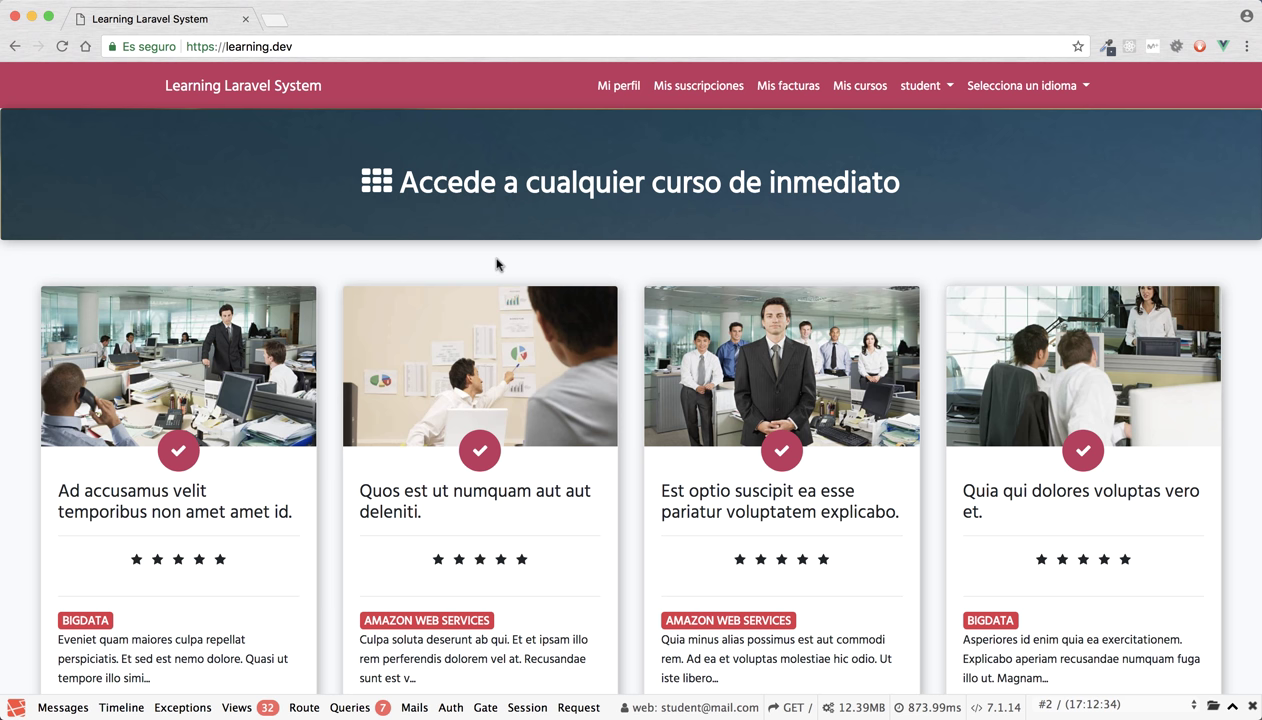
- Browse down through the course cards, then switch over to DataGrip
scroll(573, 303, "up", 2)
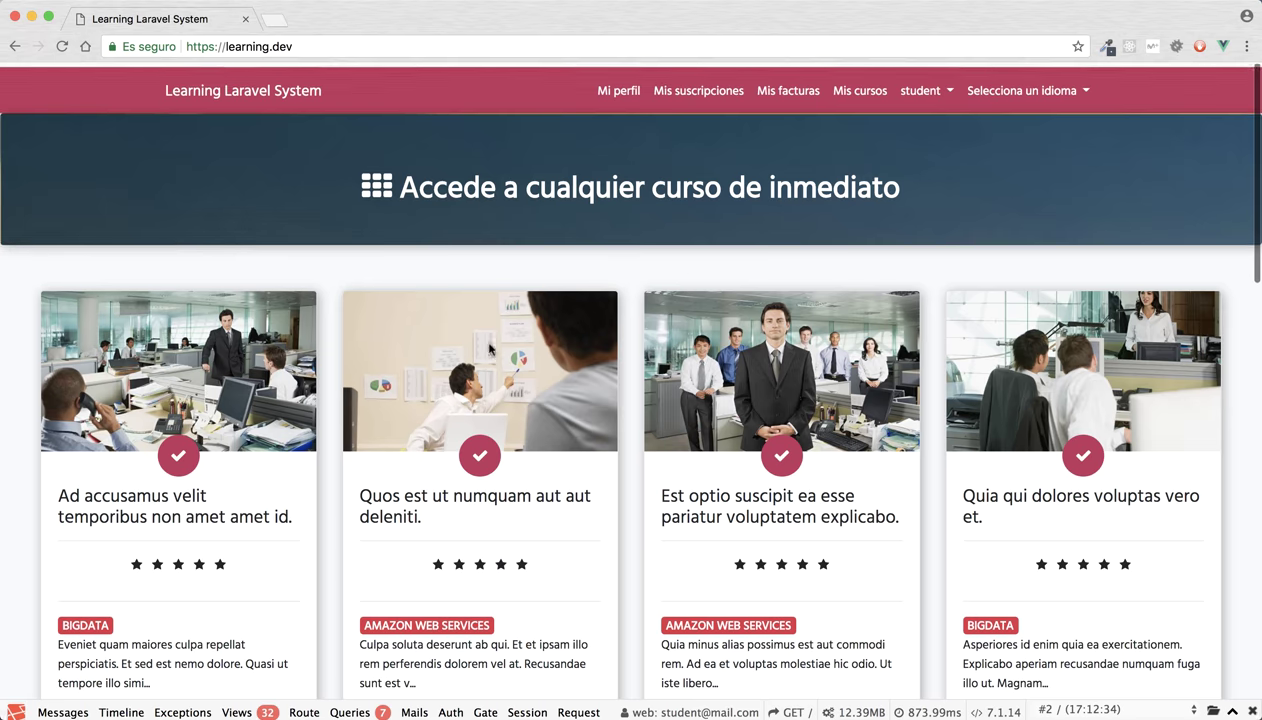
scroll(573, 303, "down", 15)
scroll(530, 398, "down", 3)
scroll(515, 327, "up", 5)
scroll(383, 234, "up", 2)
scroll(438, 532, "down", 3)
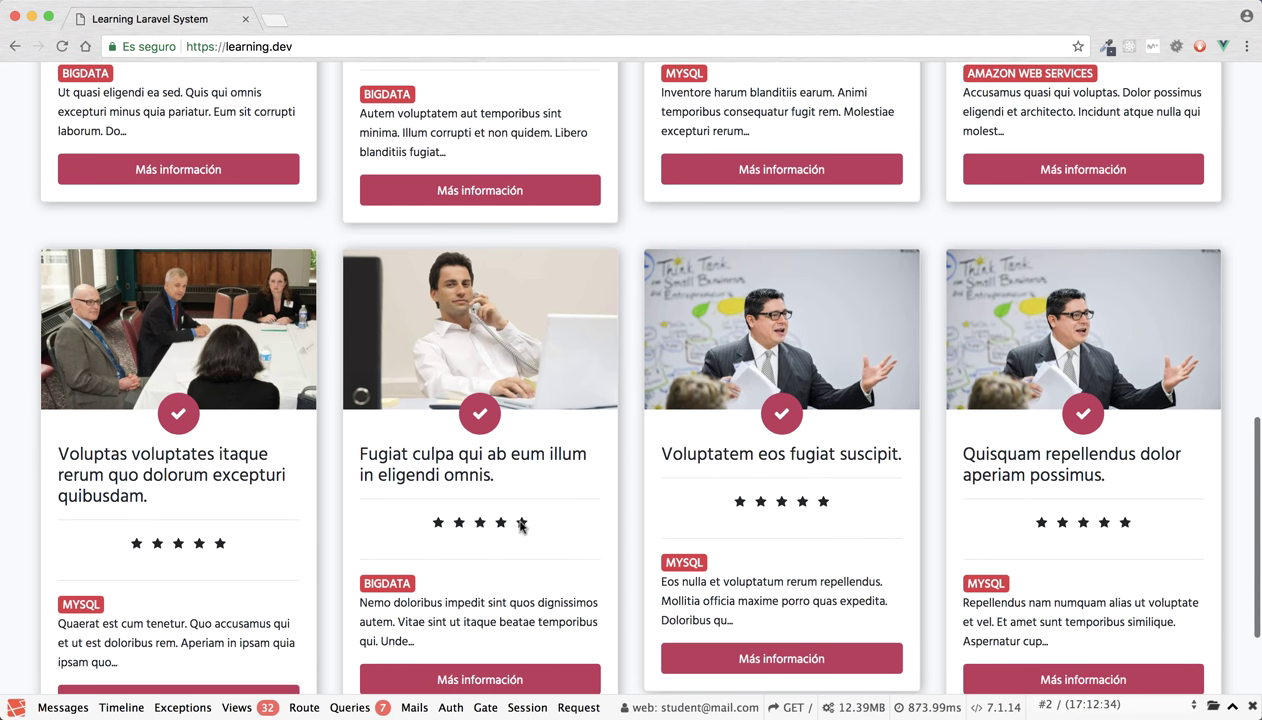
scroll(520, 525, "down", 1)
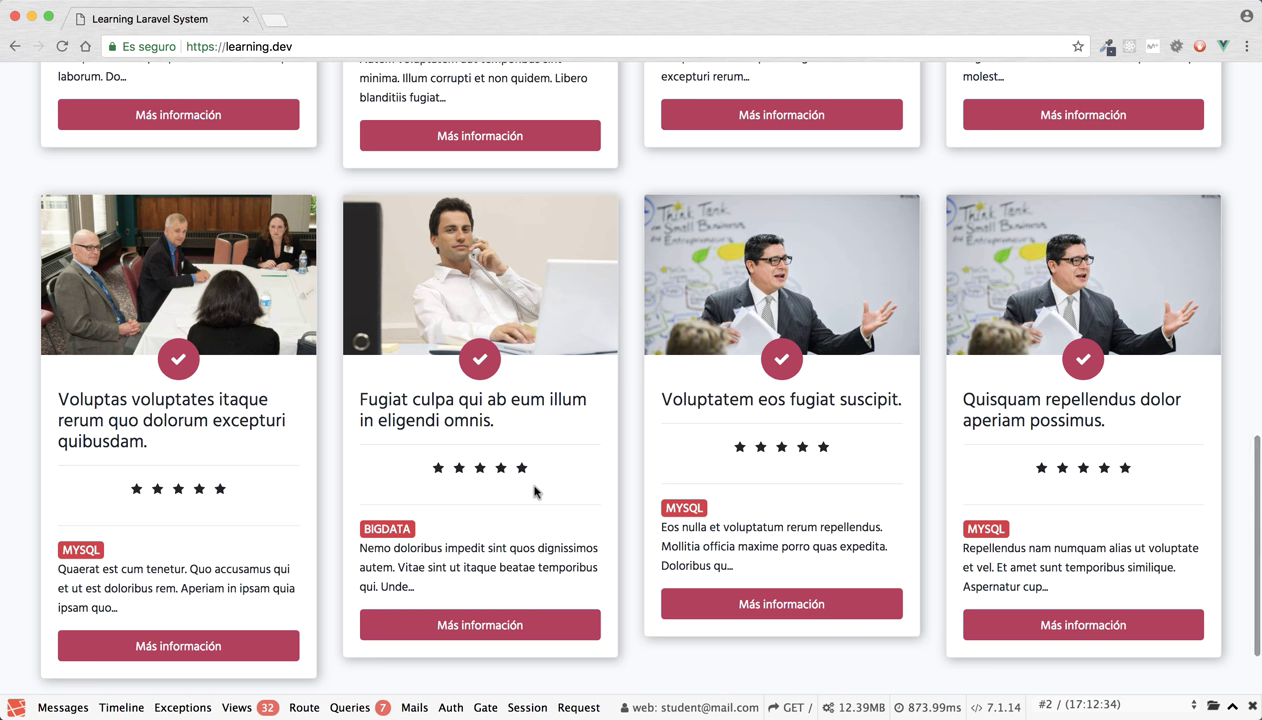
key("super+Tab")
key("super+Tab")
key("super+Tab")
key("super+Tab")
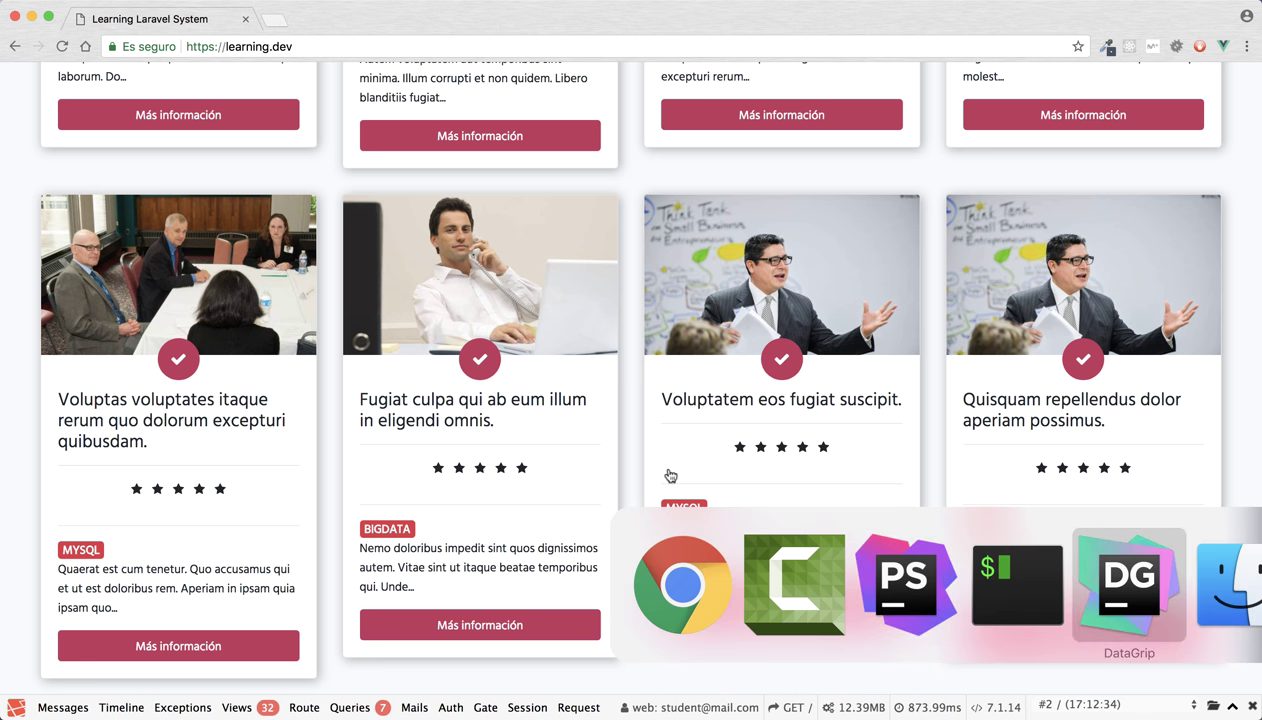
scroll(439, 283, "up", 5)
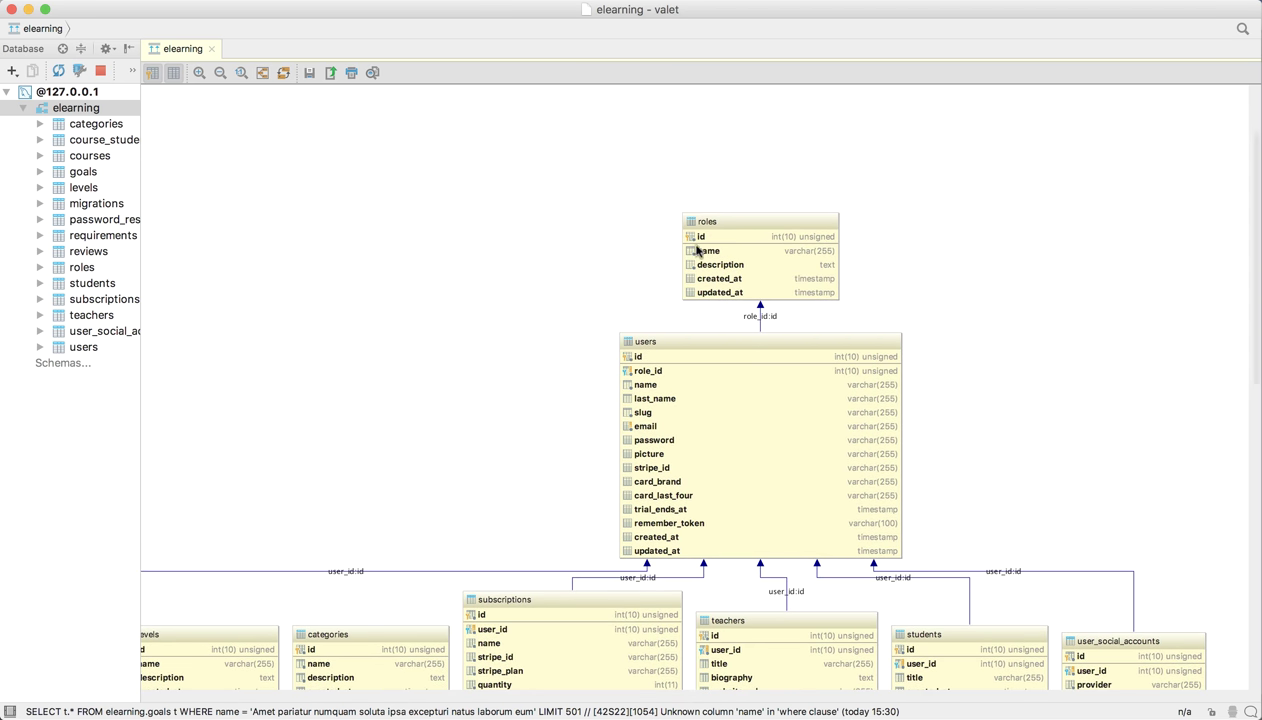
scroll(543, 350, "down", 4)
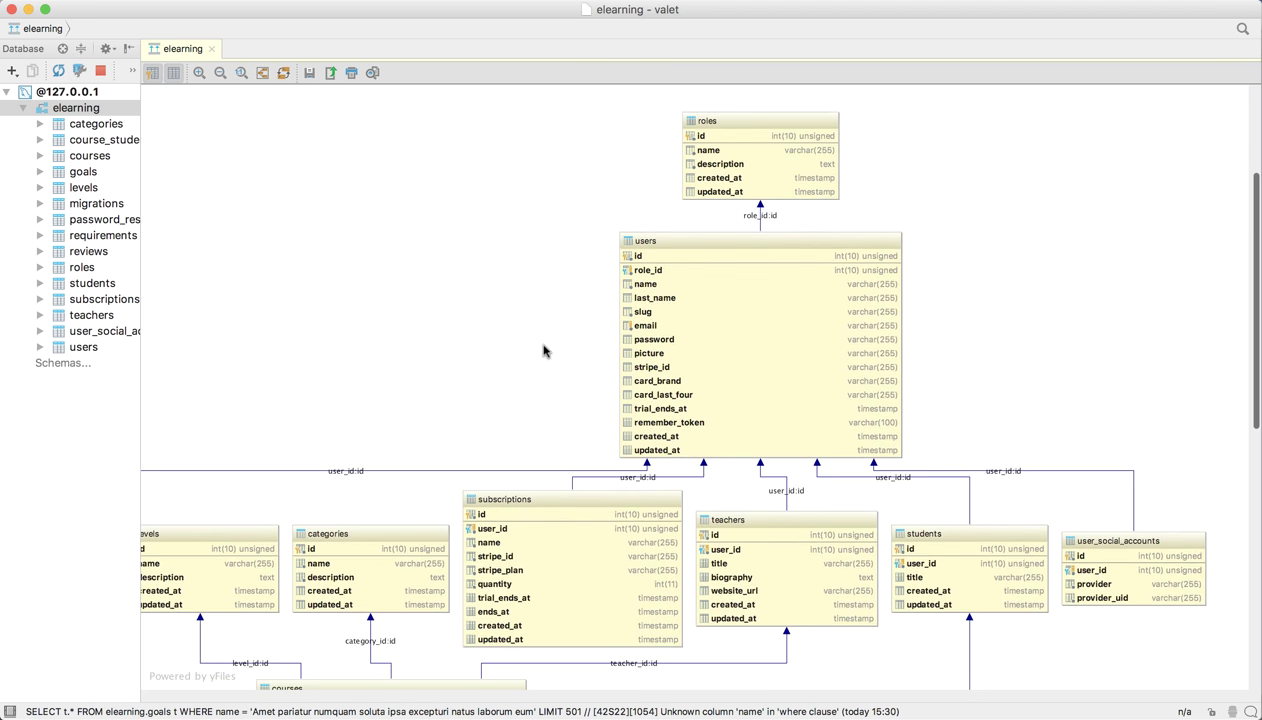
scroll(540, 303, "down", 5)
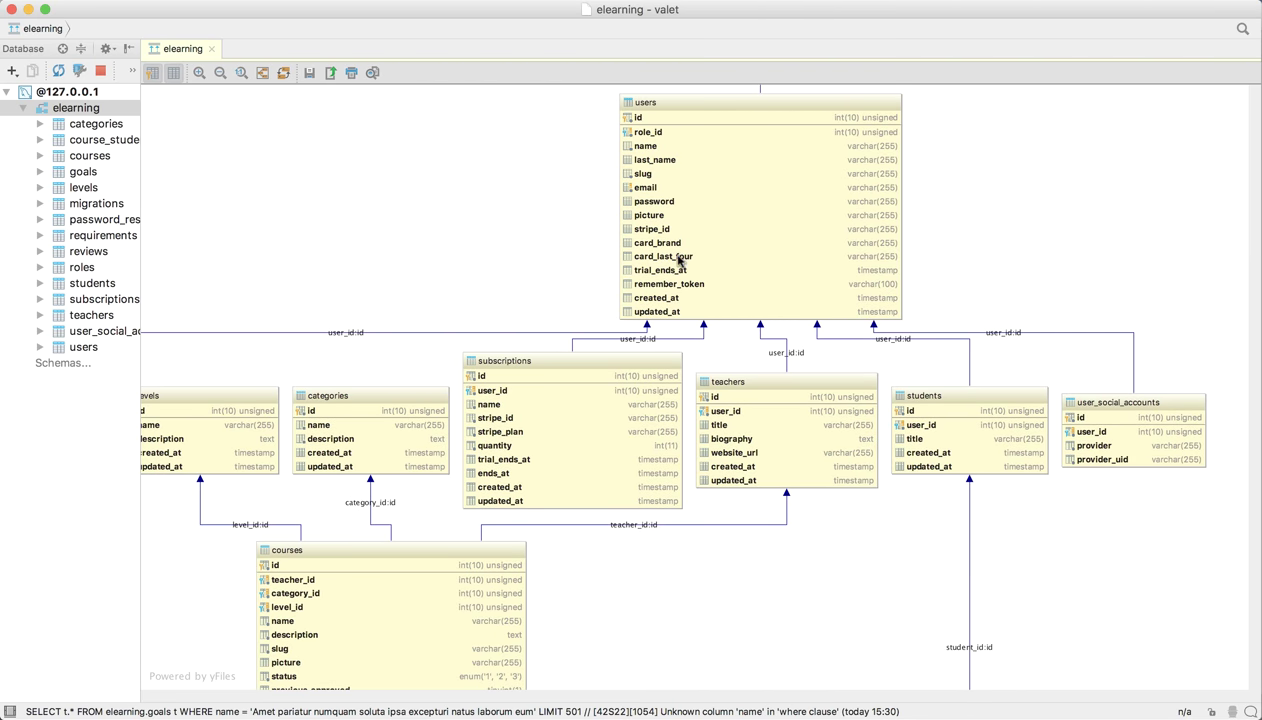
scroll(535, 247, "down", 8)
scroll(450, 262, "left", 2)
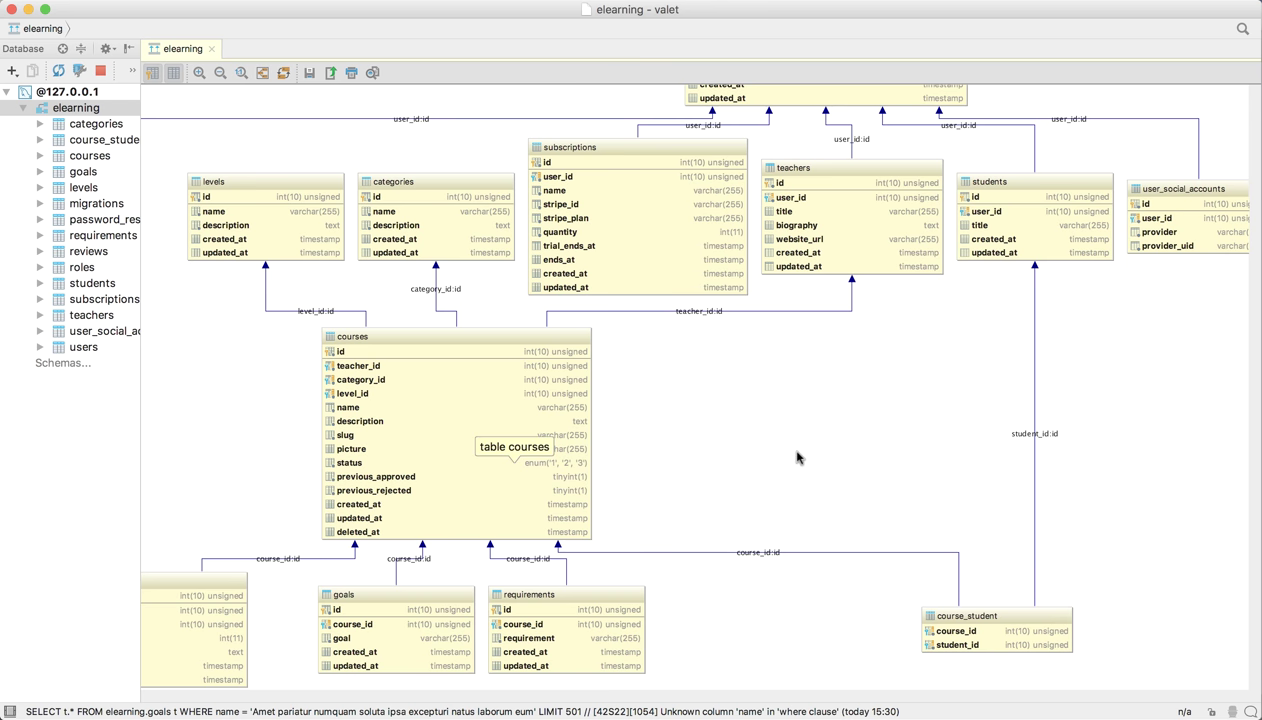
scroll(797, 457, "up", 2)
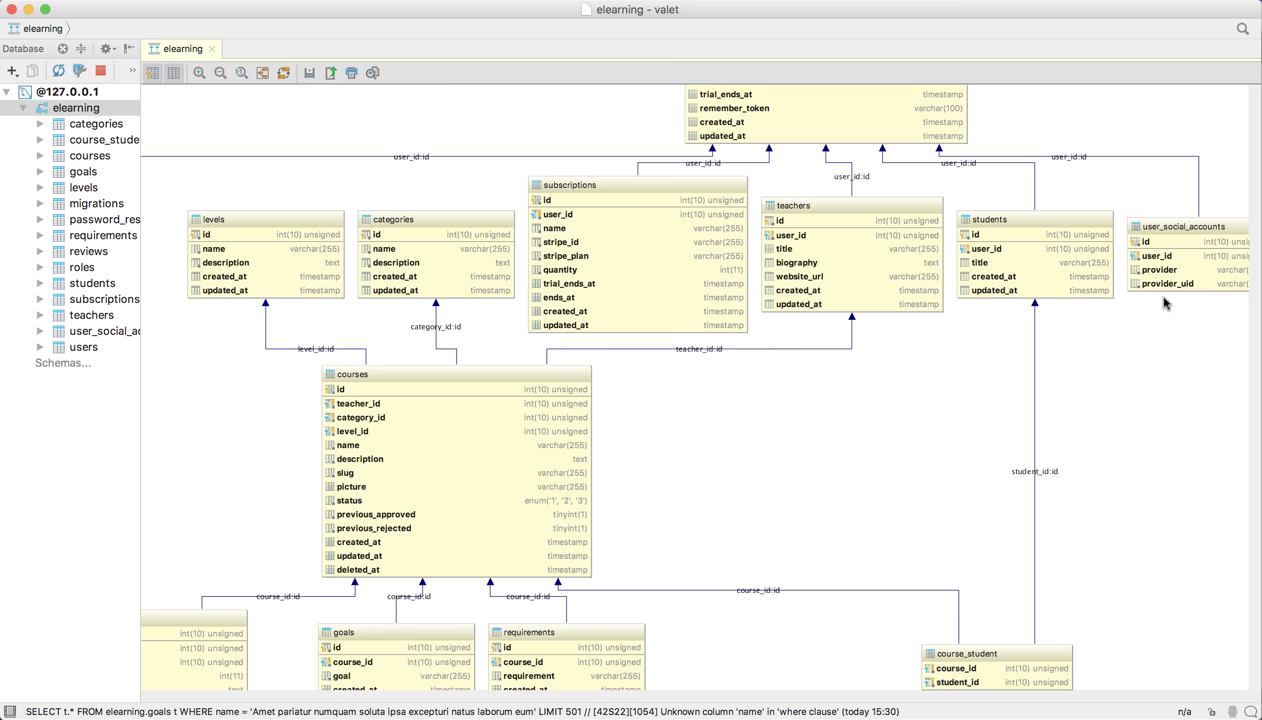
scroll(748, 428, "down", 5)
scroll(748, 428, "left", 5)
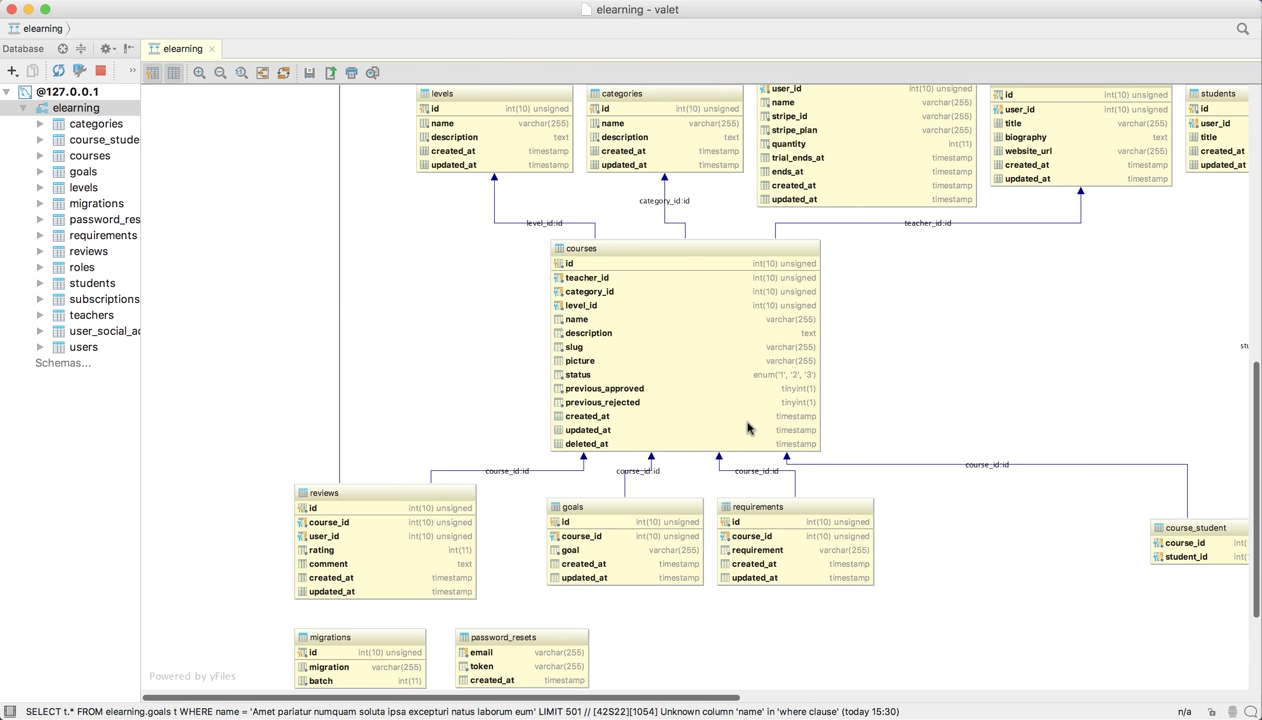
scroll(595, 425, "down", 3)
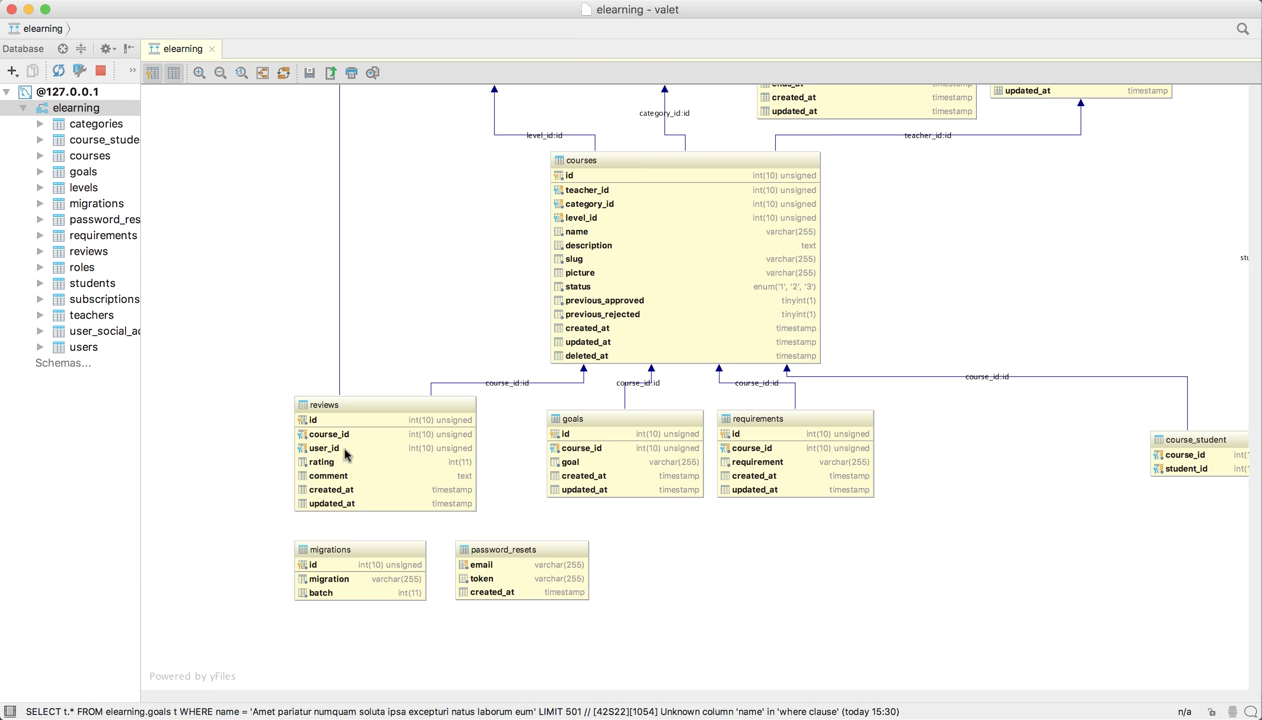
scroll(544, 349, "up", 5)
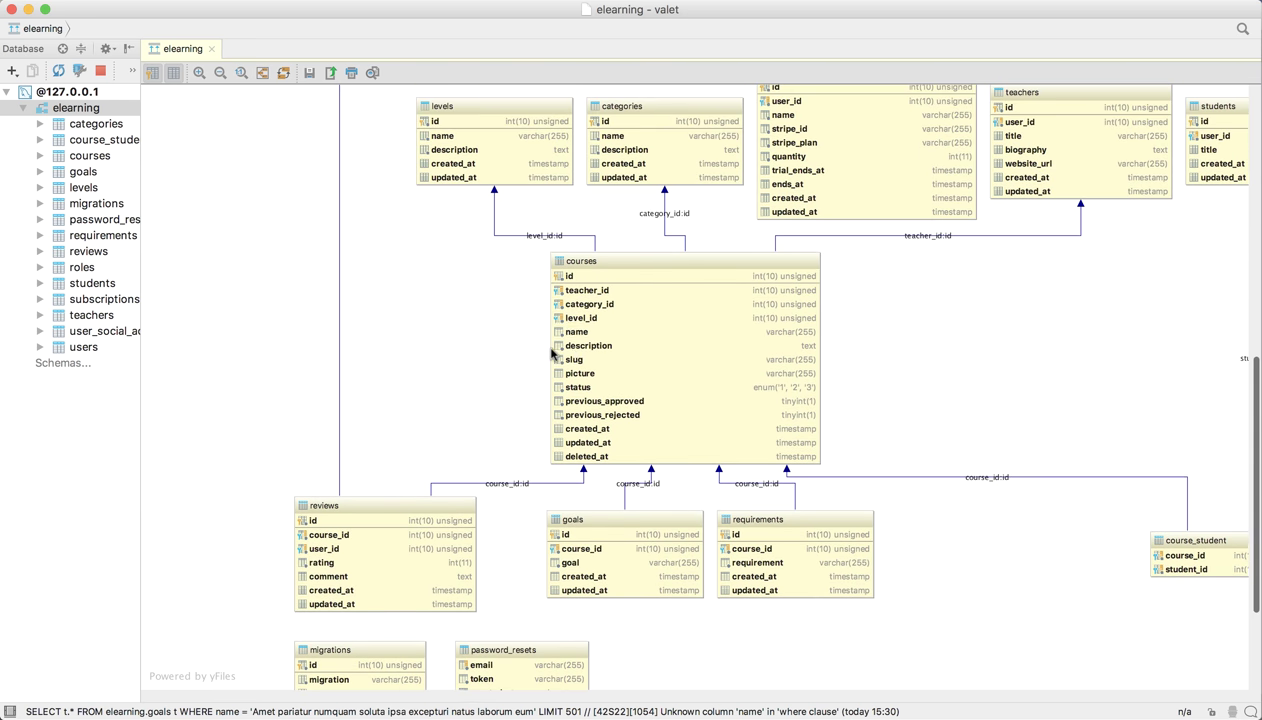
scroll(417, 346, "up", 10)
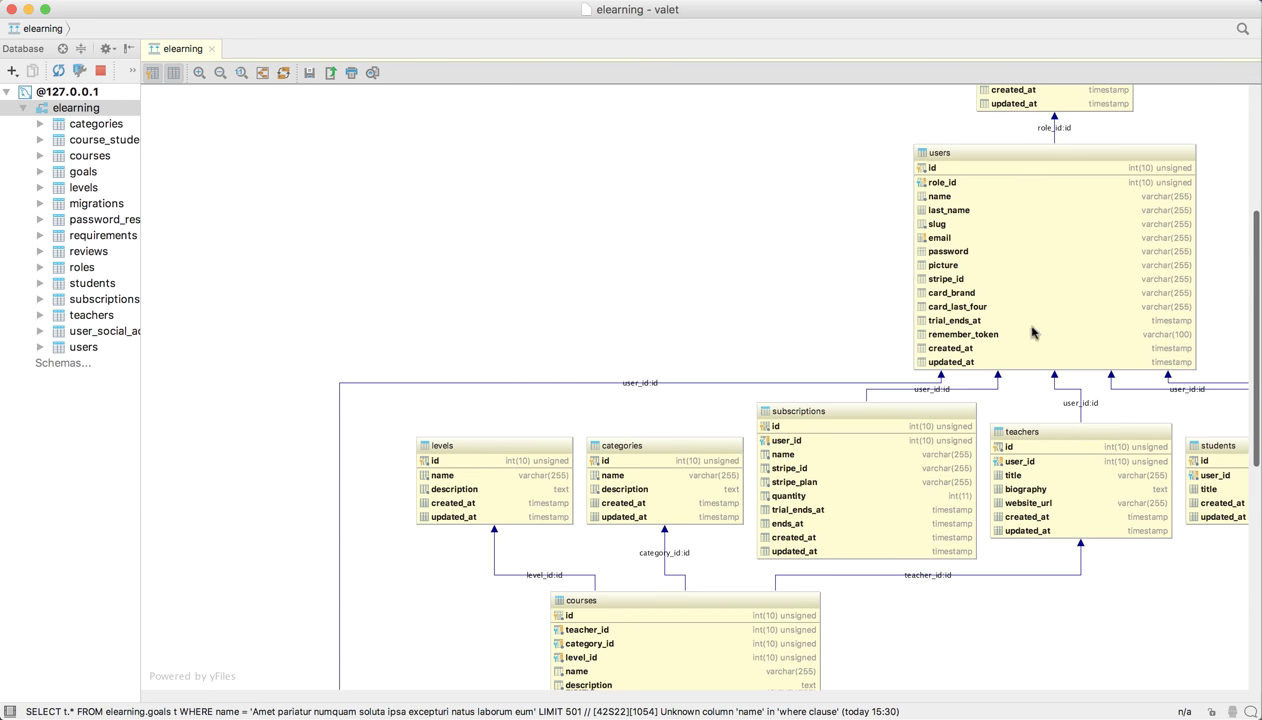
scroll(343, 443, "down", 20)
scroll(346, 443, "up", 8)
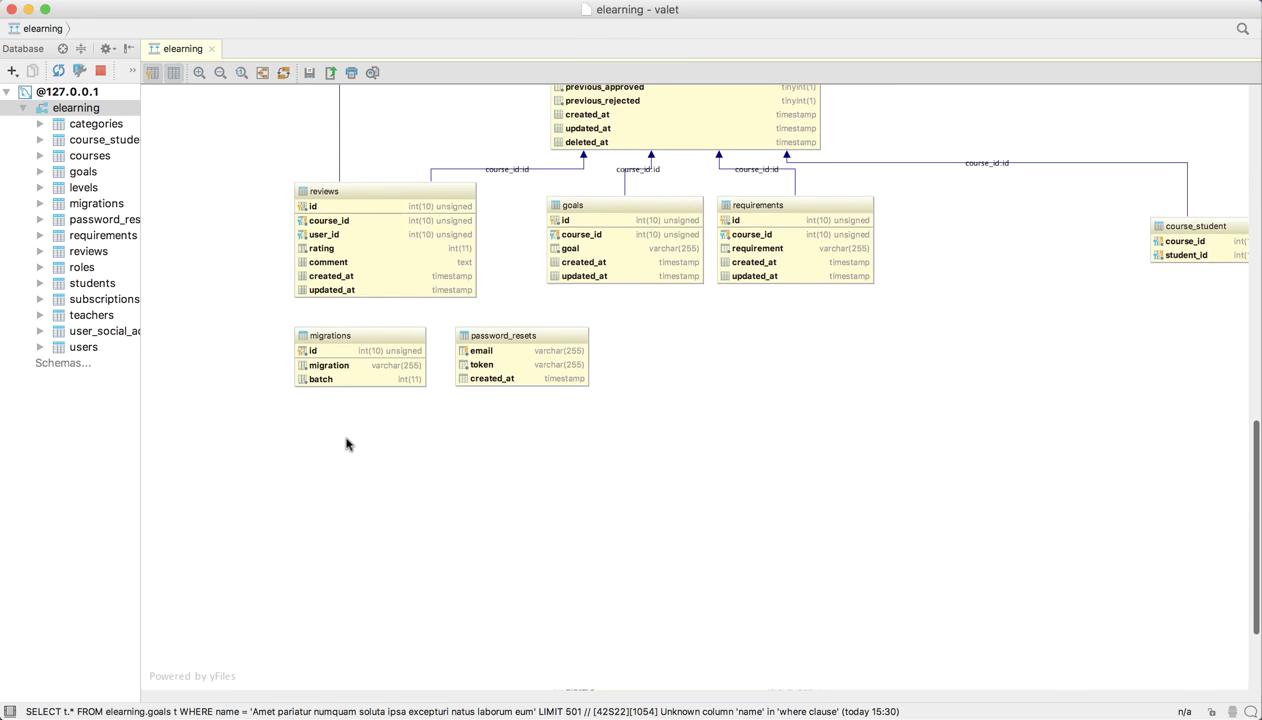
scroll(346, 443, "up", 2)
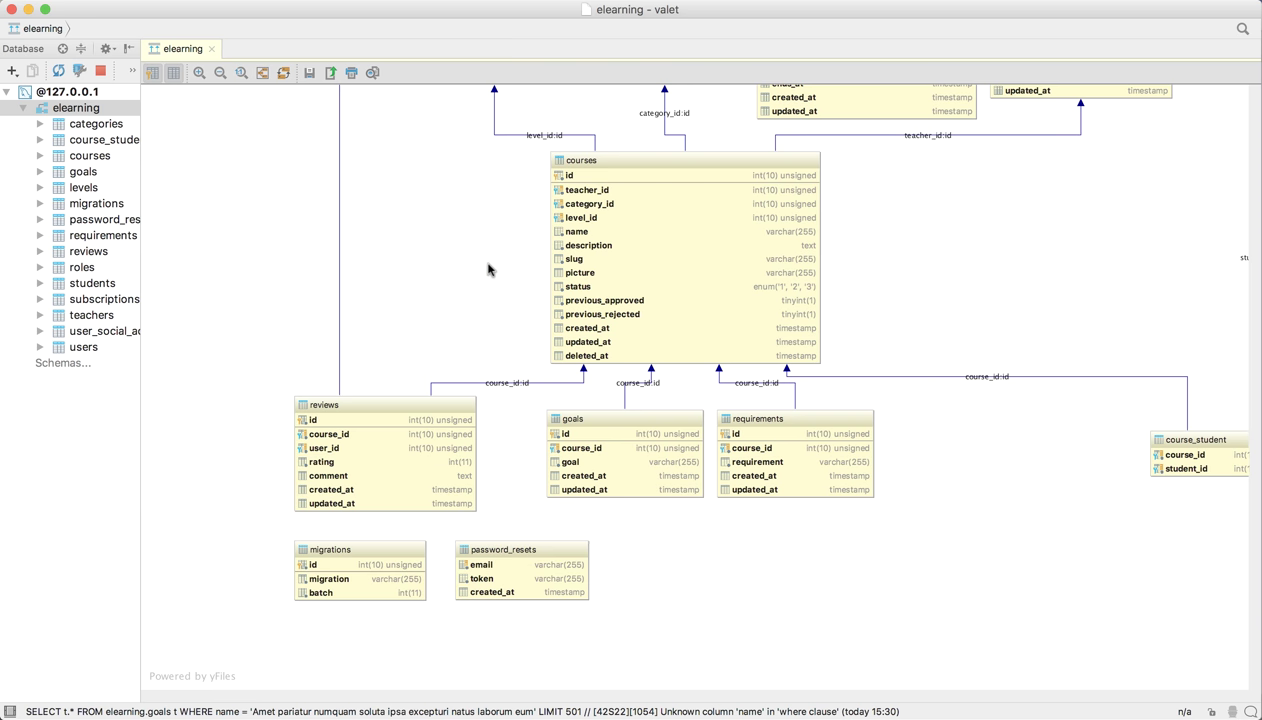
- Back in Chrome, open the first course, 'Ad accusamus velit temporibus non amet amet id.'
key("super+Tab")
key("super+Tab")
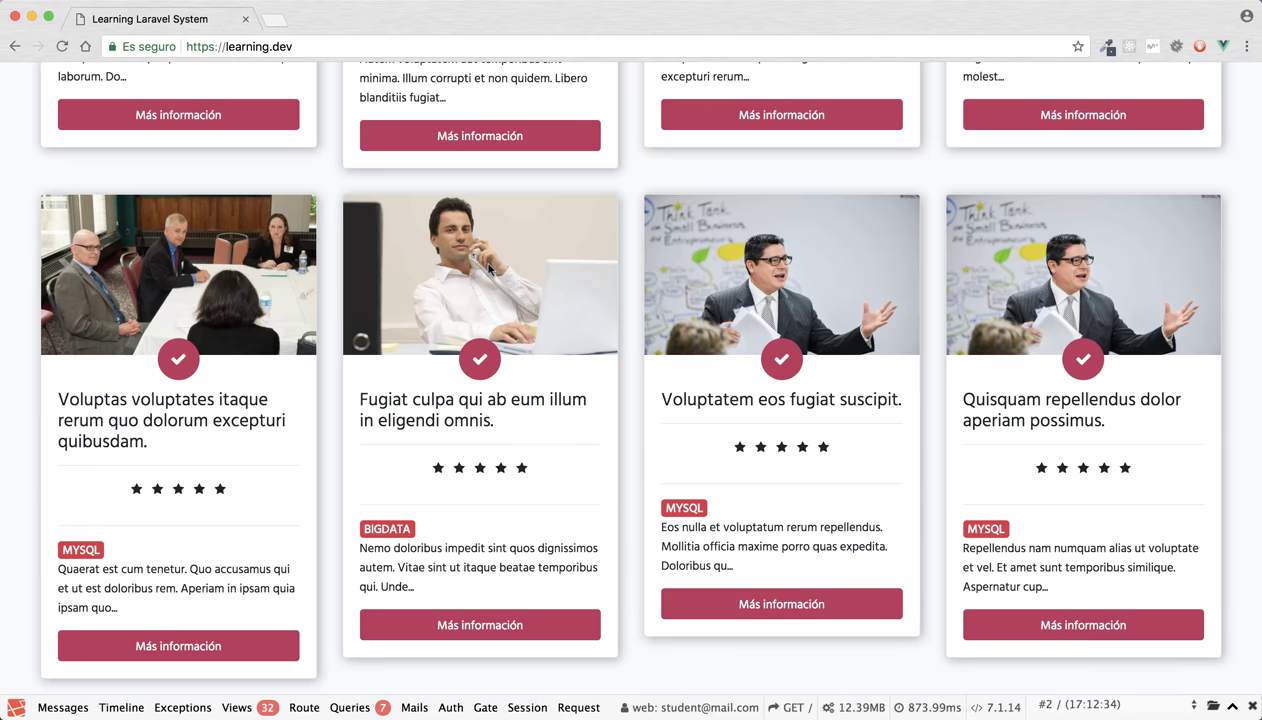
scroll(480, 190, "up", 10)
scroll(332, 259, "down", 4)
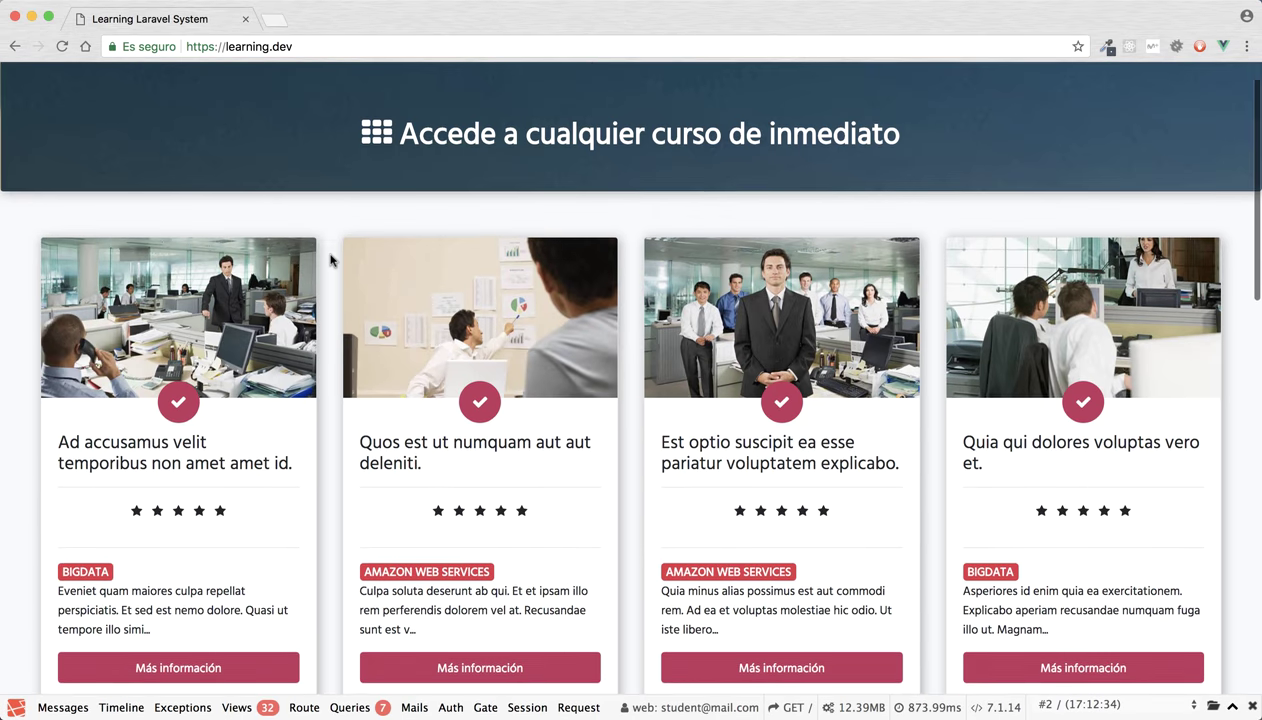
left_click(185, 540)
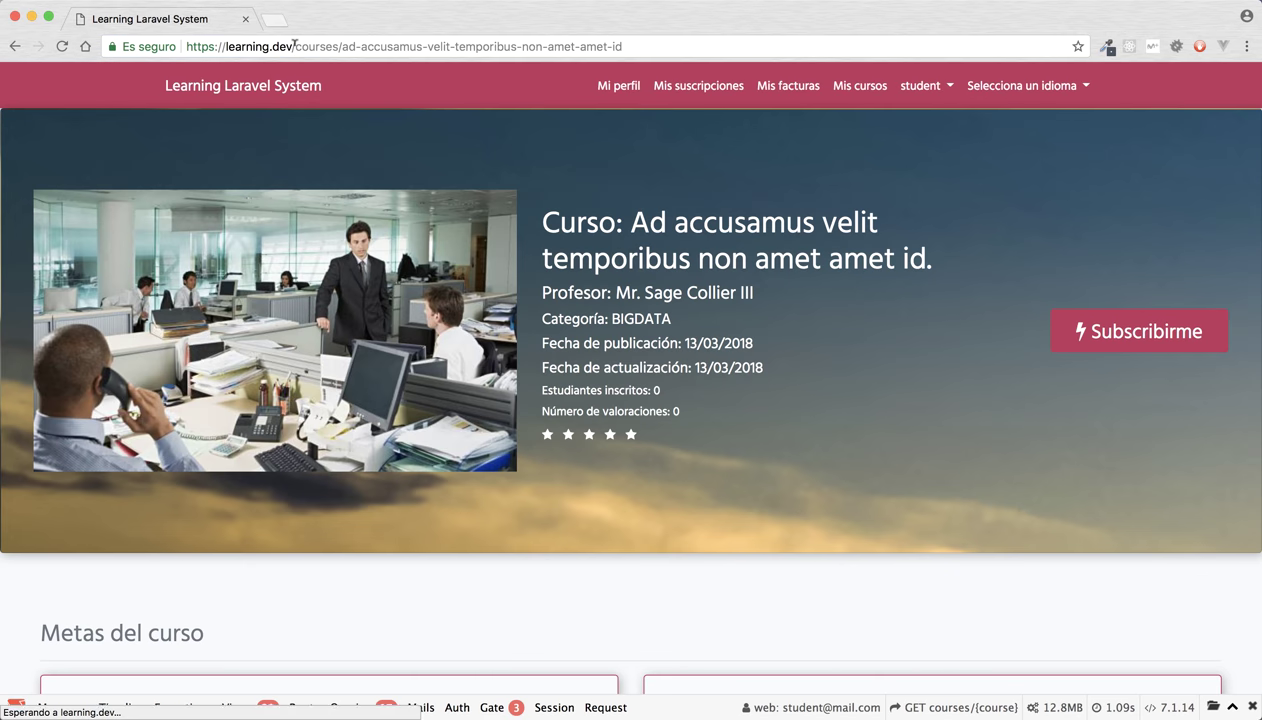
- Highlight the course slug in the detail page's web address
left_click(294, 46)
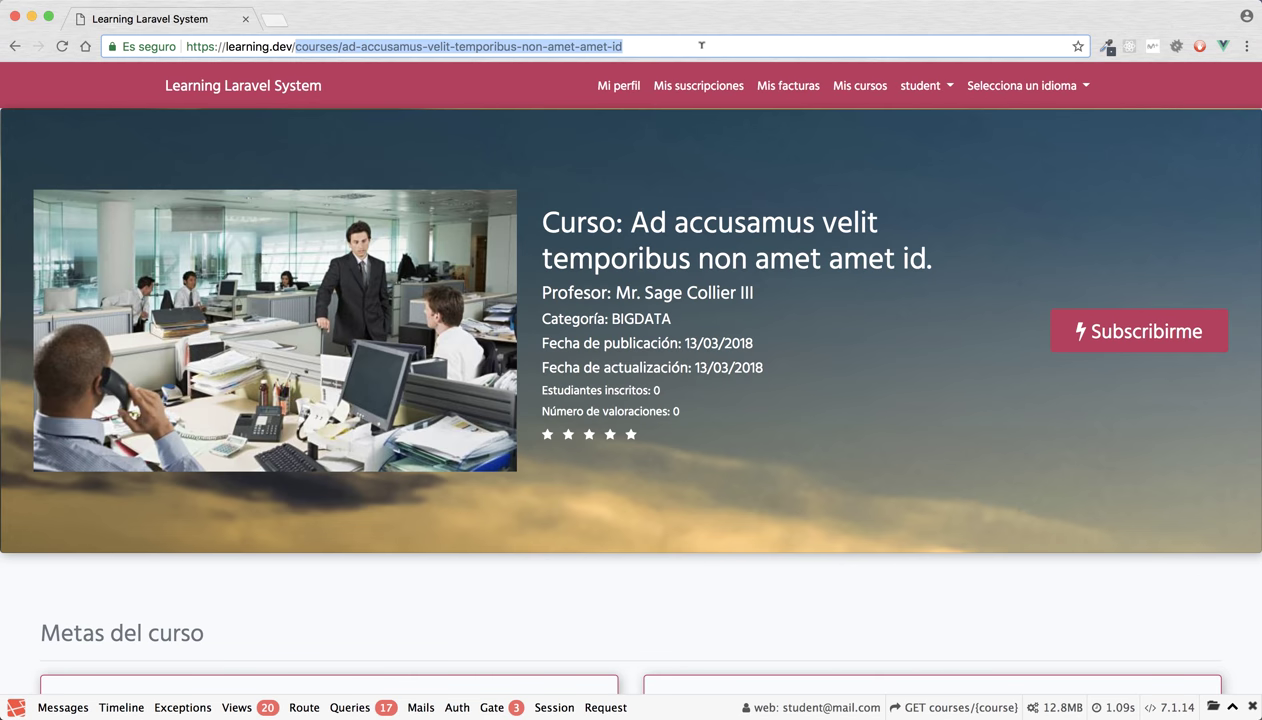
left_click_drag(700, 48, 358, 50)
left_click(512, 124)
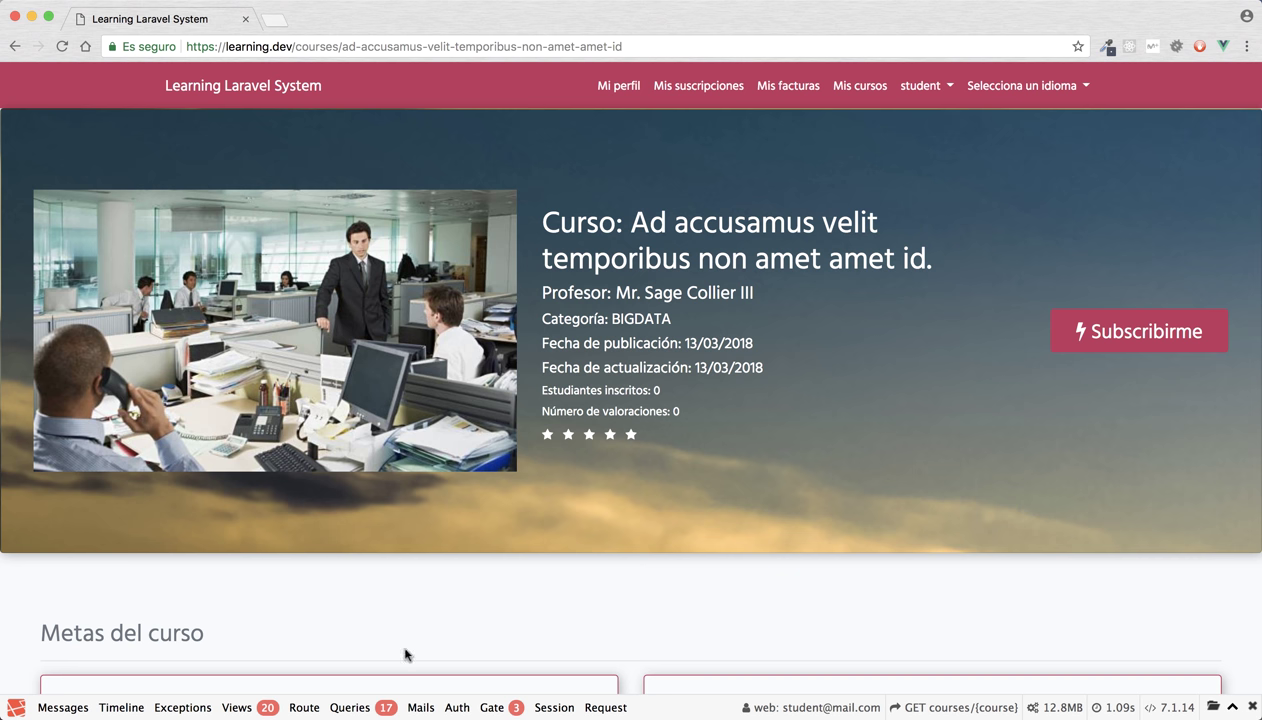
left_click(334, 707)
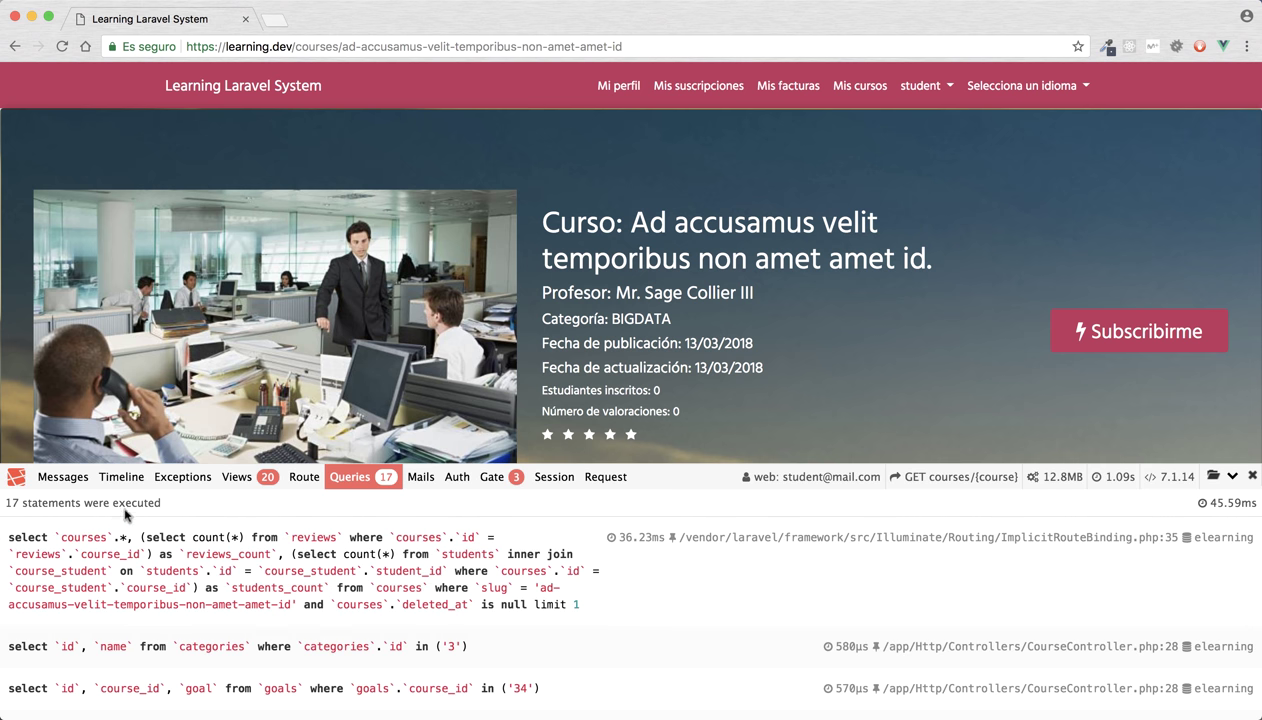
scroll(232, 580, "down", 2)
scroll(234, 590, "down", 10)
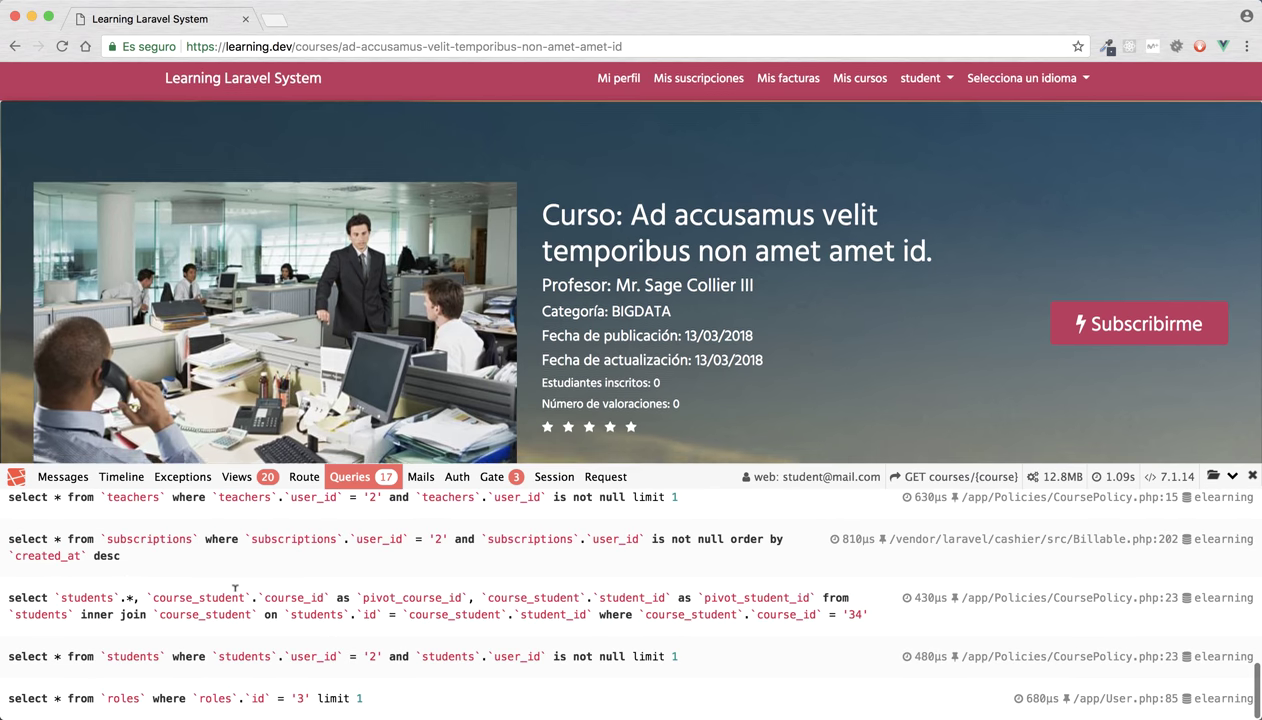
scroll(235, 588, "up", 8)
scroll(235, 588, "up", 5)
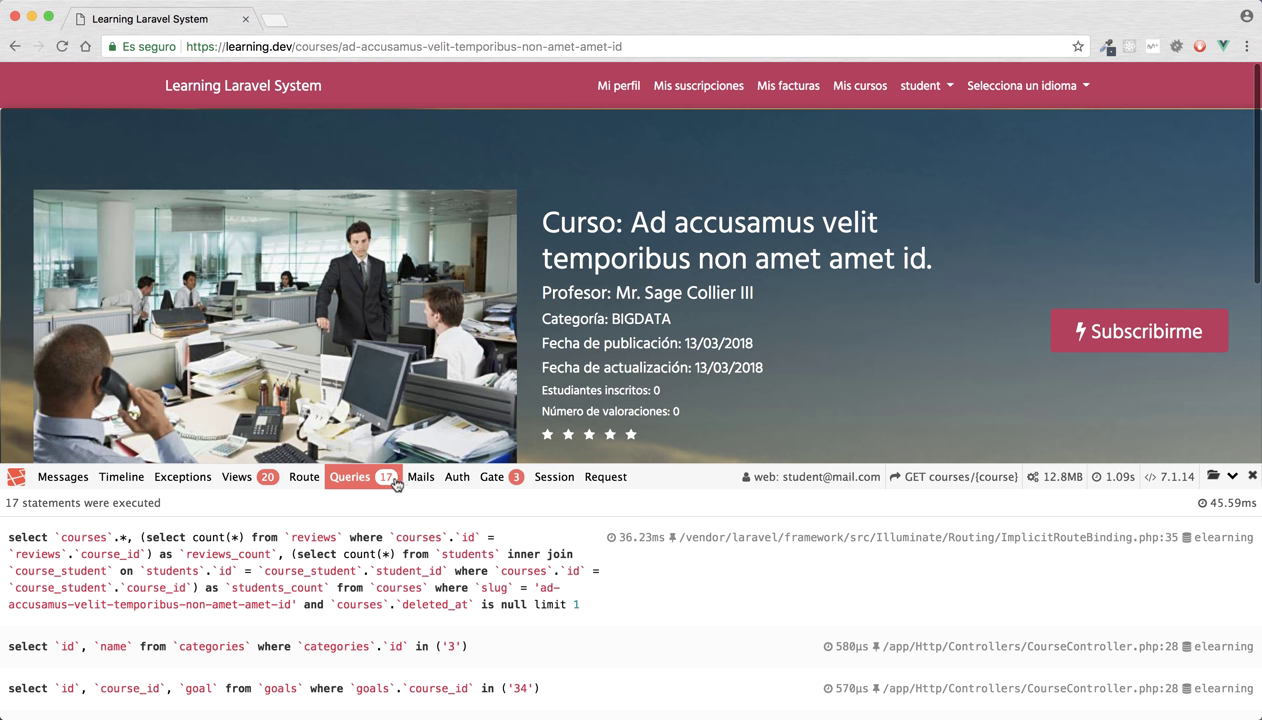
left_click(366, 476)
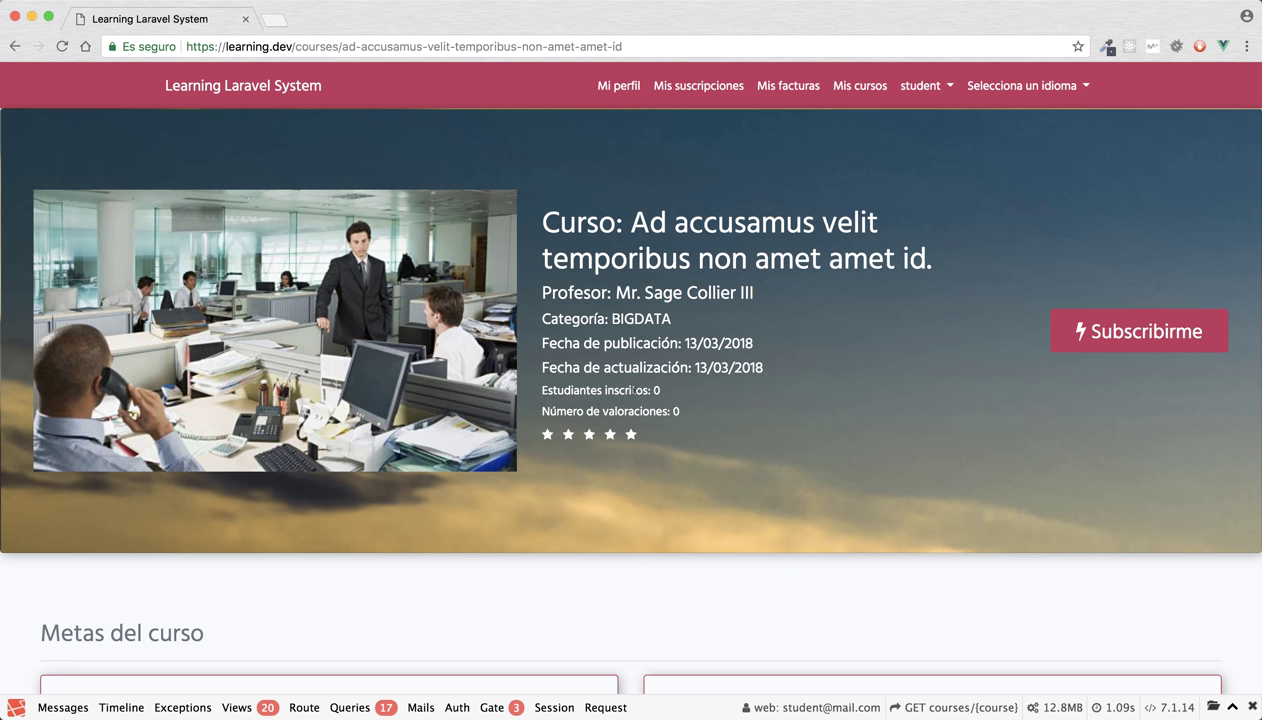
scroll(755, 451, "down", 5)
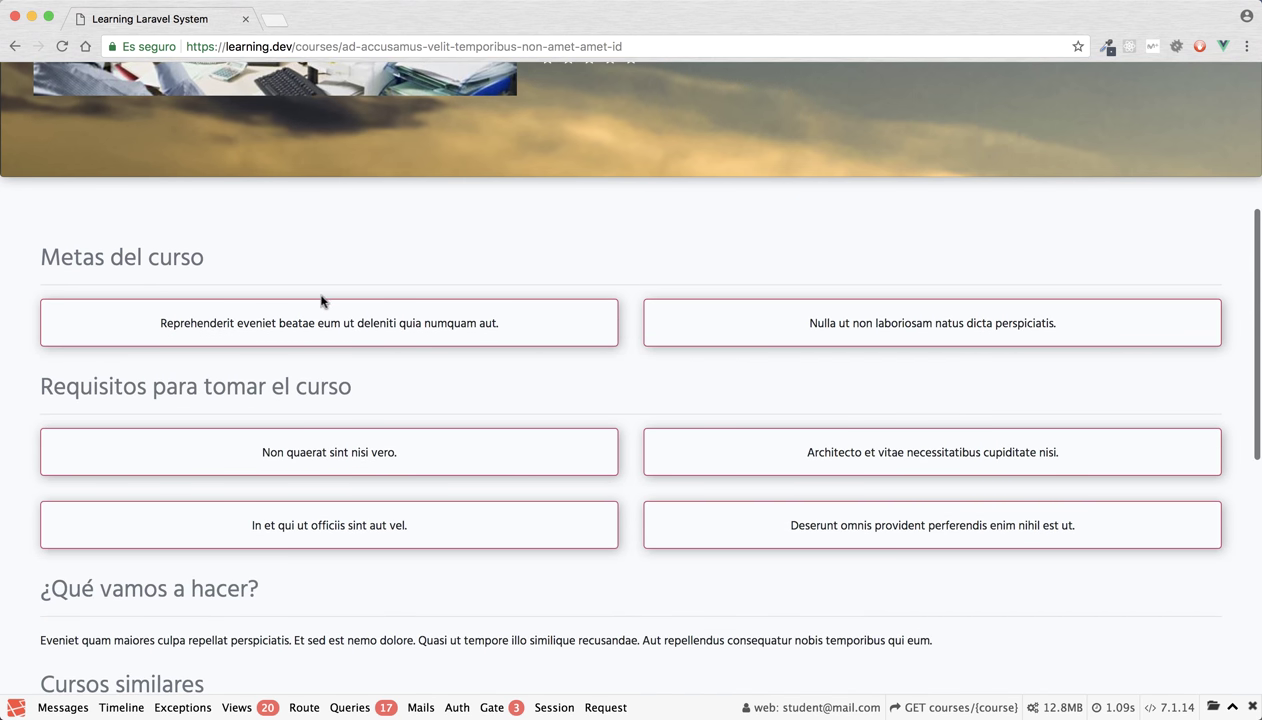
scroll(315, 300, "down", 2)
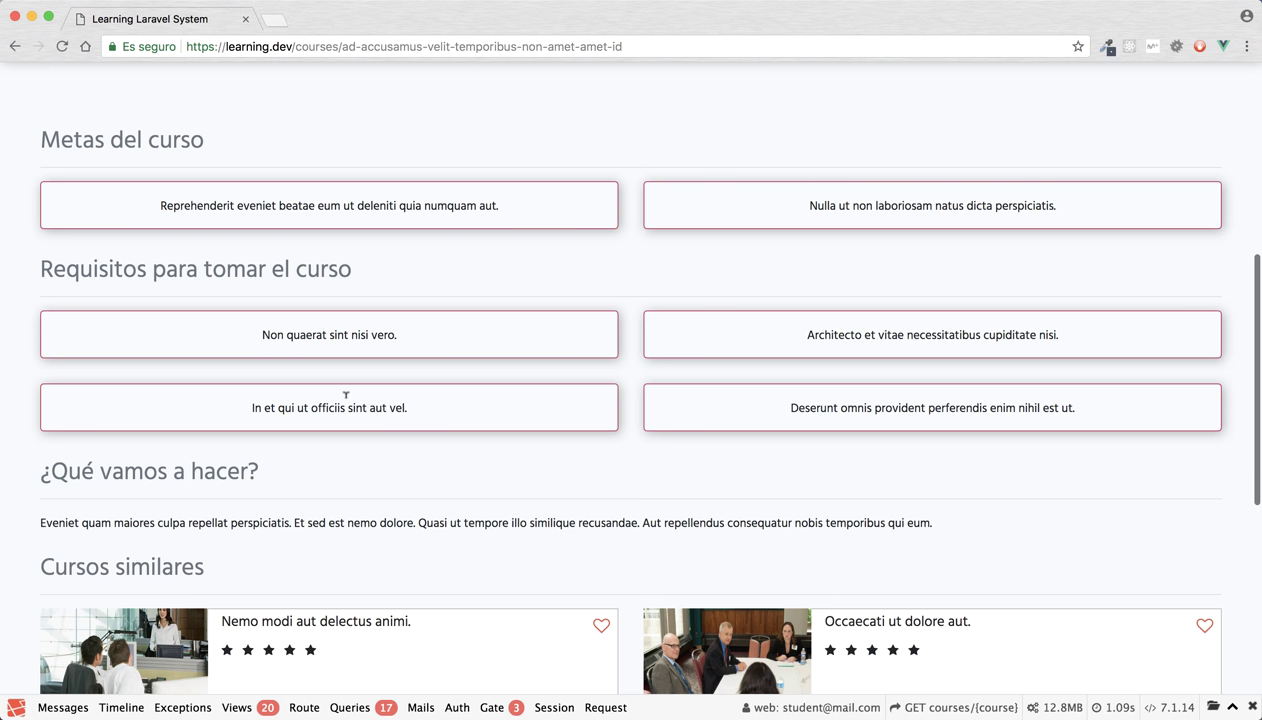
scroll(338, 391, "down", 3)
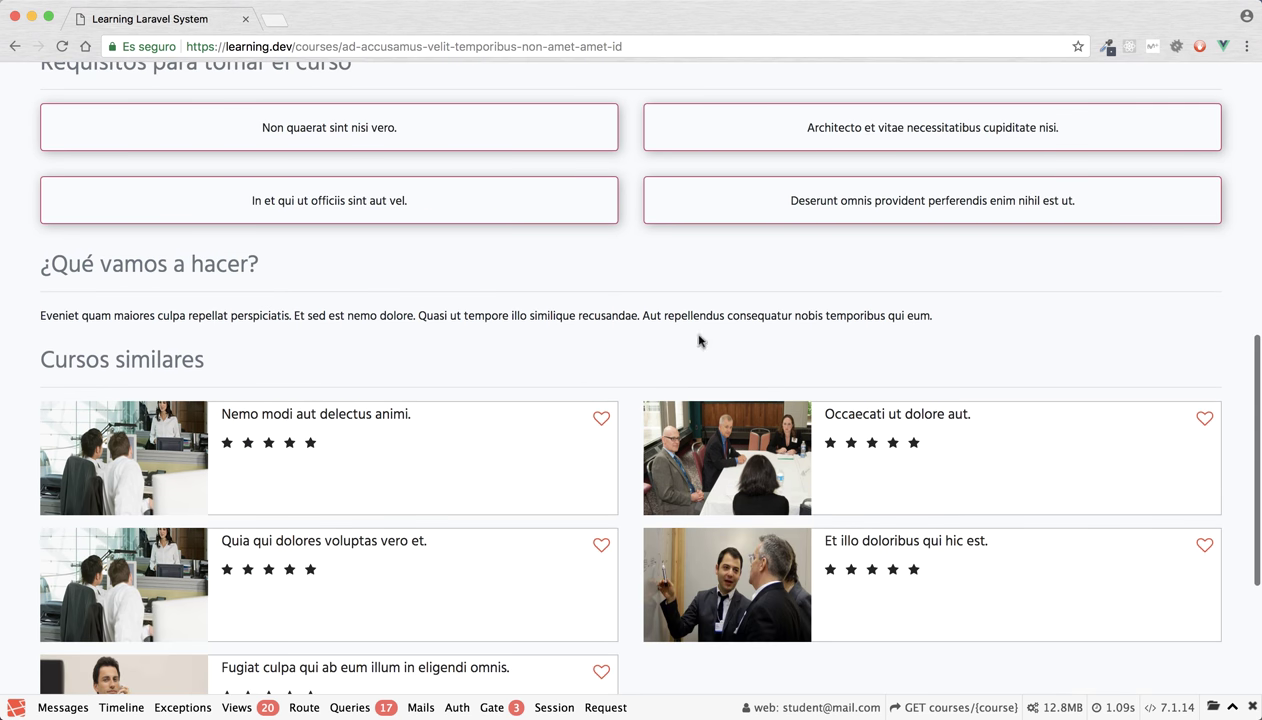
scroll(437, 370, "down", 3)
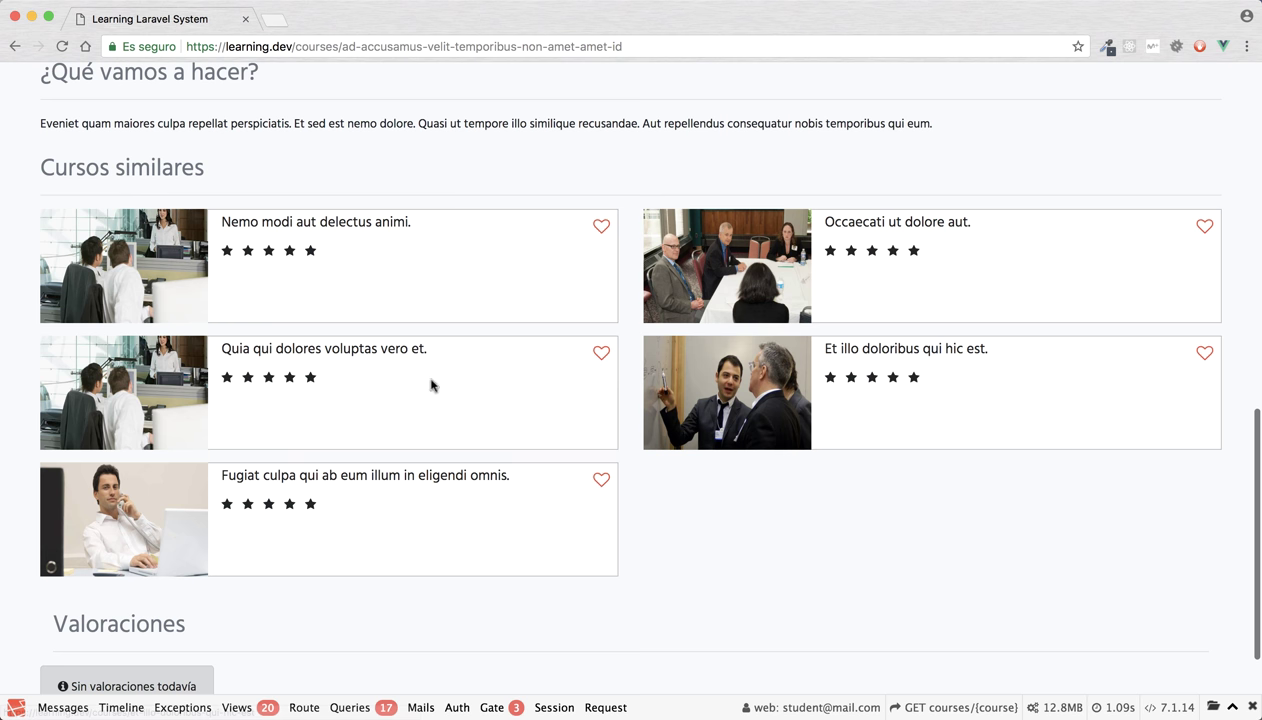
scroll(300, 385, "down", 2)
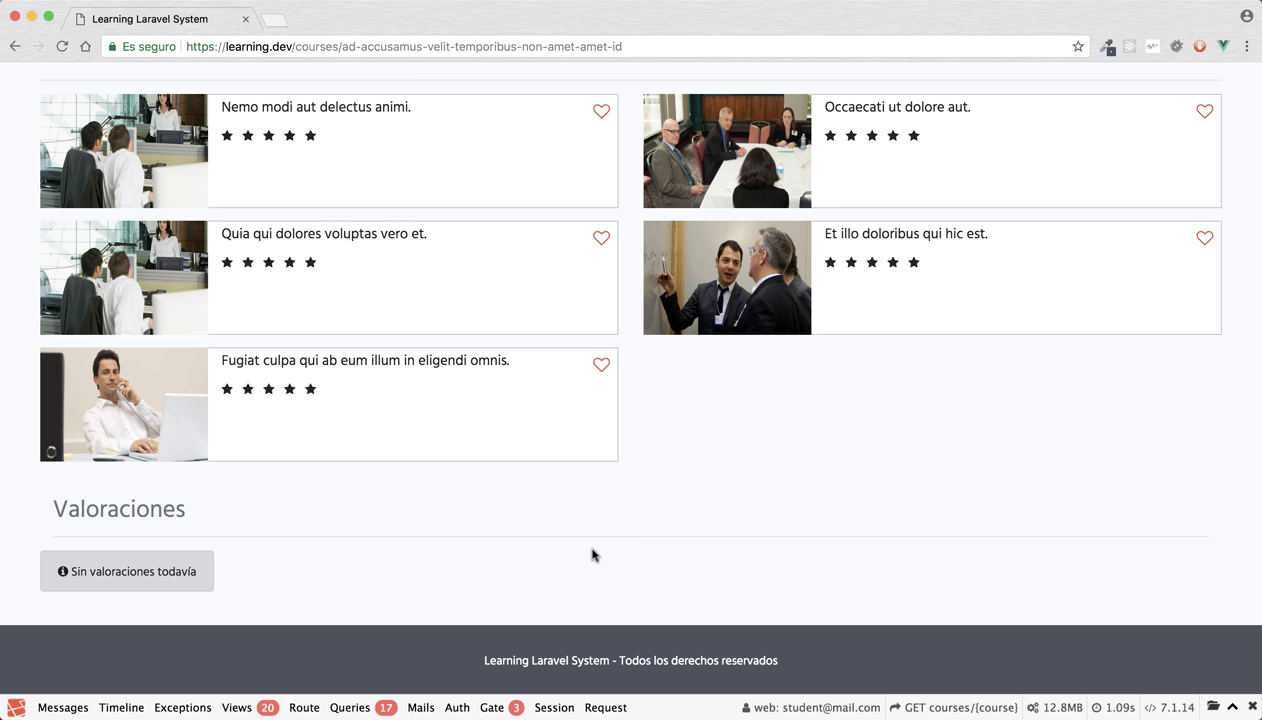
scroll(617, 519, "up", 15)
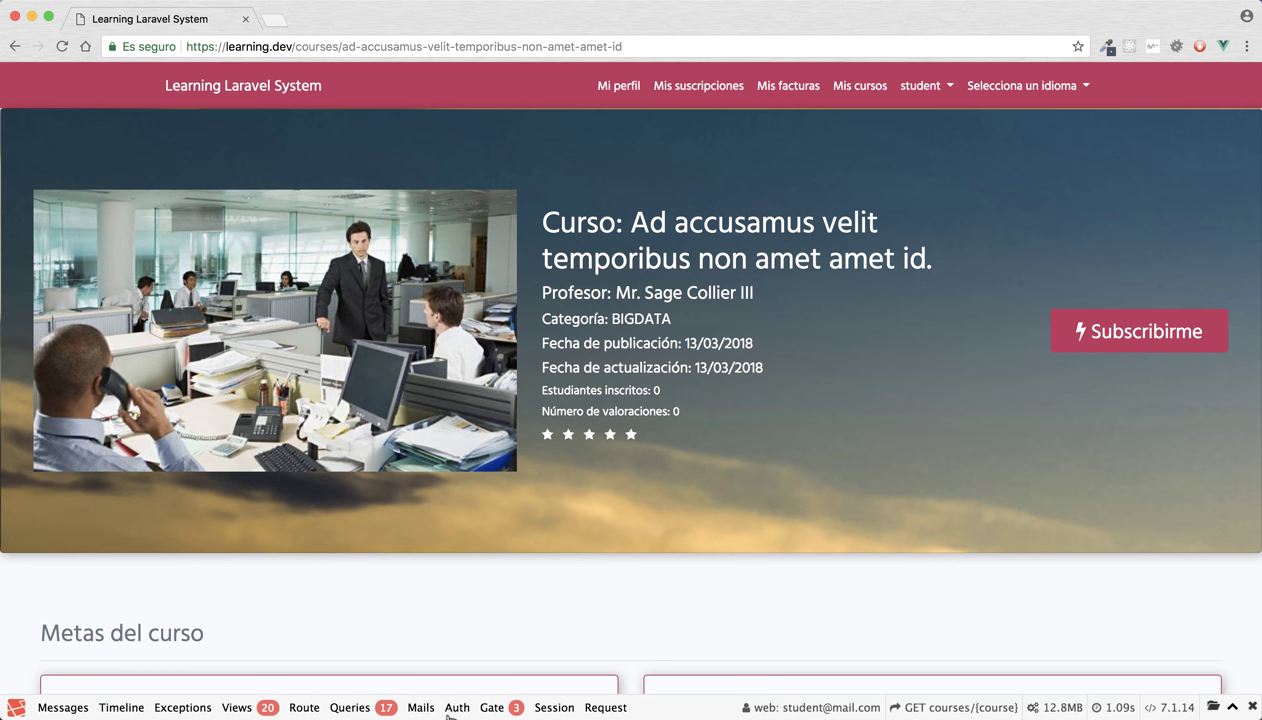
left_click(490, 707)
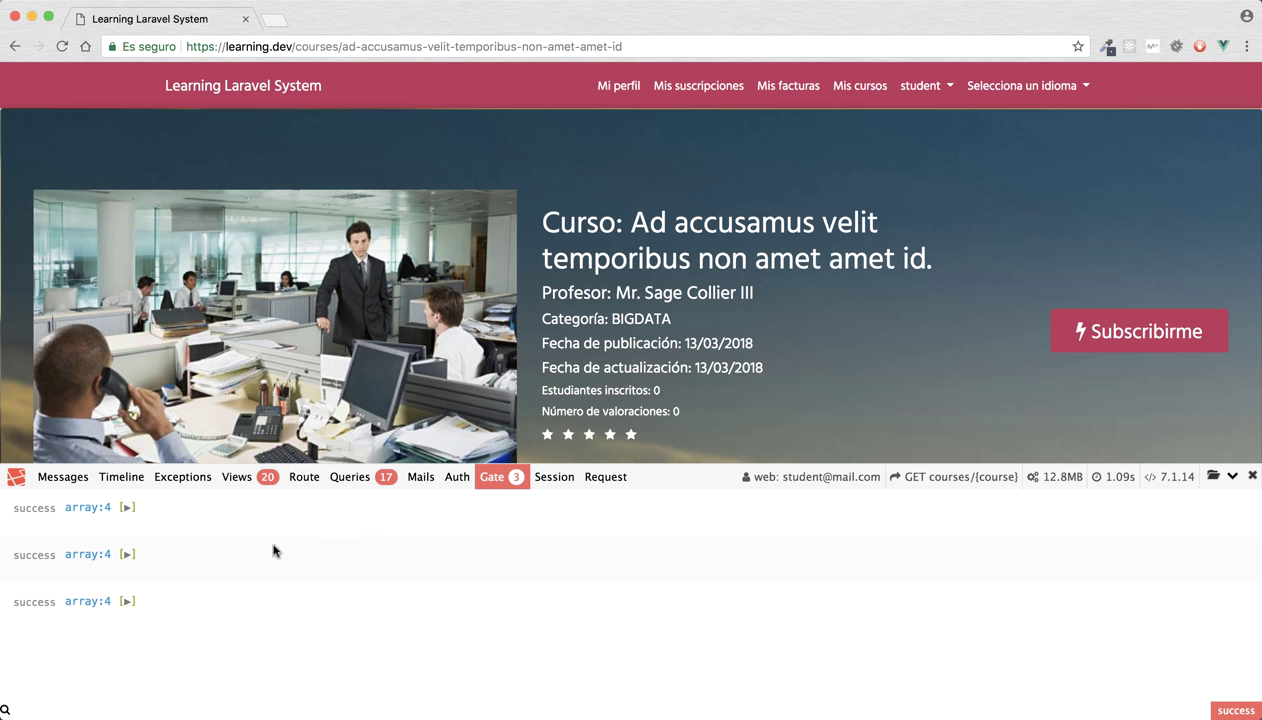
left_click(126, 507)
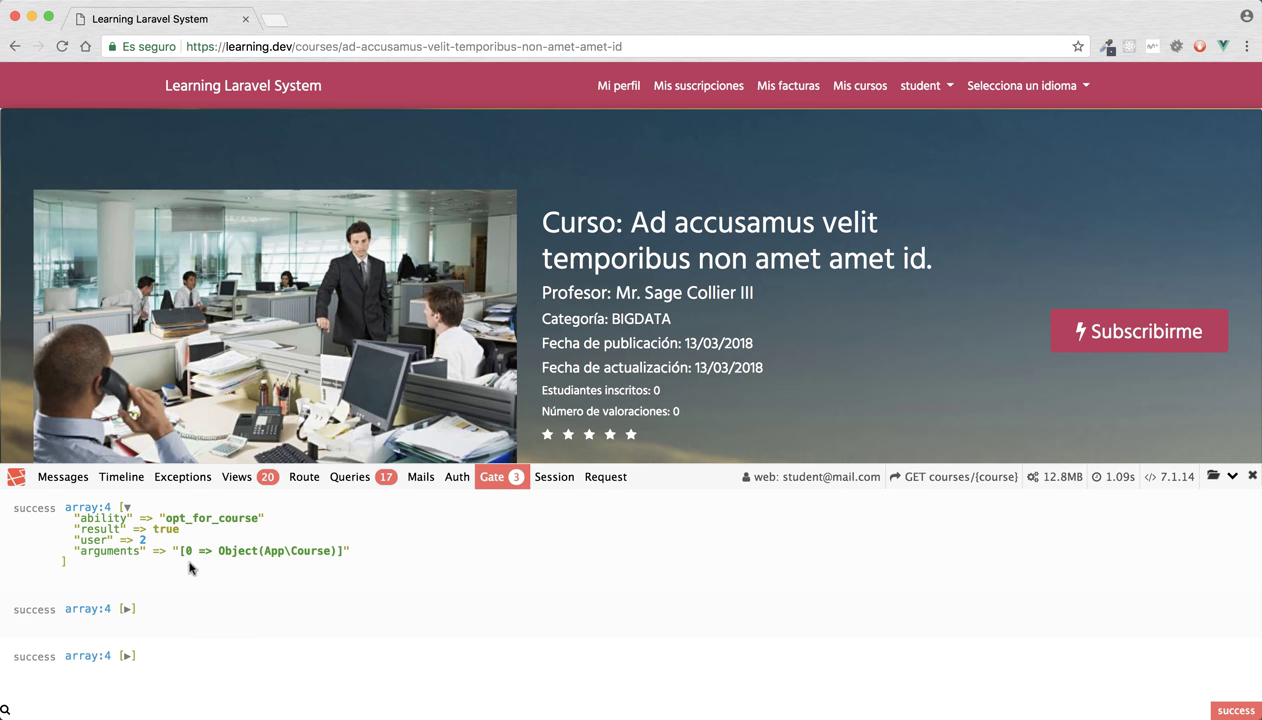
double_click(82, 561)
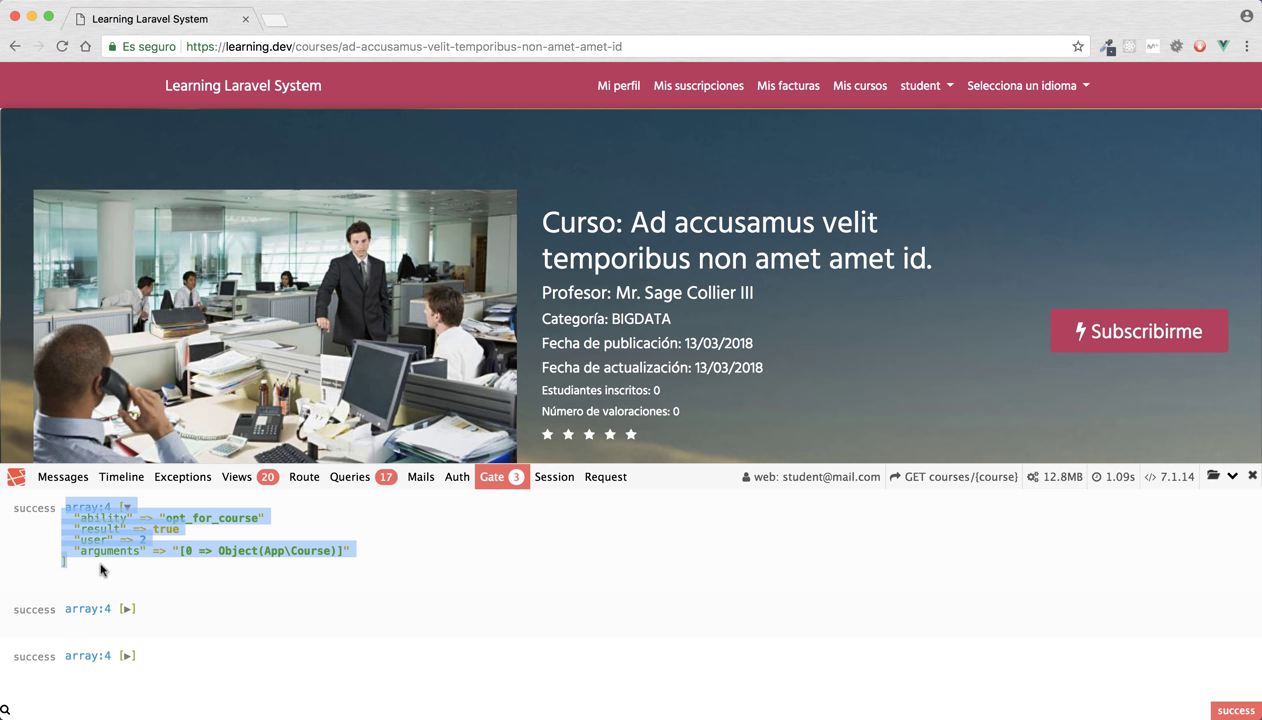
left_click(103, 563)
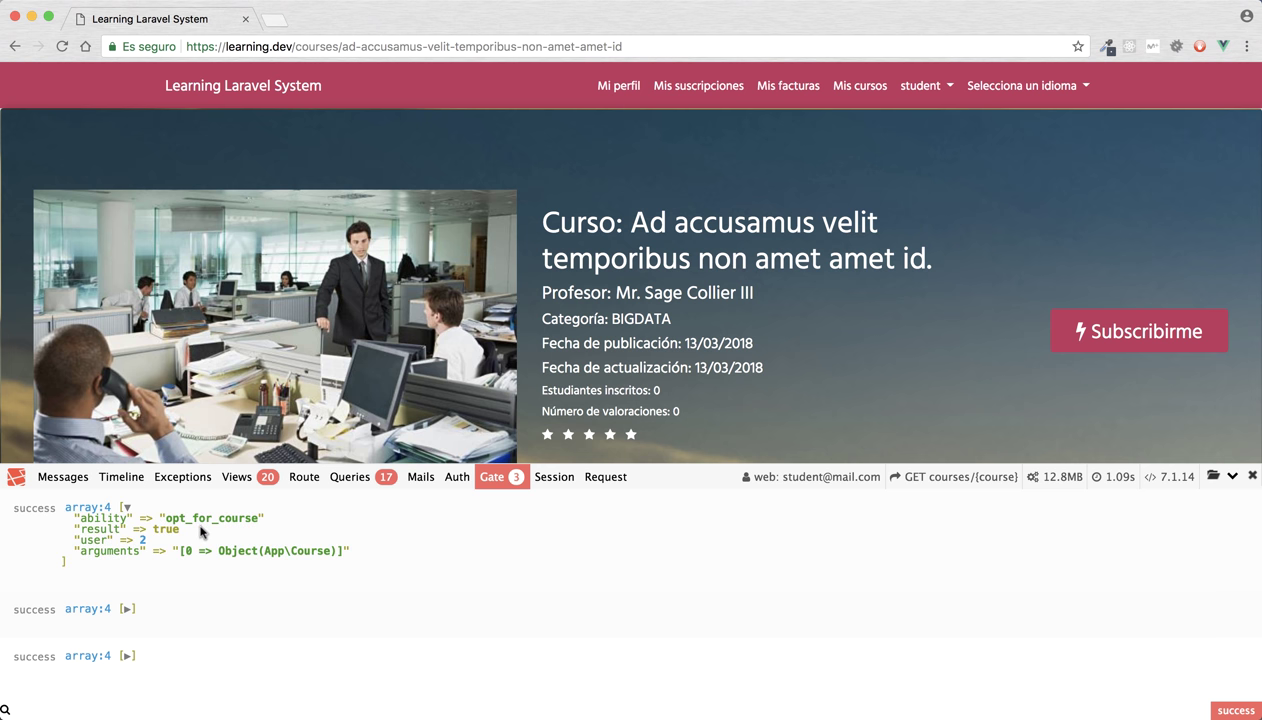
left_click(126, 508)
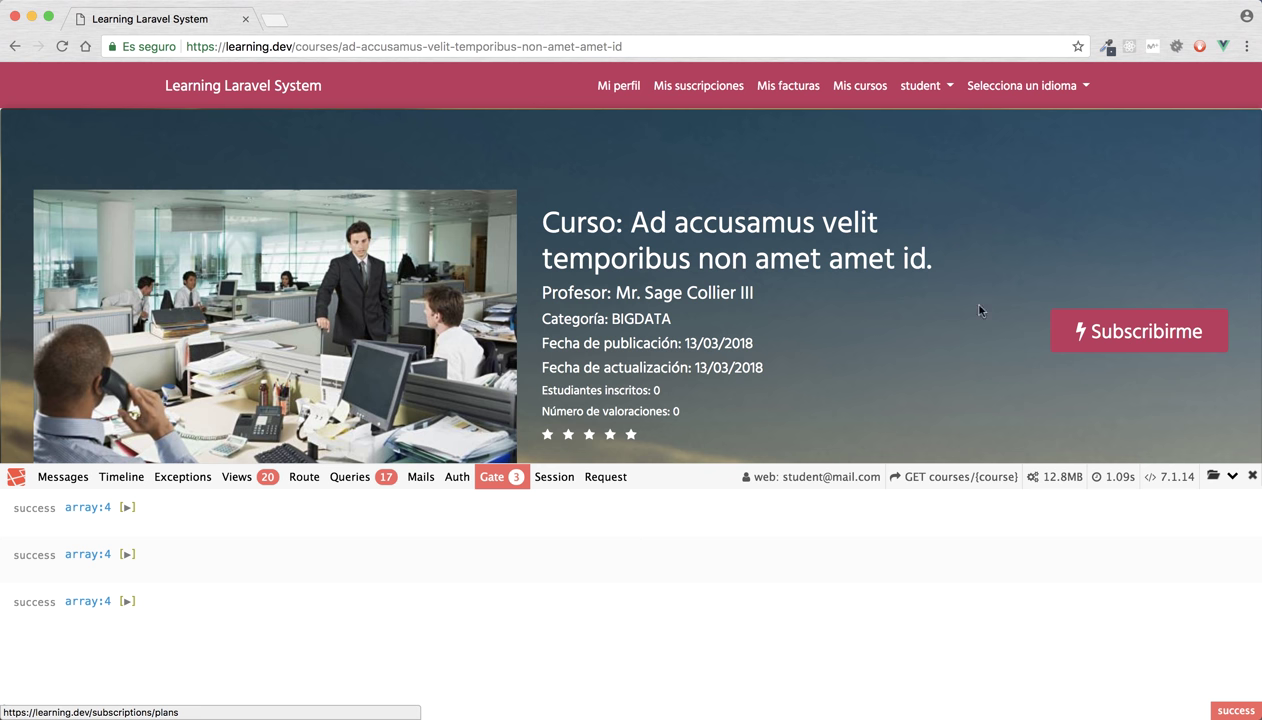
- Hide the debug panel, open the course's plans and subscribe to MENSUAL at €9,99 a month
left_click(1233, 477)
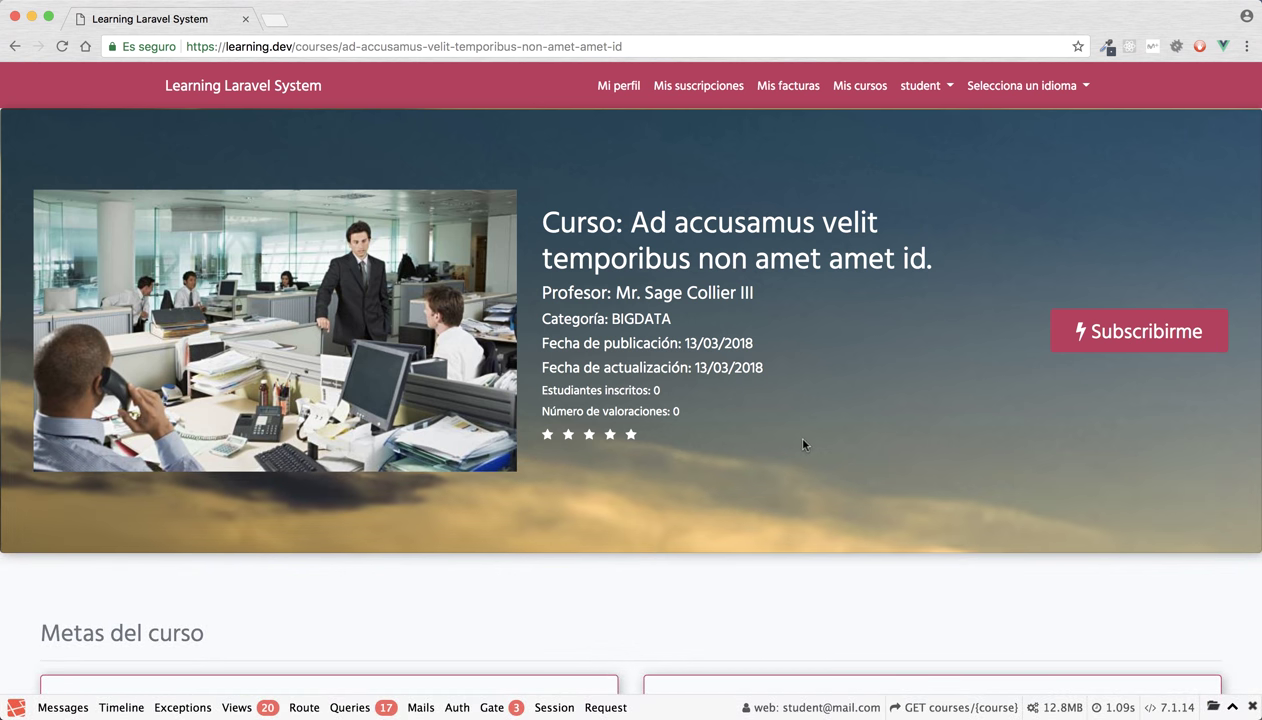
left_click(1121, 337)
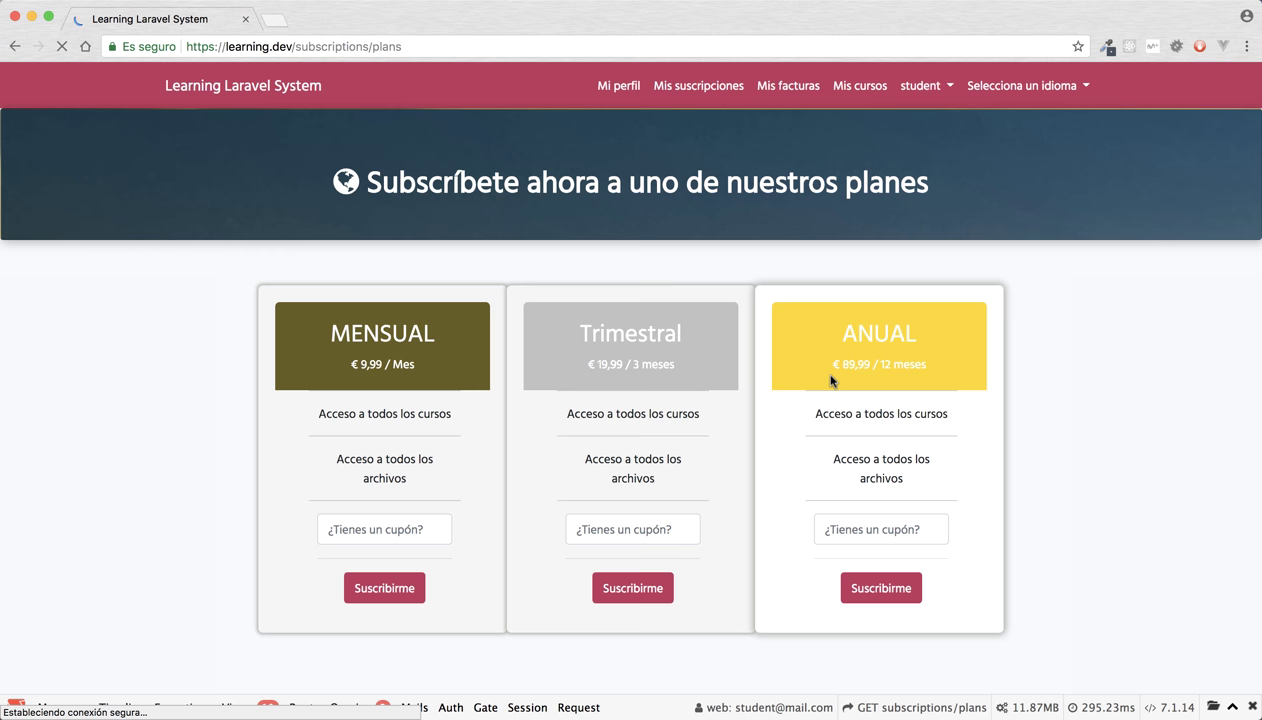
left_click_drag(362, 182, 930, 182)
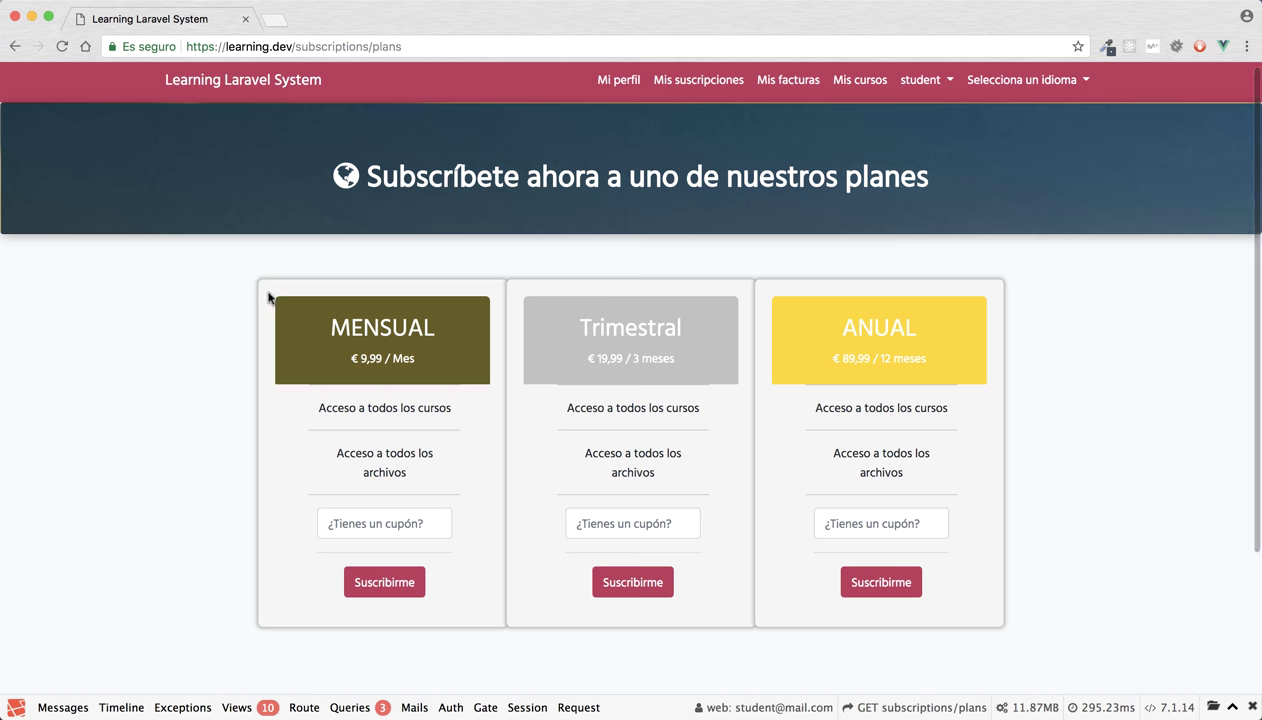
scroll(211, 338, "down", 2)
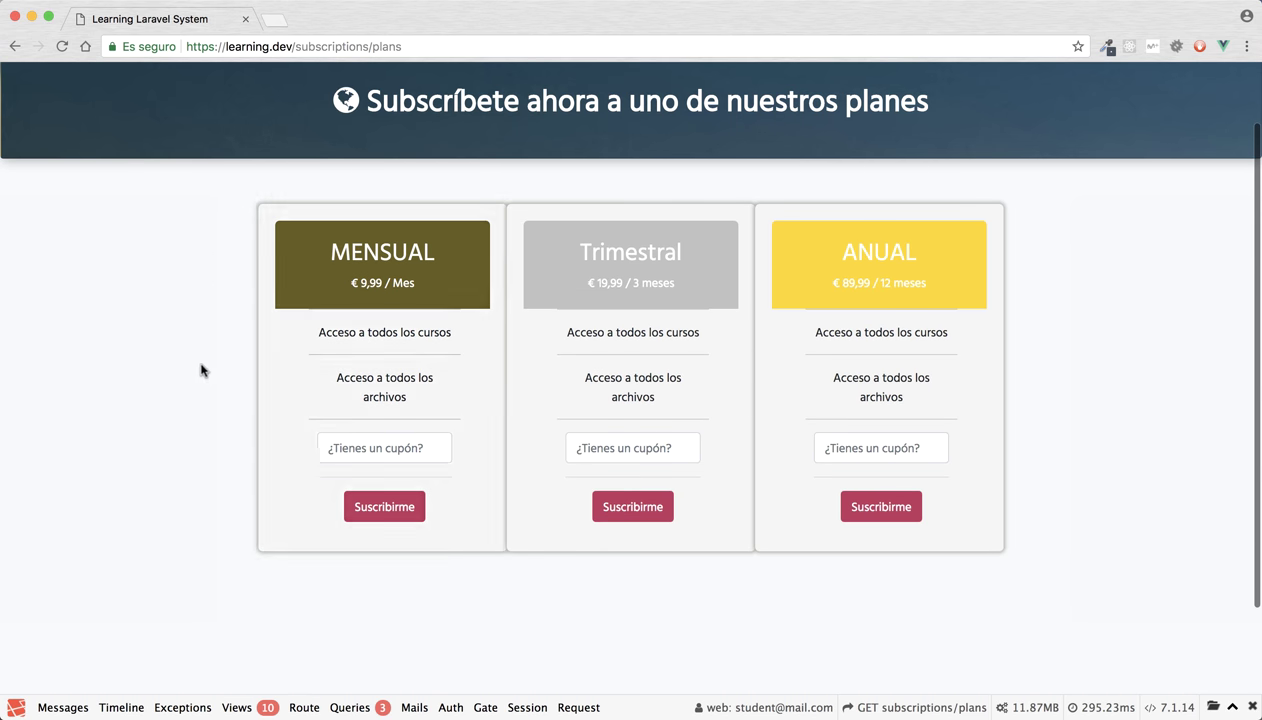
left_click(395, 502)
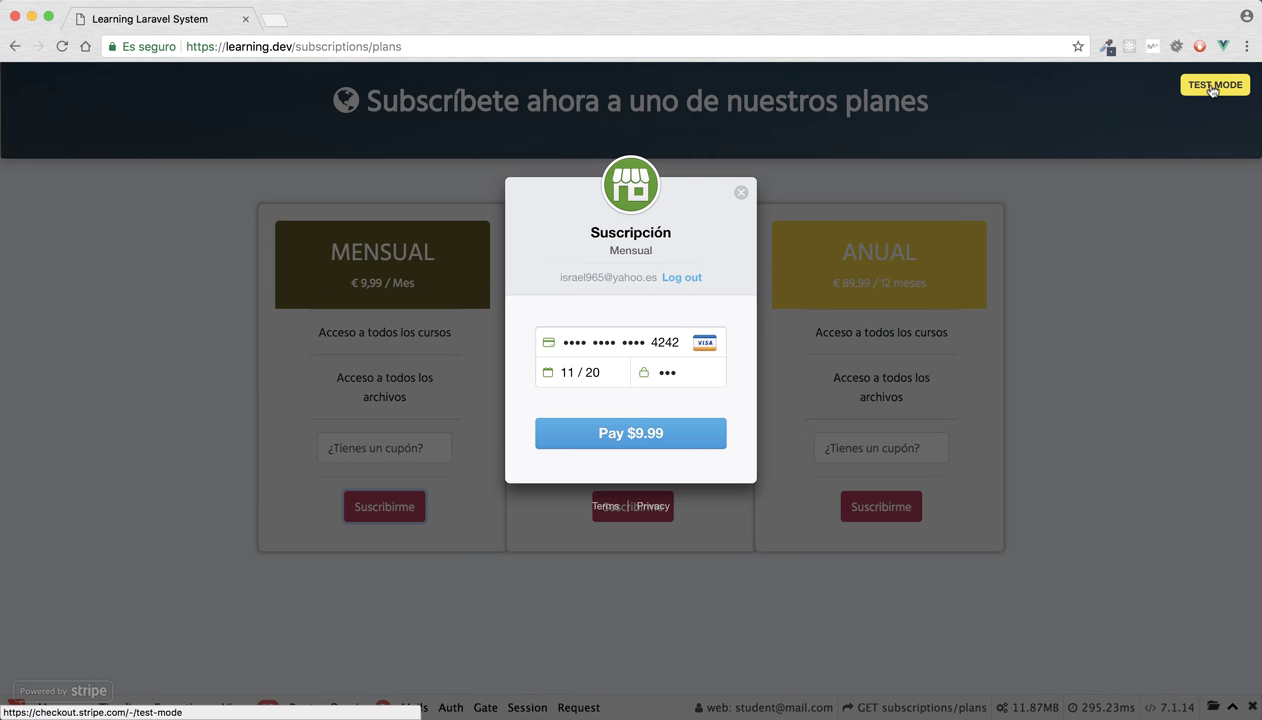
- Pay $9.99 in Stripe Checkout to activate the monthly subscription
left_click(620, 428)
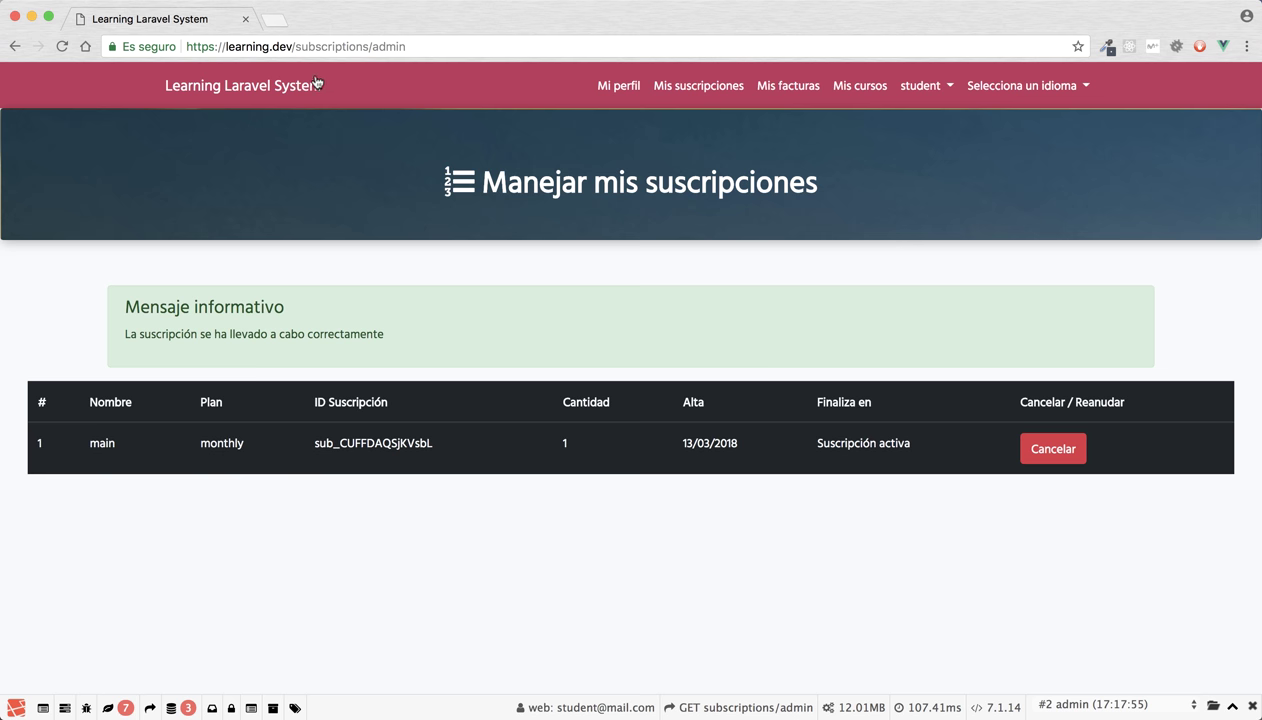
- Highlight part of the page address and the subscription success message
left_click_drag(292, 46, 406, 46)
left_click(410, 46)
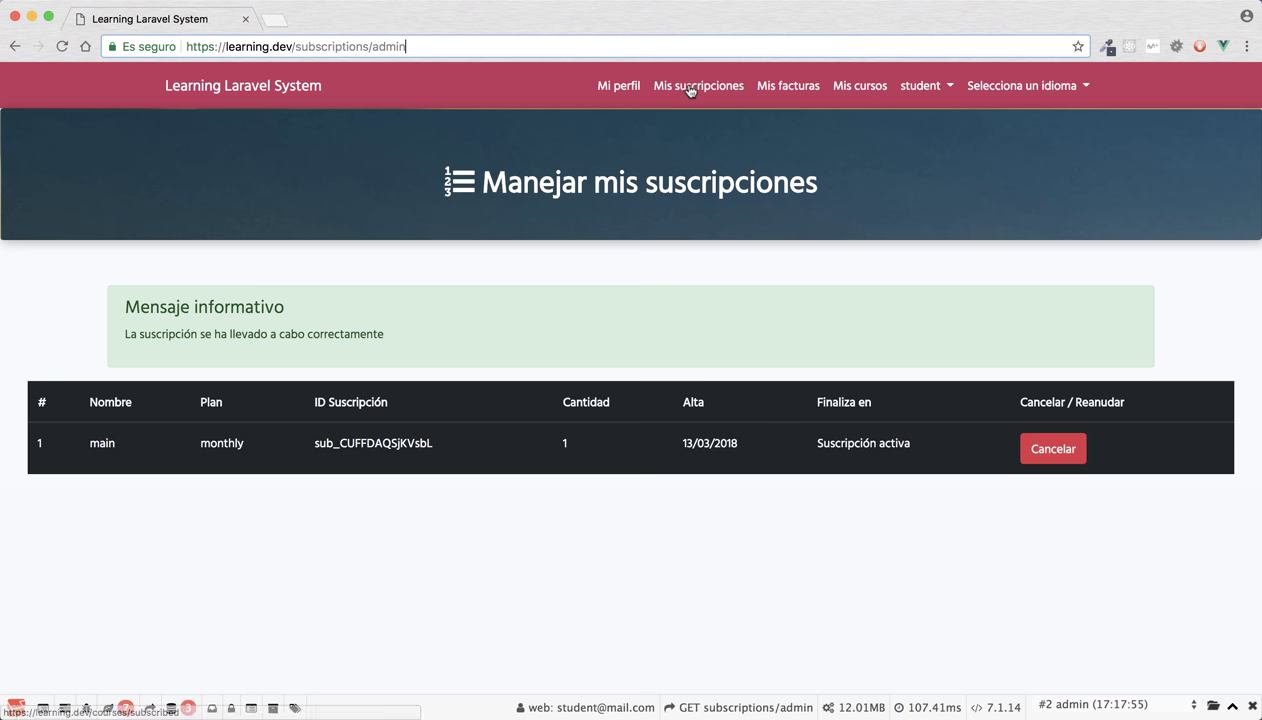
left_click_drag(128, 334, 465, 333)
left_click(465, 333)
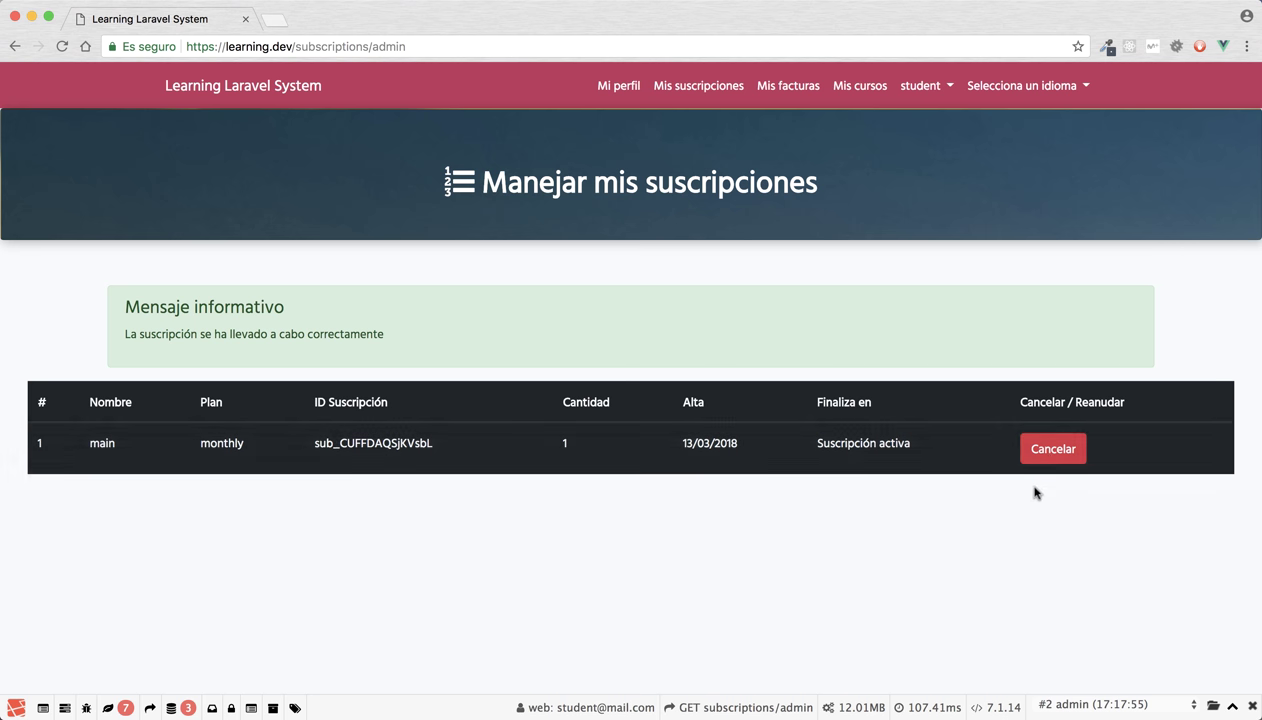
- Cancel the monthly subscription, which ends 13/04/2018, then resume it
left_click(1048, 450)
left_click_drag(803, 443, 929, 447)
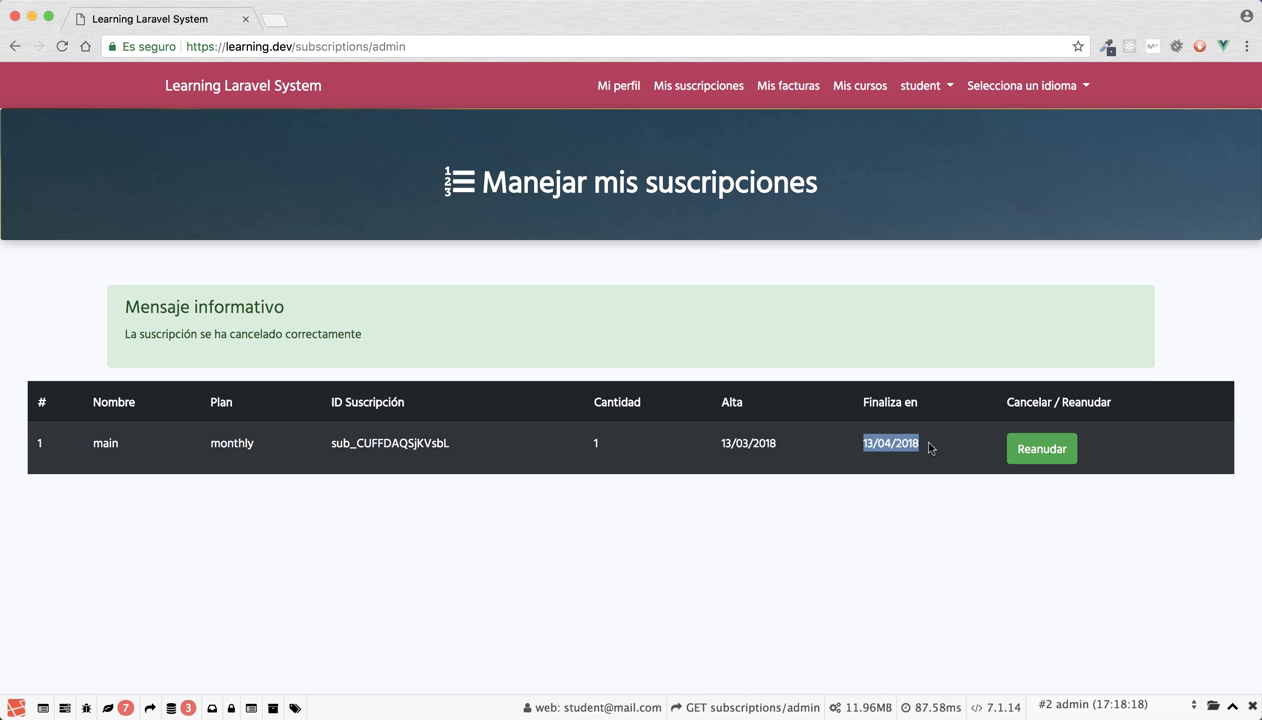
left_click(1043, 452)
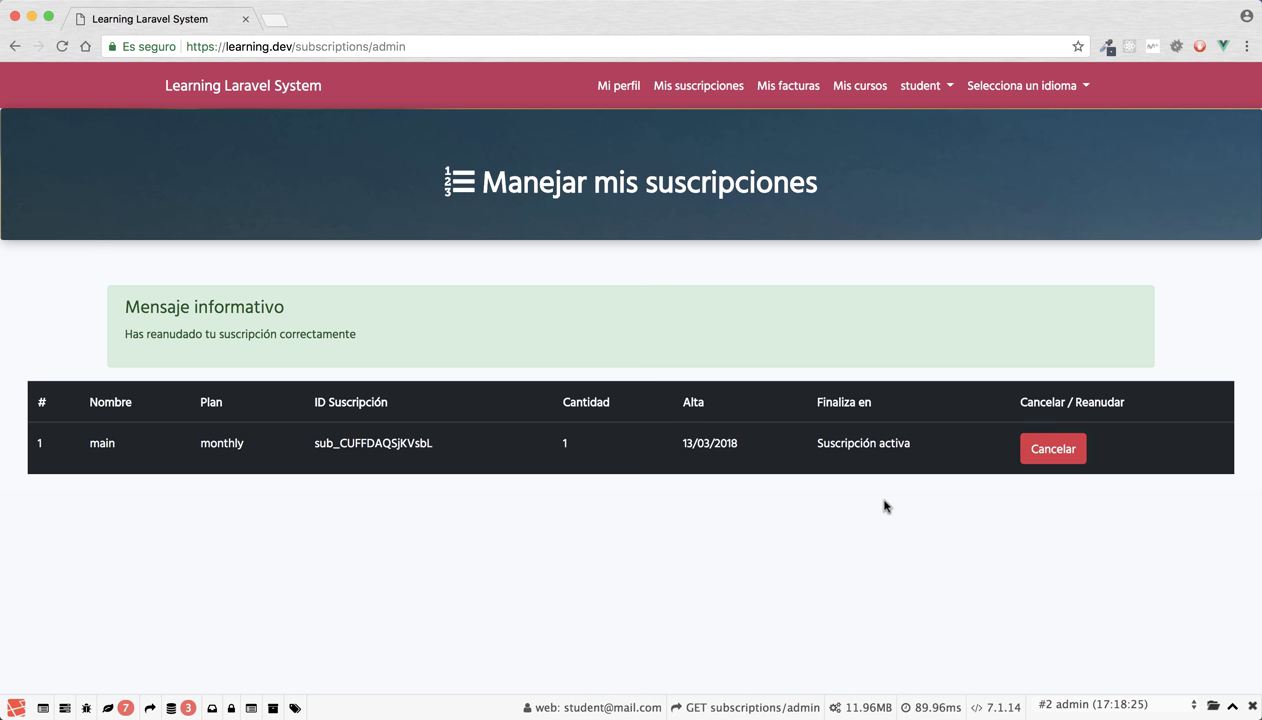
scroll(884, 506, "up", 2)
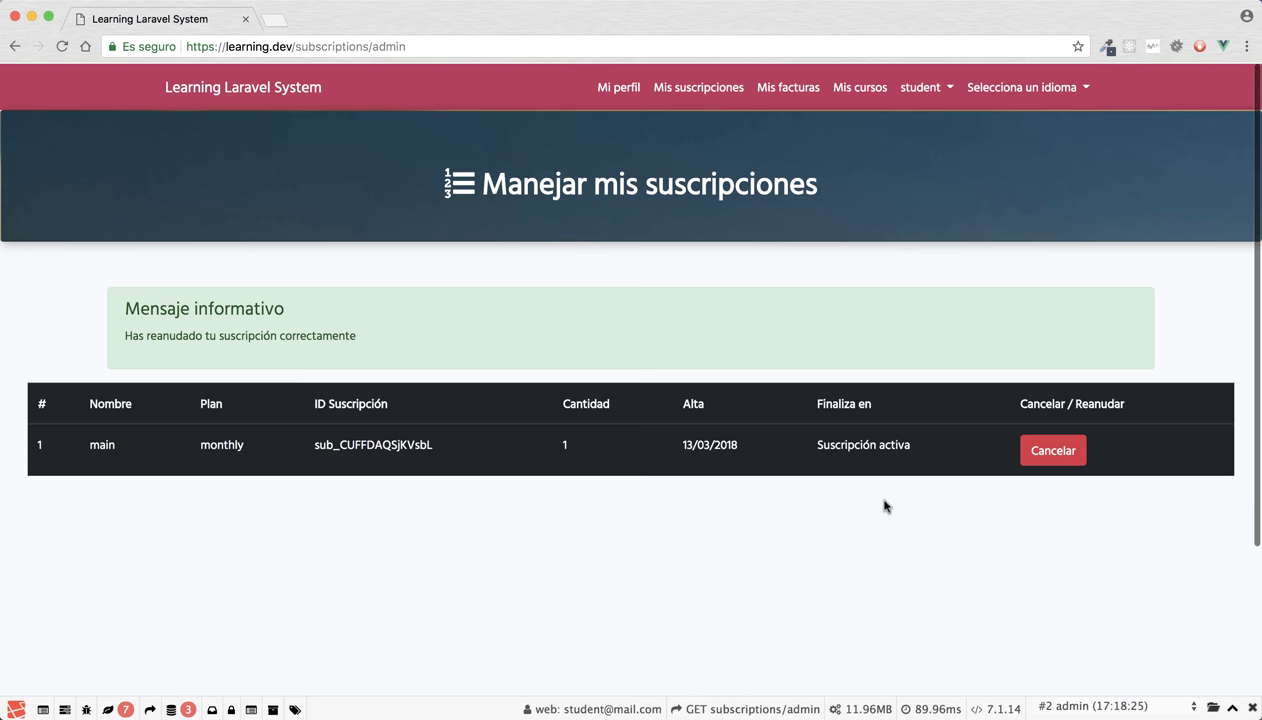
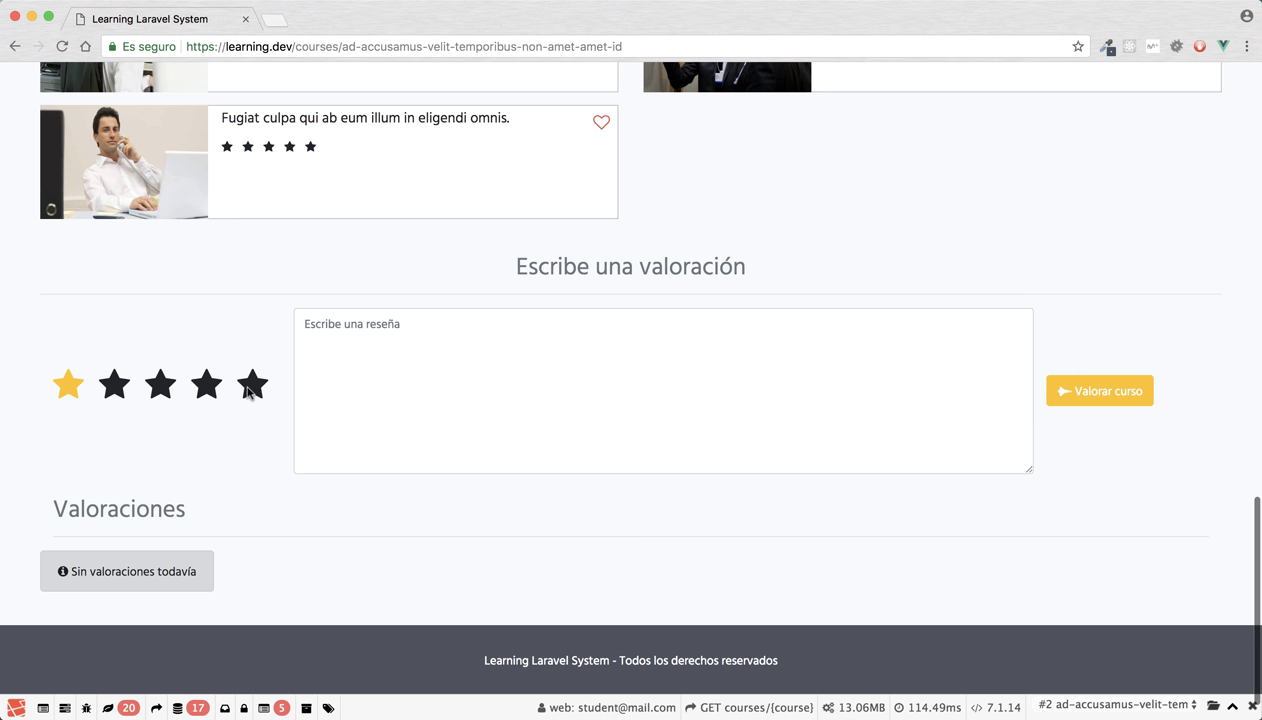
- Pick a star rating in the course's 'Escribe una valoración' review form
left_click(250, 389)
- Settle on a four-star rating for the course
left_click(160, 390)
left_click(248, 390)
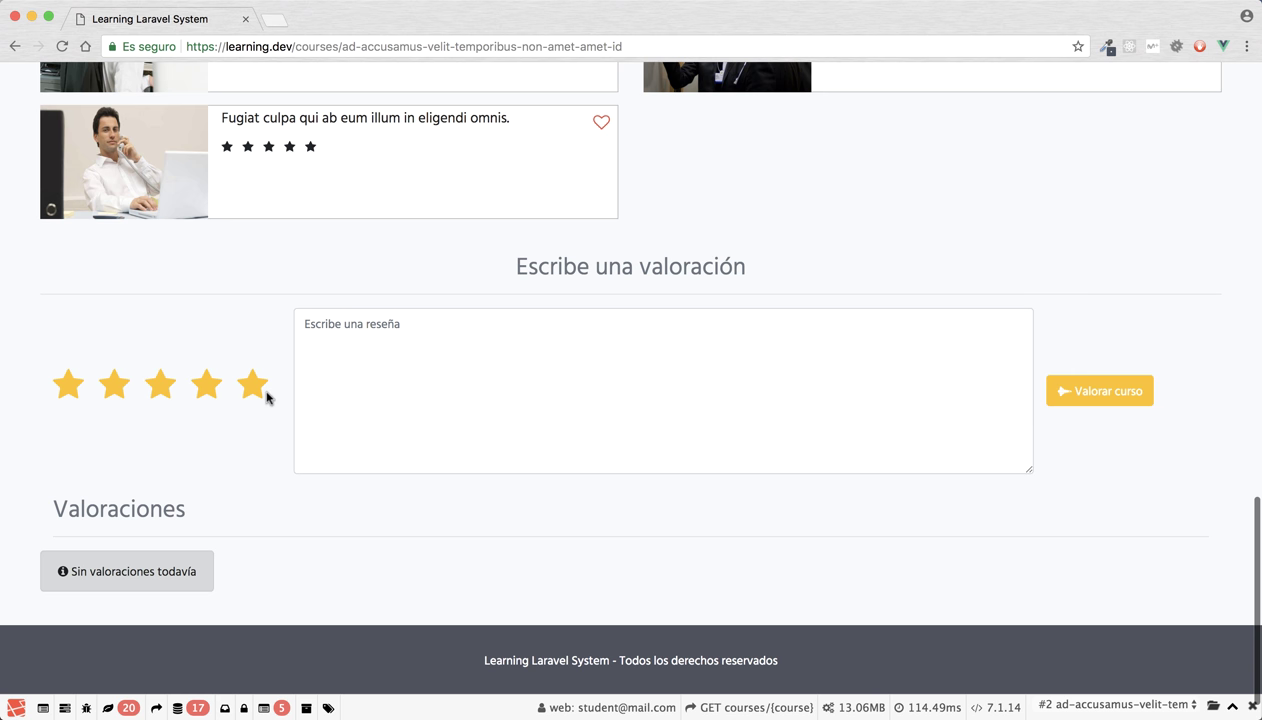
left_click(210, 388)
left_click(158, 386)
left_click(116, 388)
left_click(63, 380)
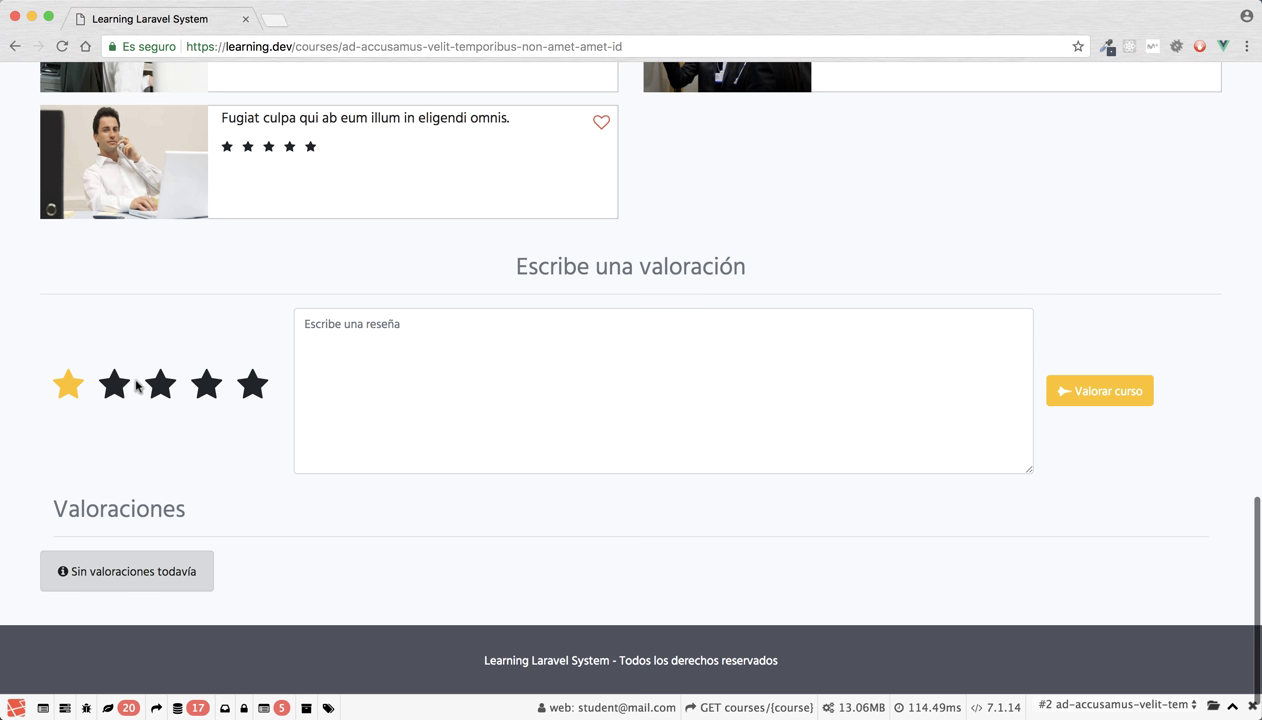
left_click(196, 388)
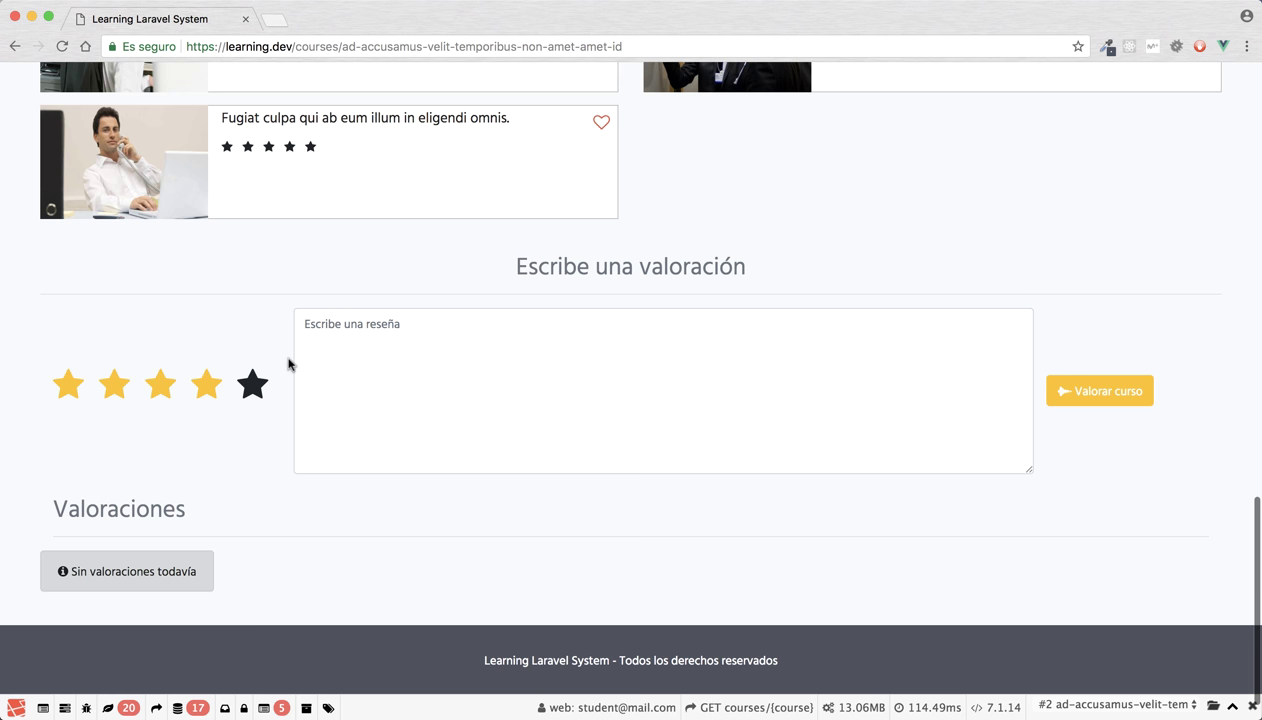
- Write the review 'Me ha gustado mucho' and submit it with Valorar curso
left_click(374, 450)
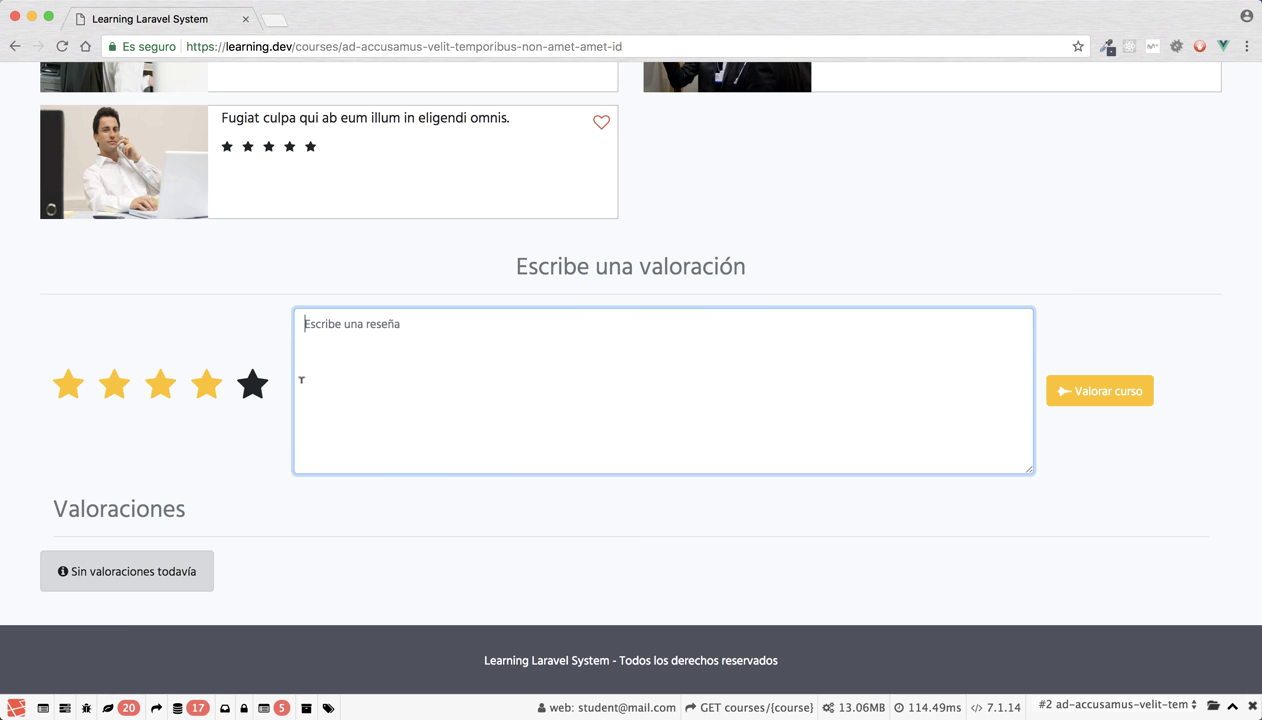
type("Me ha gustado mucho")
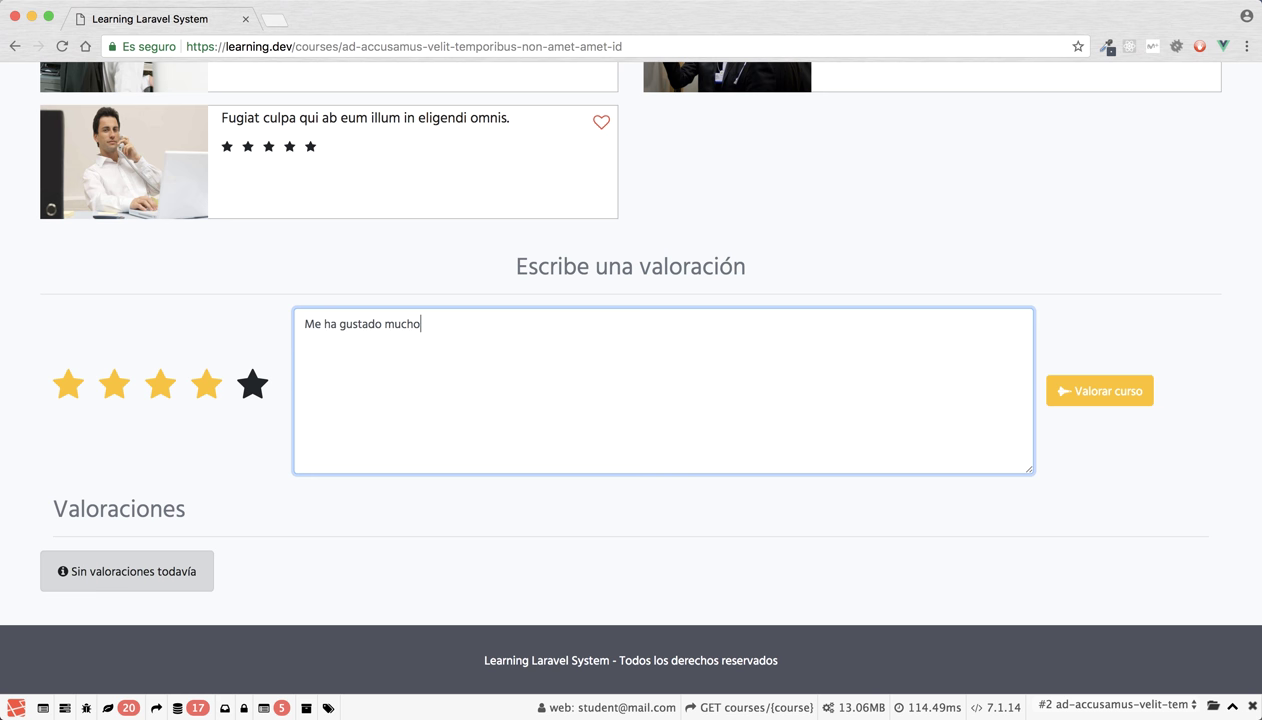
left_click(1085, 398)
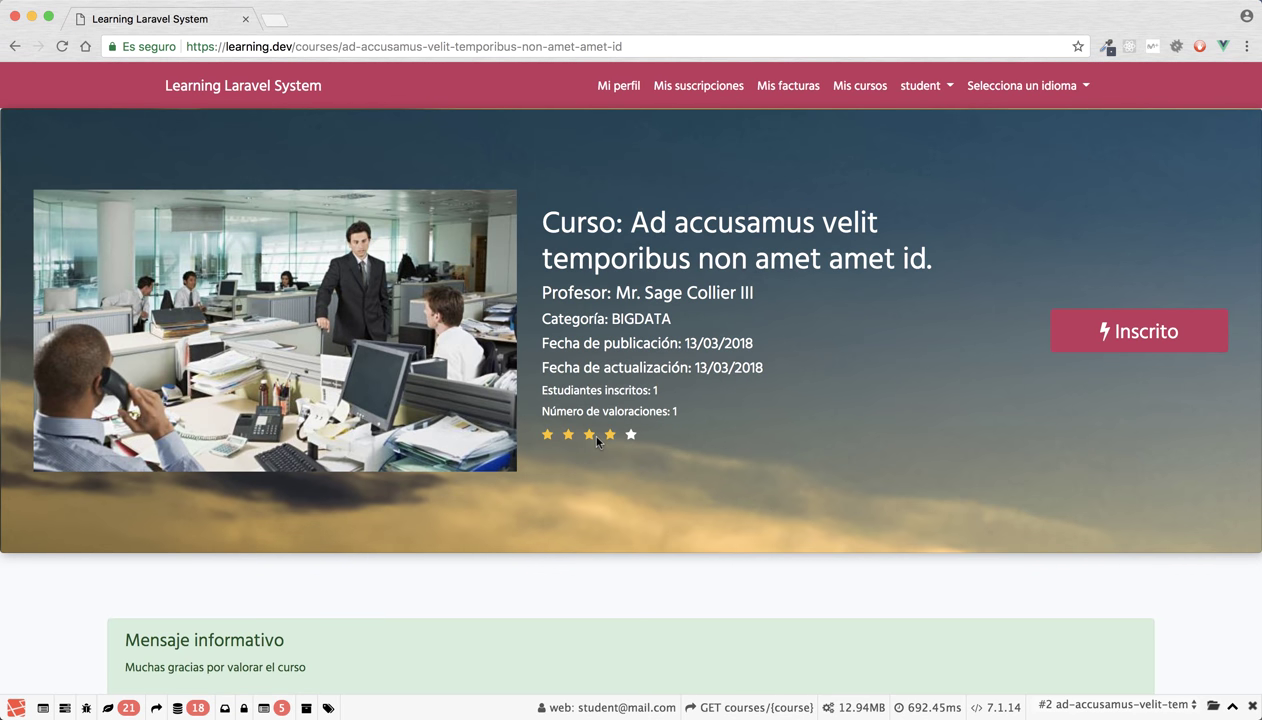
scroll(603, 452, "down", 15)
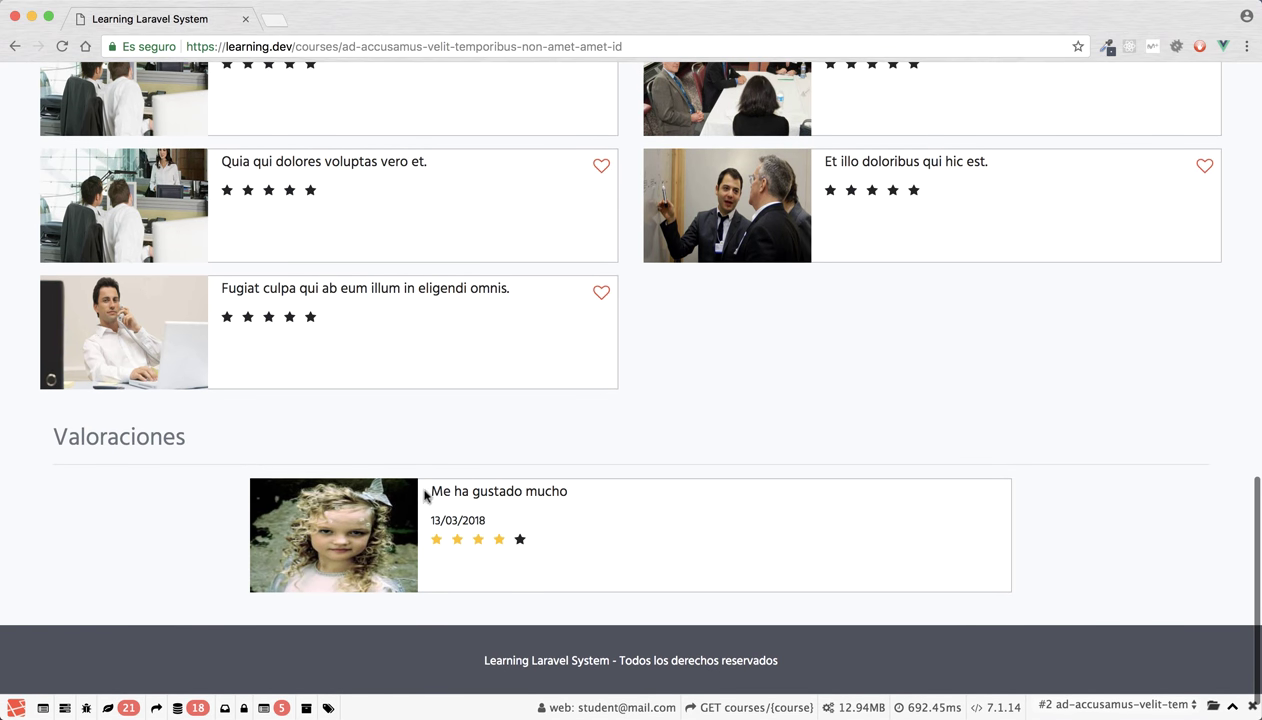
left_click_drag(420, 490, 567, 490)
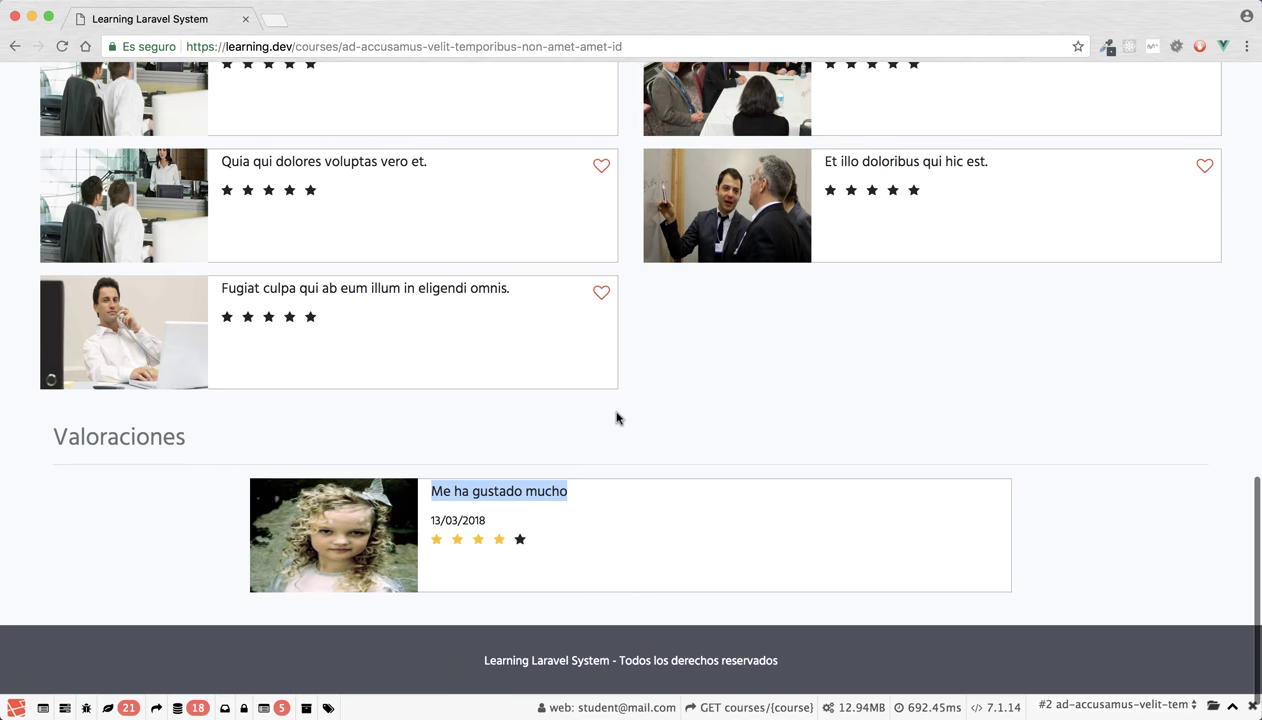
key("Home")
key("End")
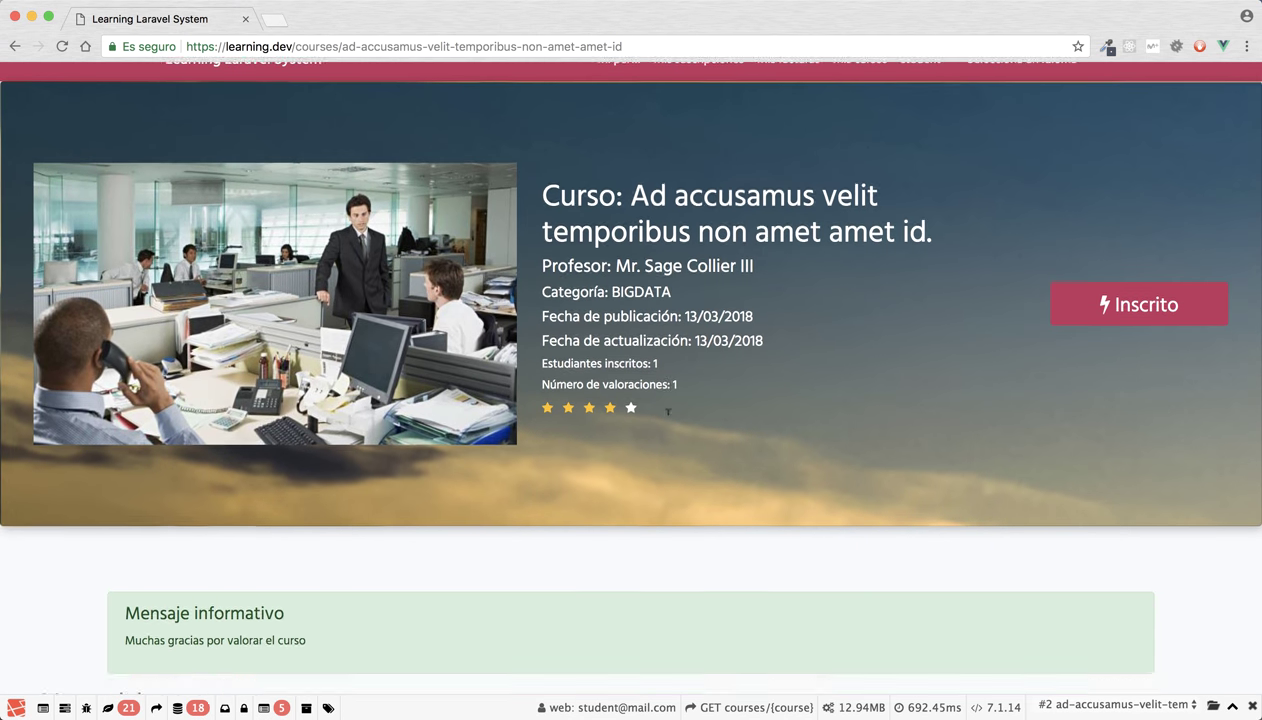
left_click(150, 510)
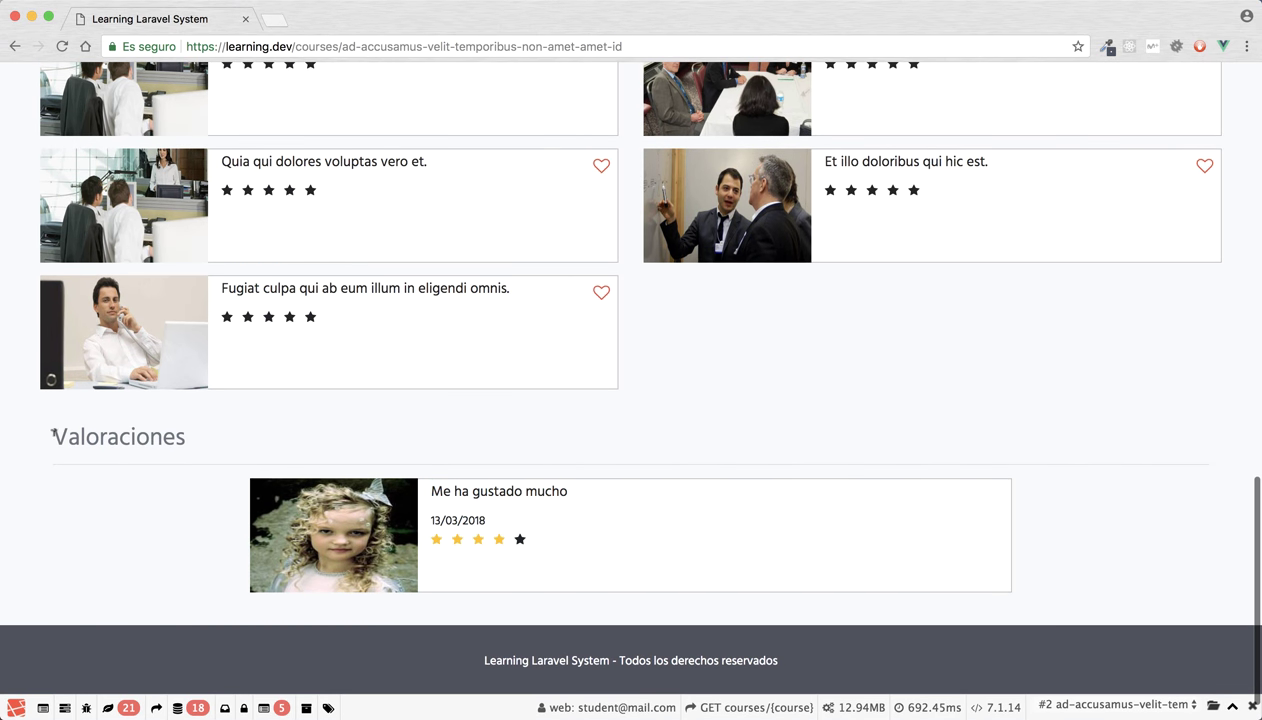
left_click_drag(53, 432, 220, 450)
left_click(176, 706)
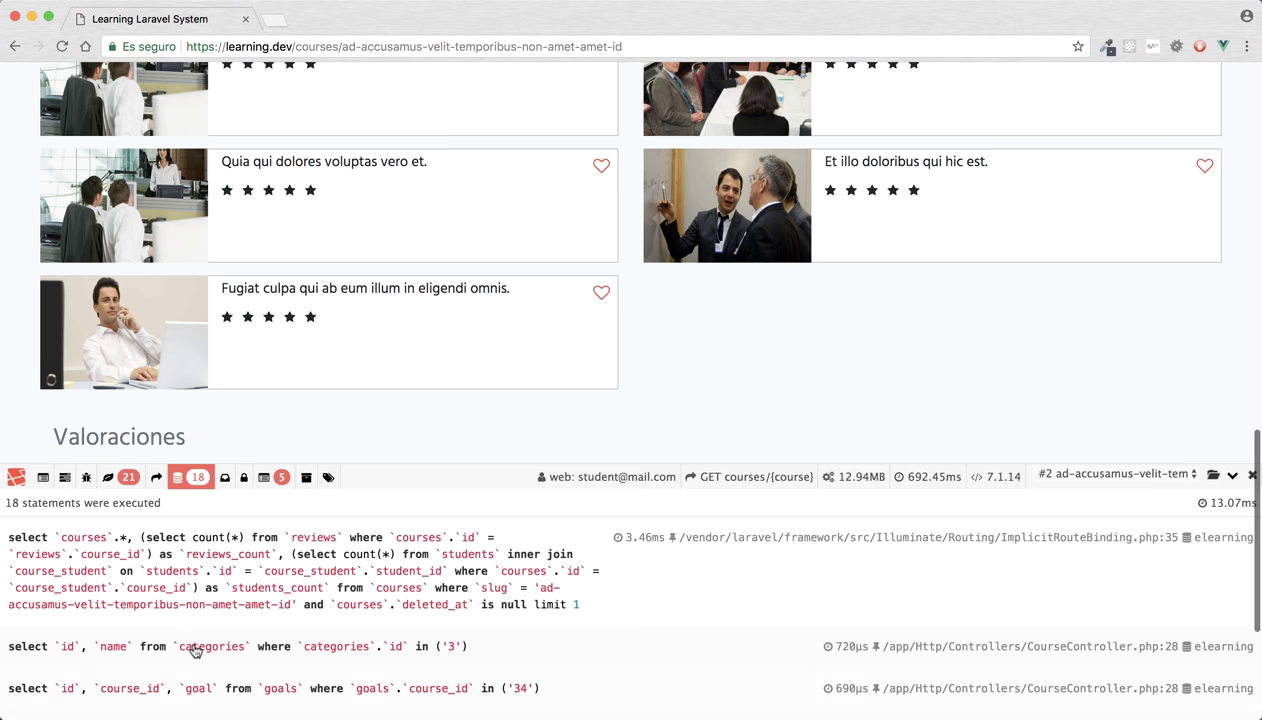
scroll(200, 645, "down", 10)
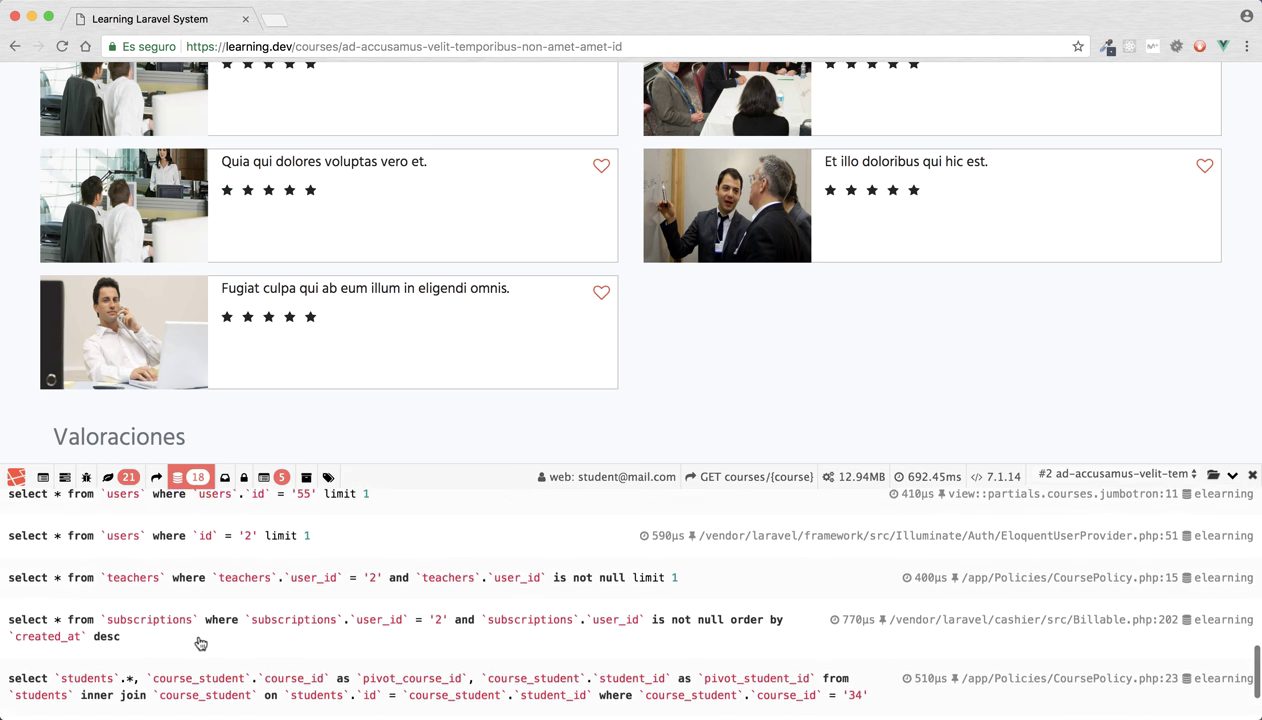
scroll(200, 643, "down", 5)
scroll(296, 643, "up", 2)
scroll(296, 643, "up", 10)
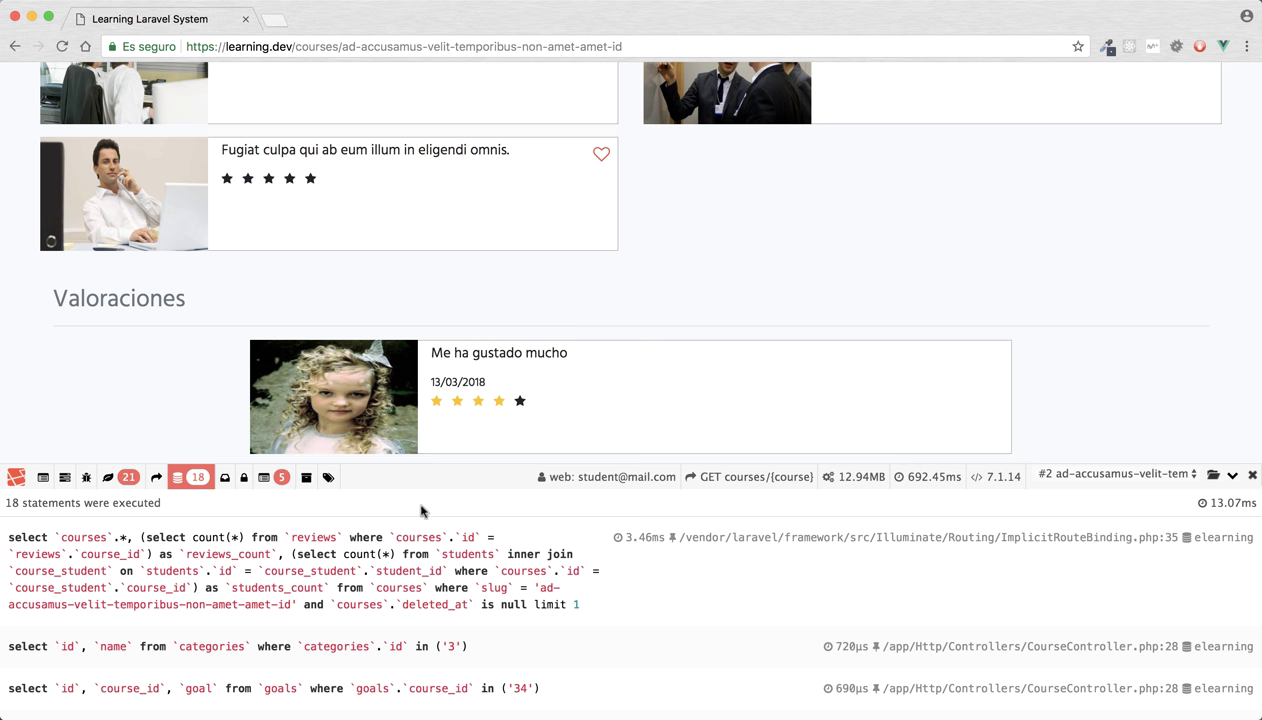
left_click(1232, 476)
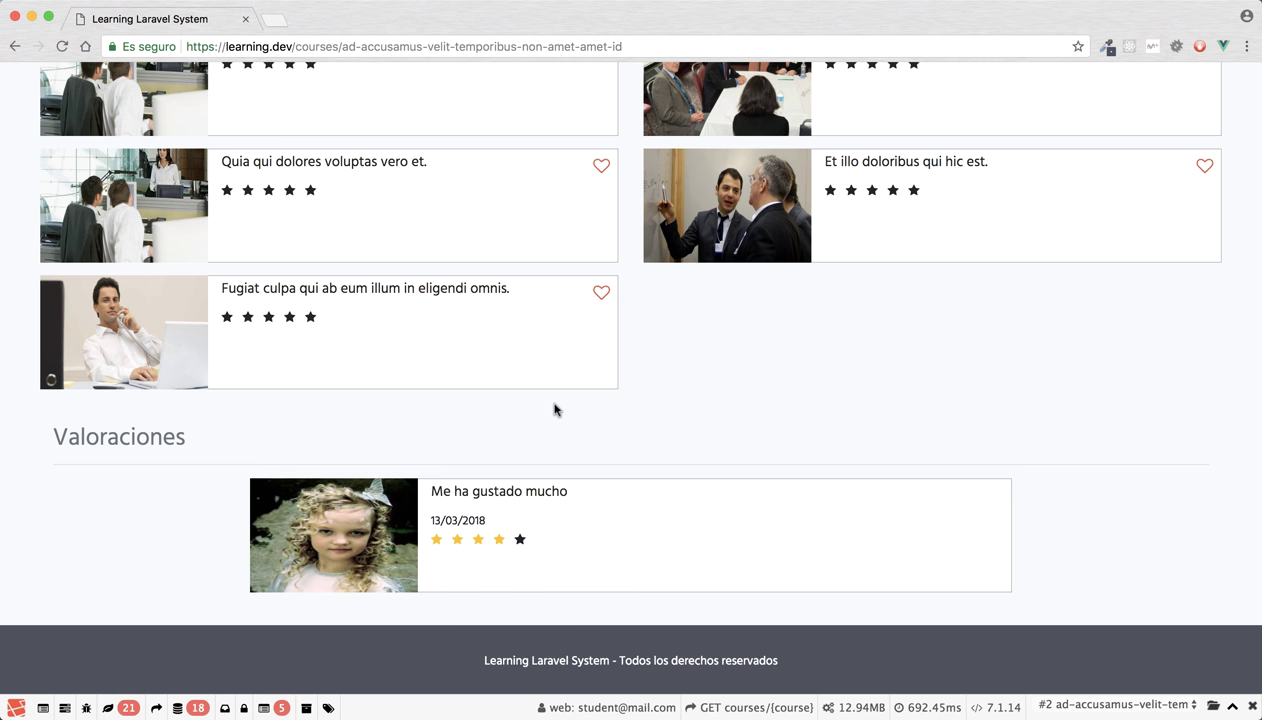
scroll(555, 410, "up", 15)
scroll(555, 410, "up", 3)
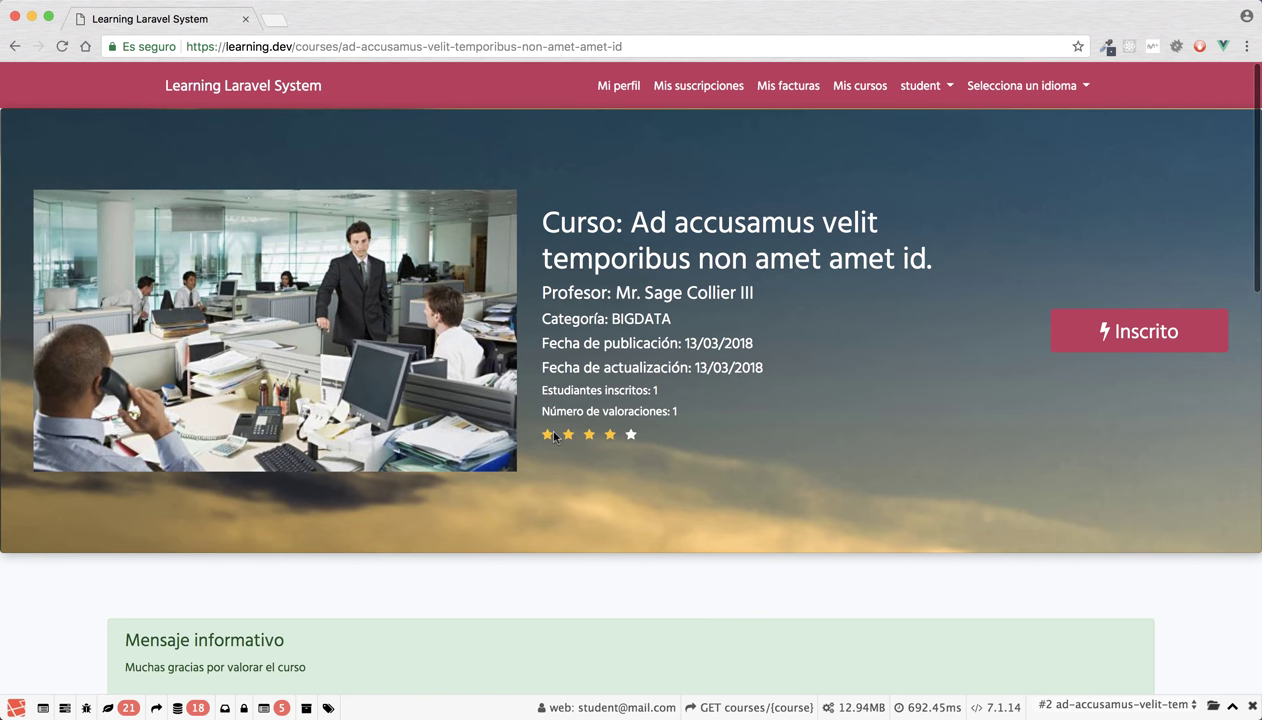
- Return to the home page and scroll through it
left_click(278, 88)
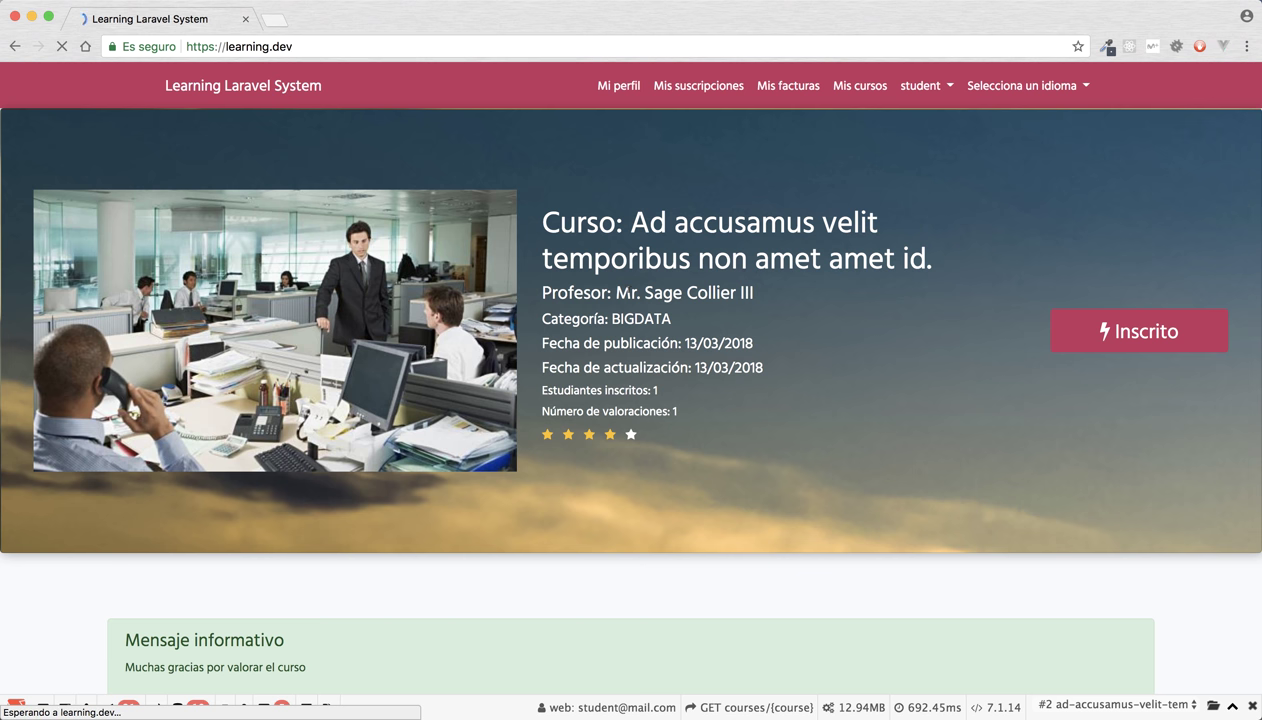
scroll(233, 475, "down", 2)
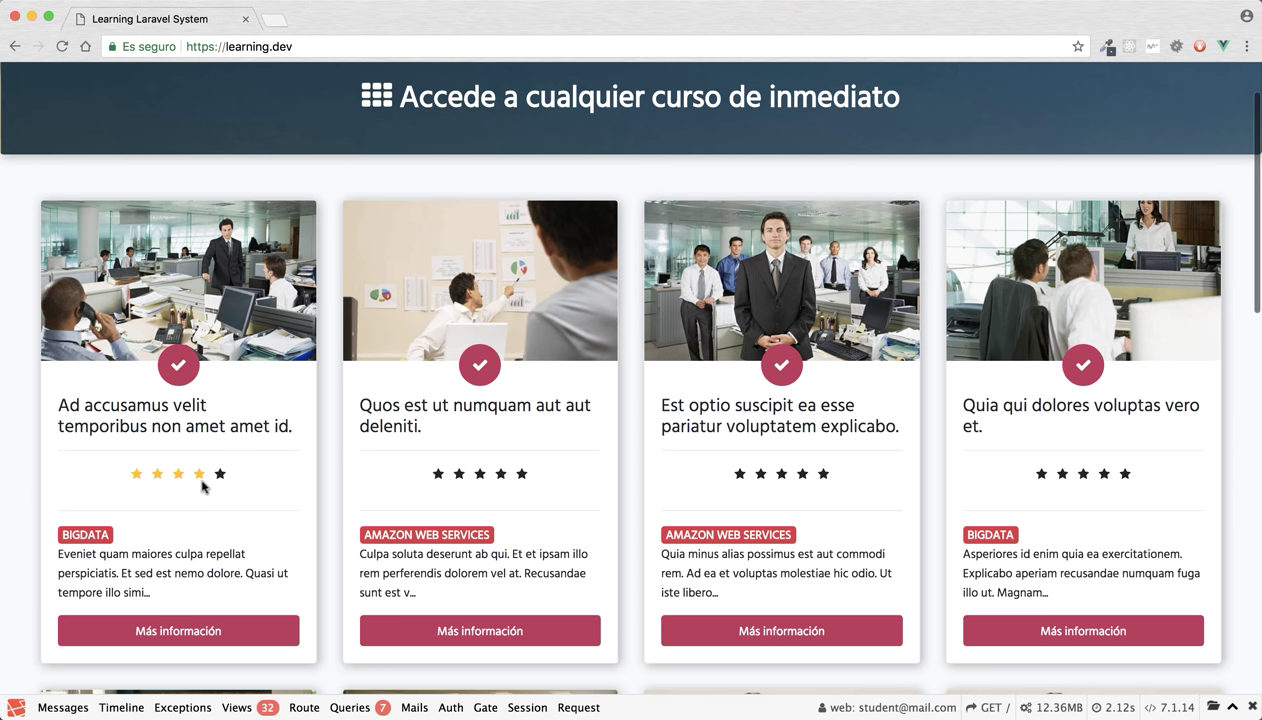
scroll(211, 478, "up", 1)
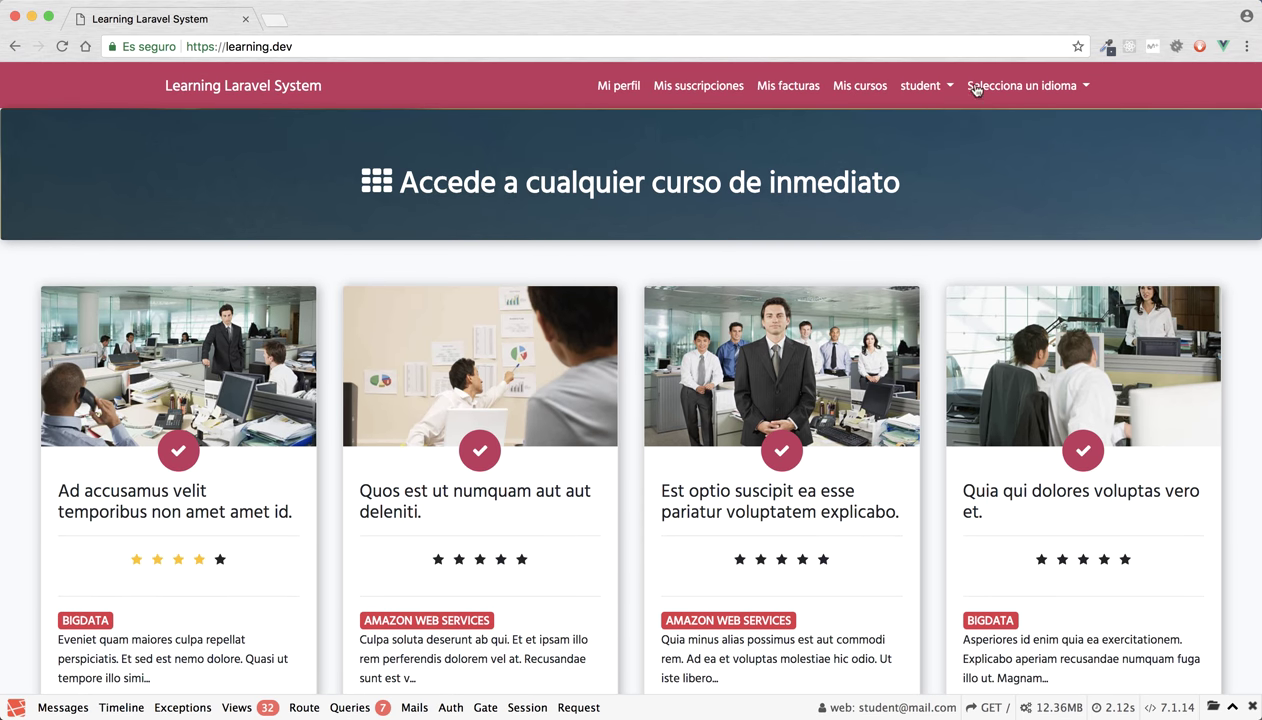
- Look over the subscribed courses in Mis cursos, then sign the student out
left_click(922, 86)
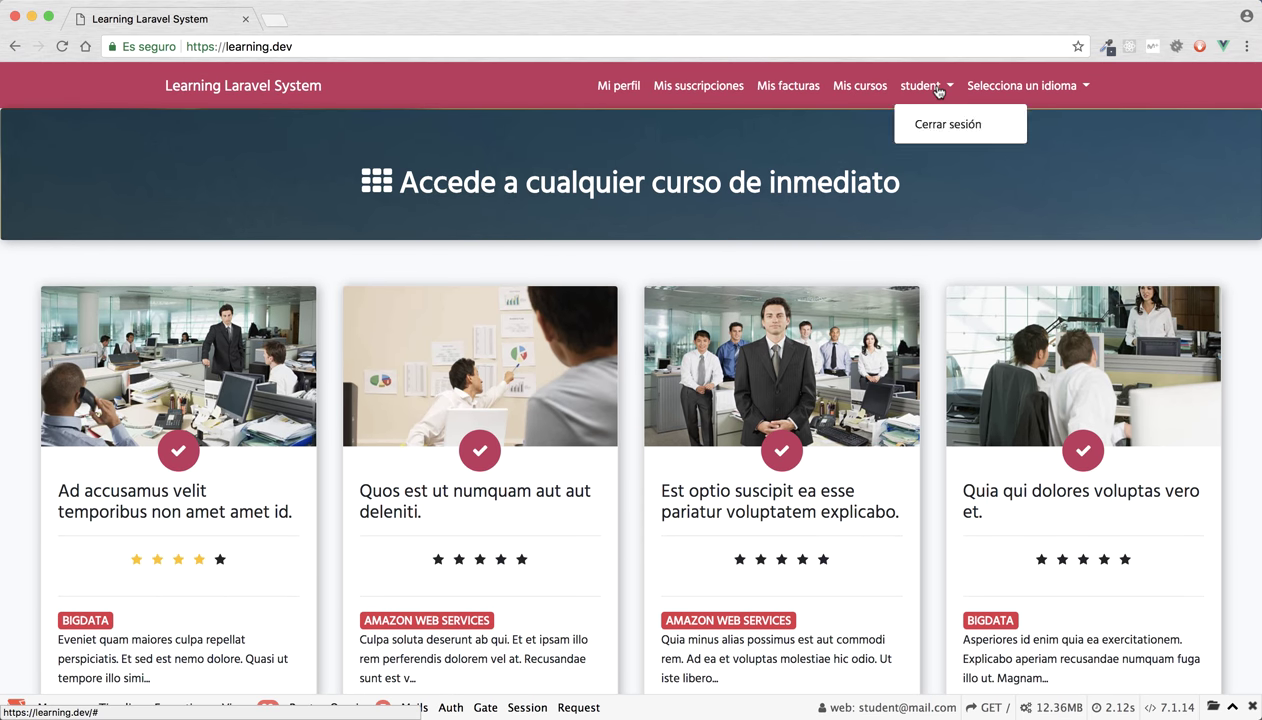
left_click(858, 87)
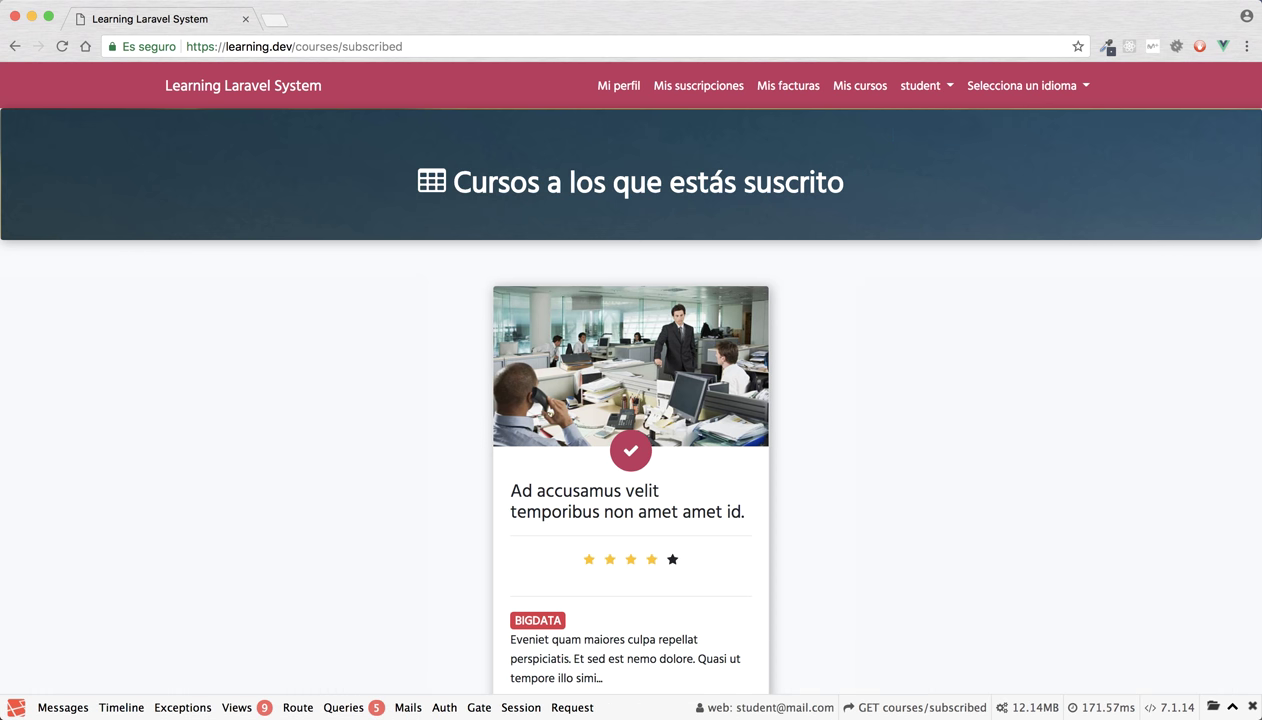
scroll(490, 287, "down", 1)
scroll(490, 287, "down", 1)
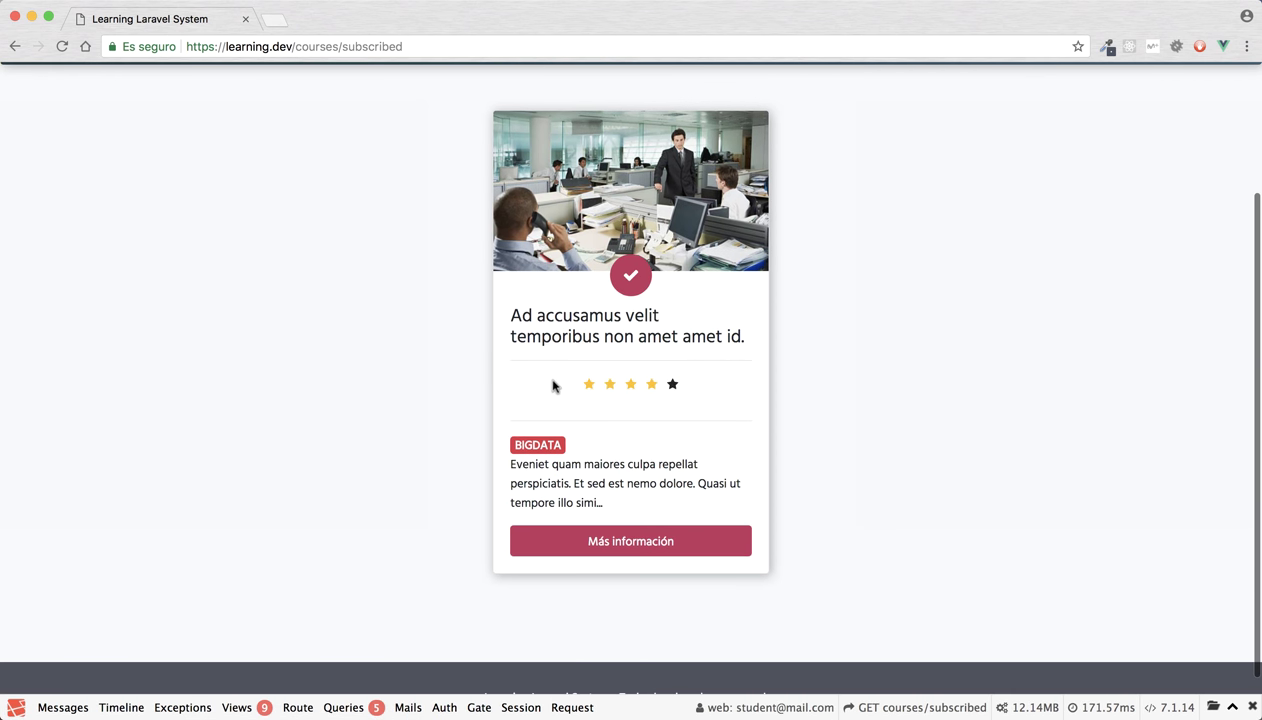
scroll(551, 387, "up", 2)
left_click(920, 86)
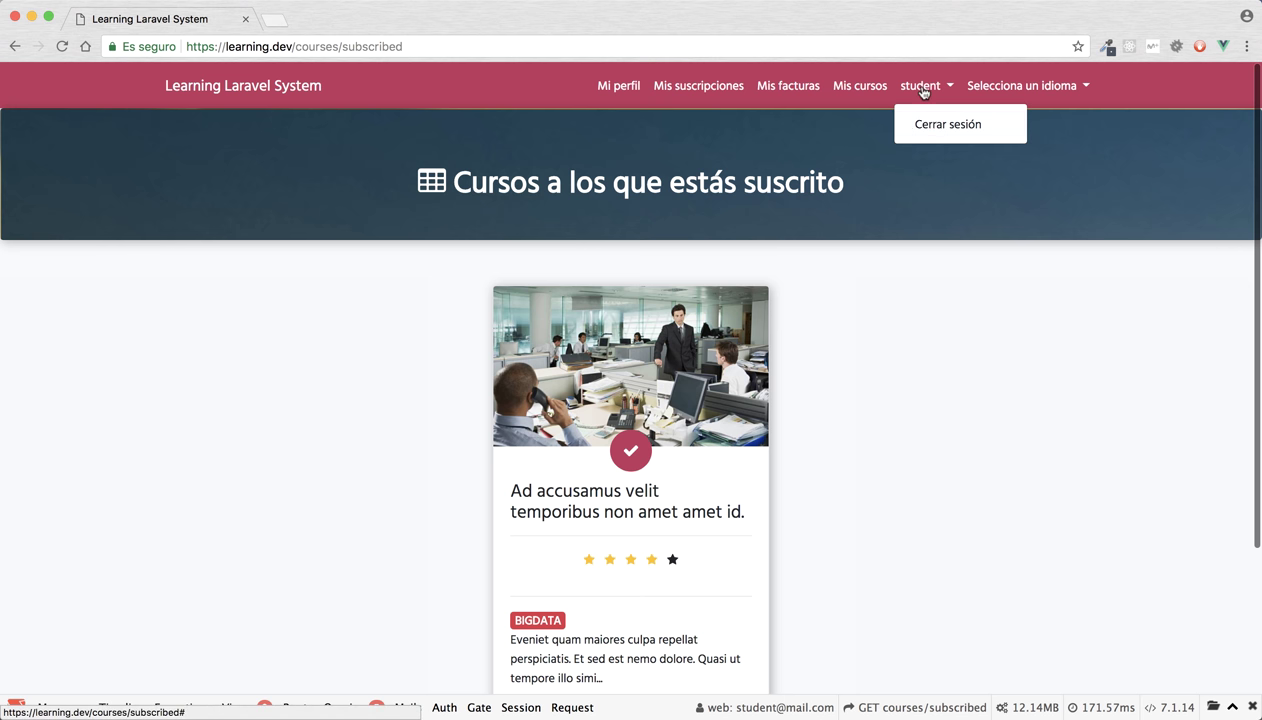
left_click(928, 124)
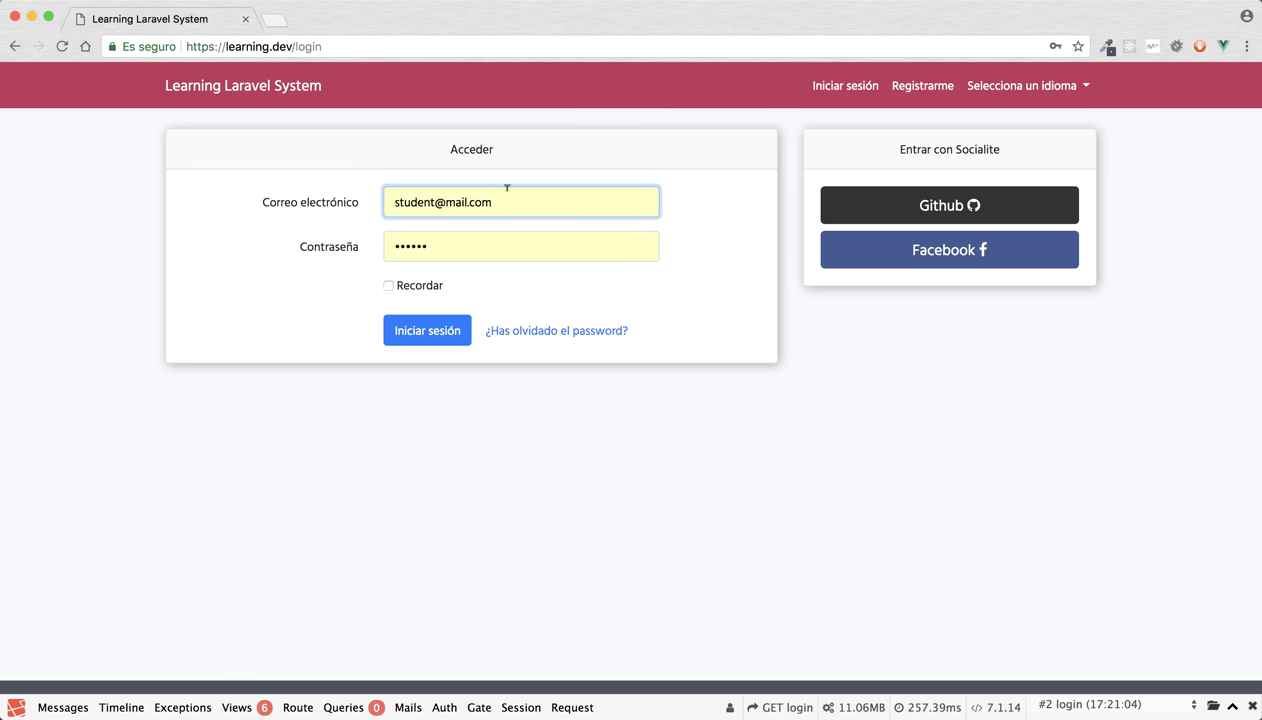
- Sign in with the administrator's saved credentials
left_click(446, 202)
left_click(437, 249)
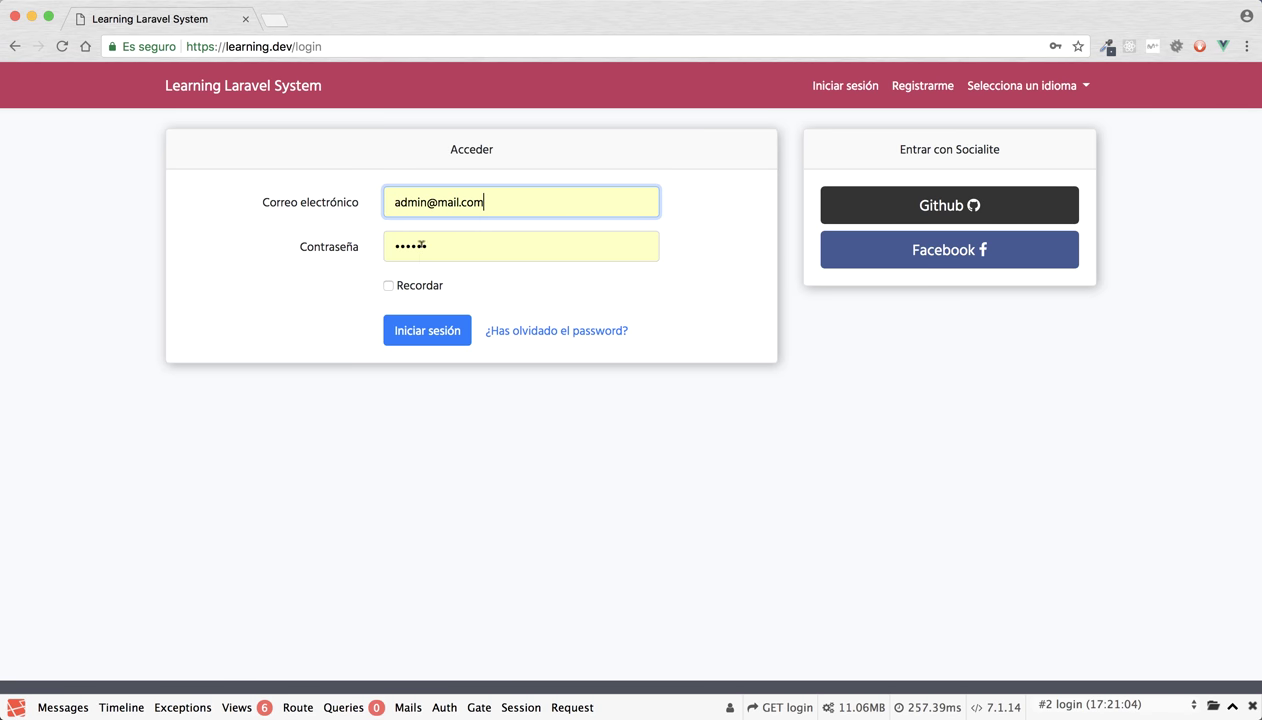
left_click(430, 330)
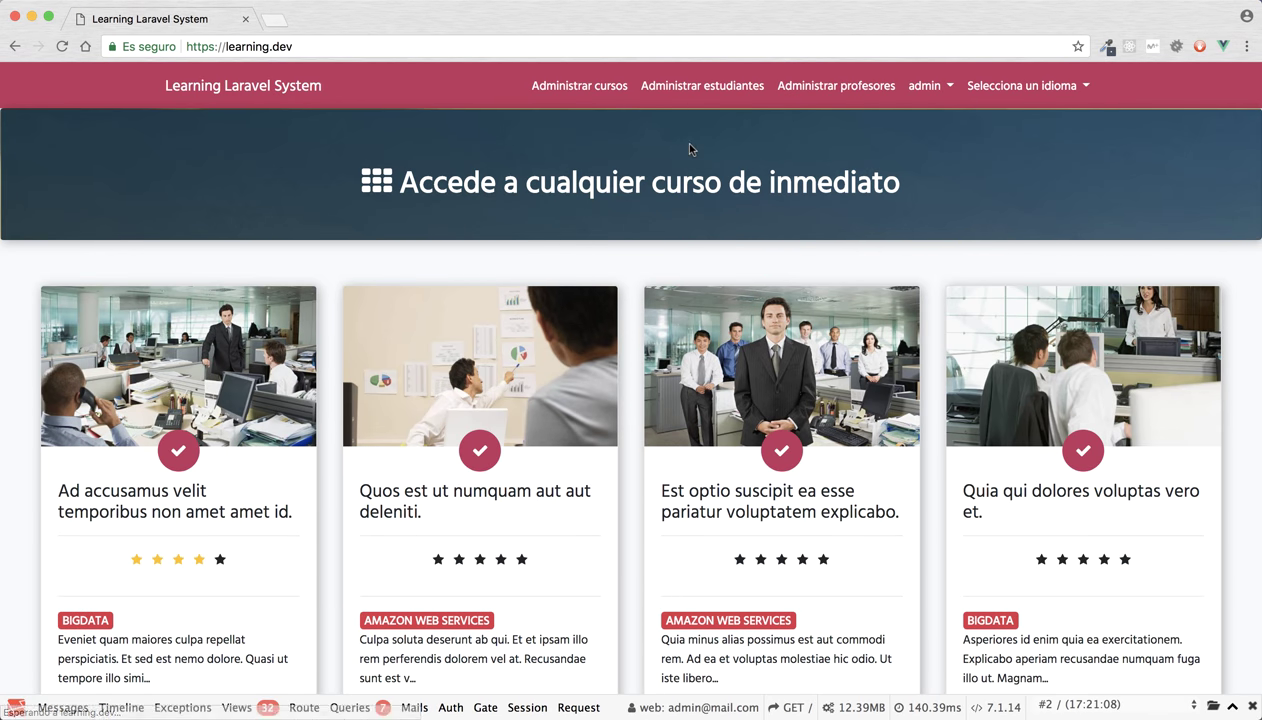
- Open the Administrar cursos table and scroll through the listed courses
left_click(541, 88)
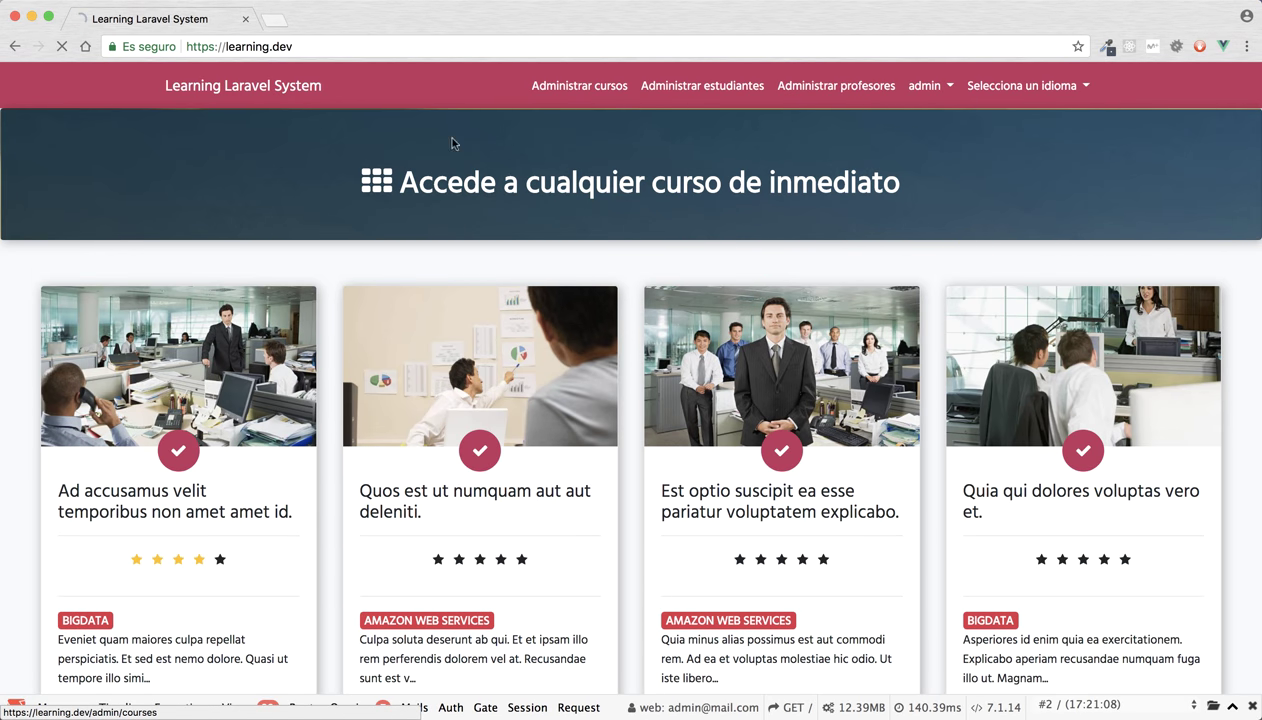
scroll(406, 160, "down", 5)
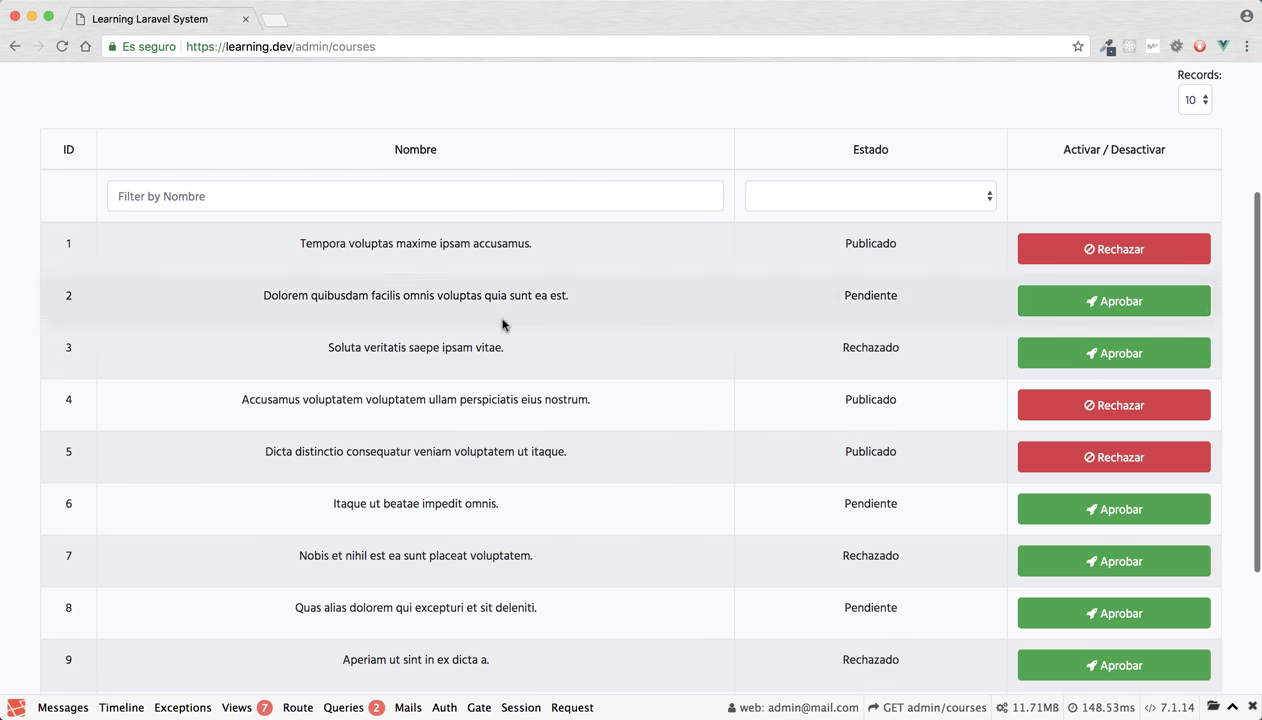
scroll(670, 298, "up", 5)
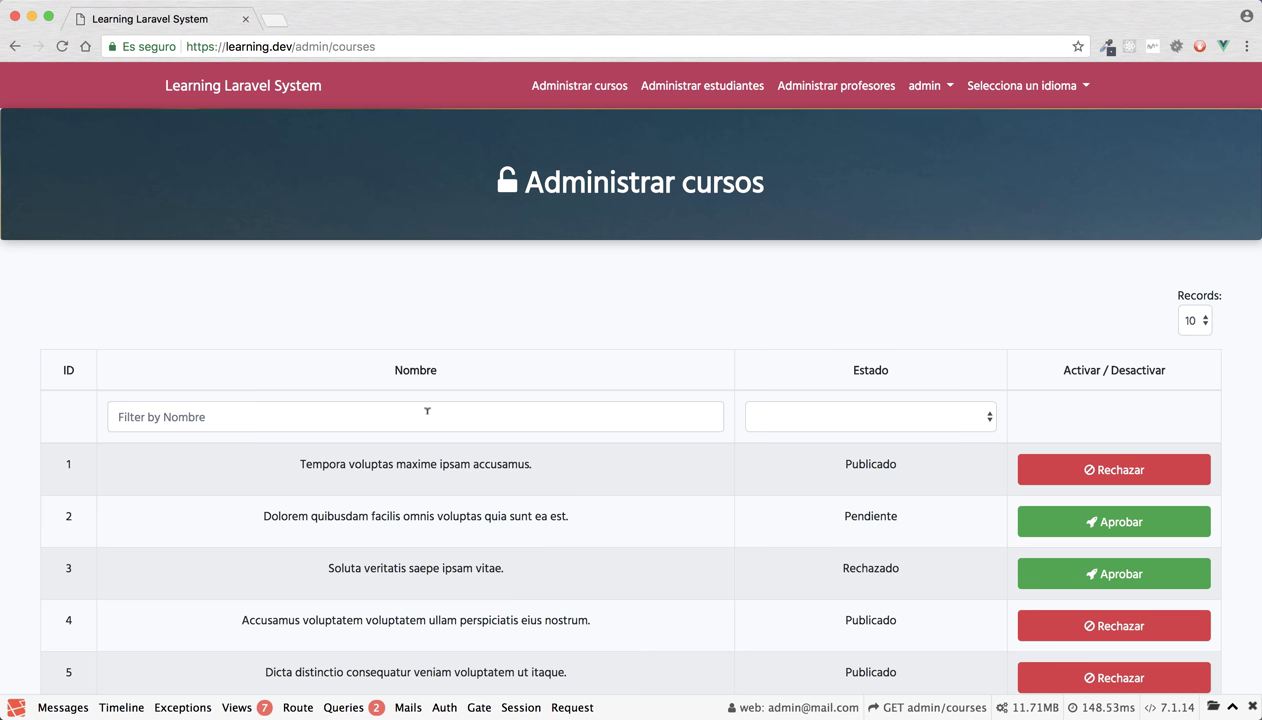
- Show the second page of the admin course list
scroll(424, 395, "down", 2)
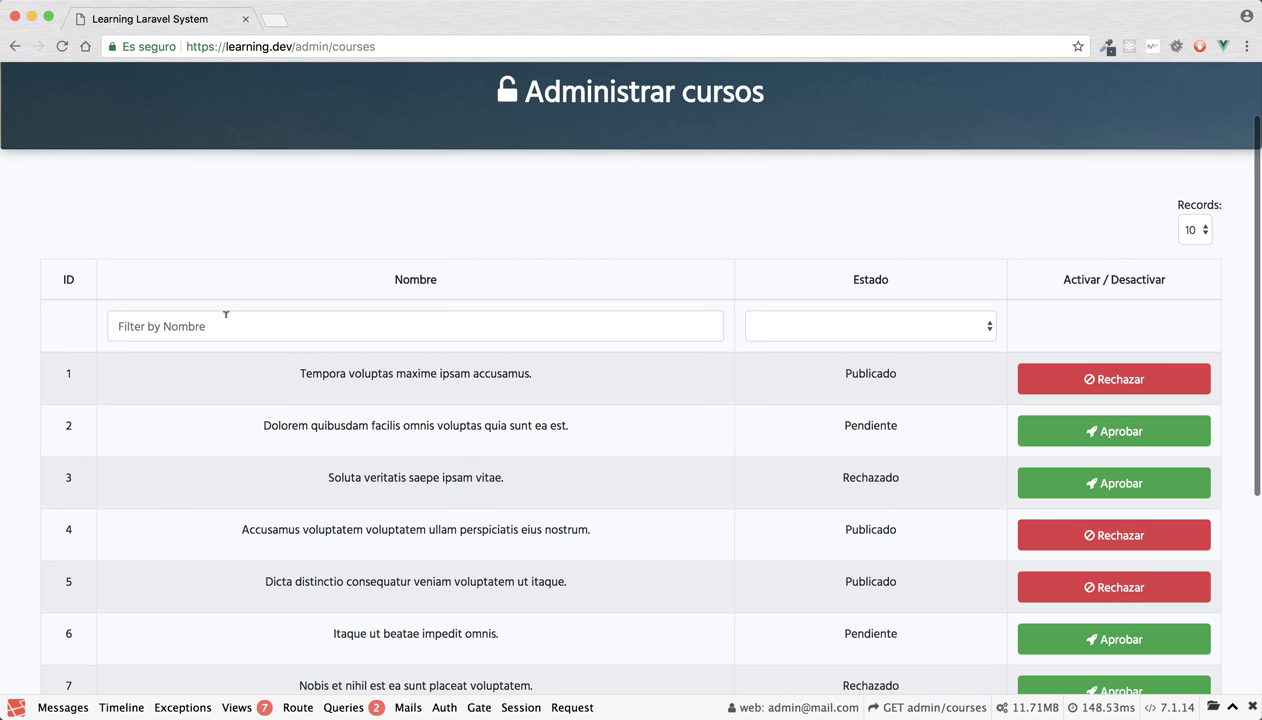
left_click(186, 321)
scroll(555, 408, "down", 5)
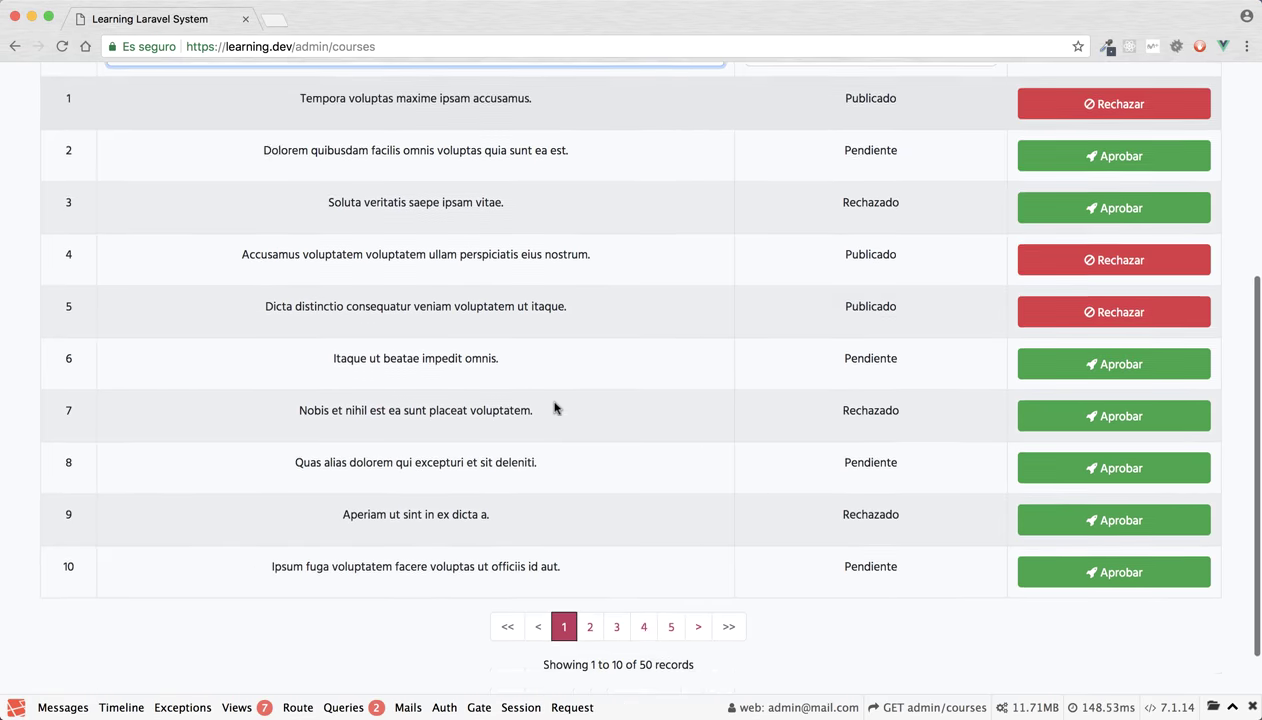
scroll(555, 408, "down", 2)
left_click(590, 553)
scroll(740, 410, "up", 4)
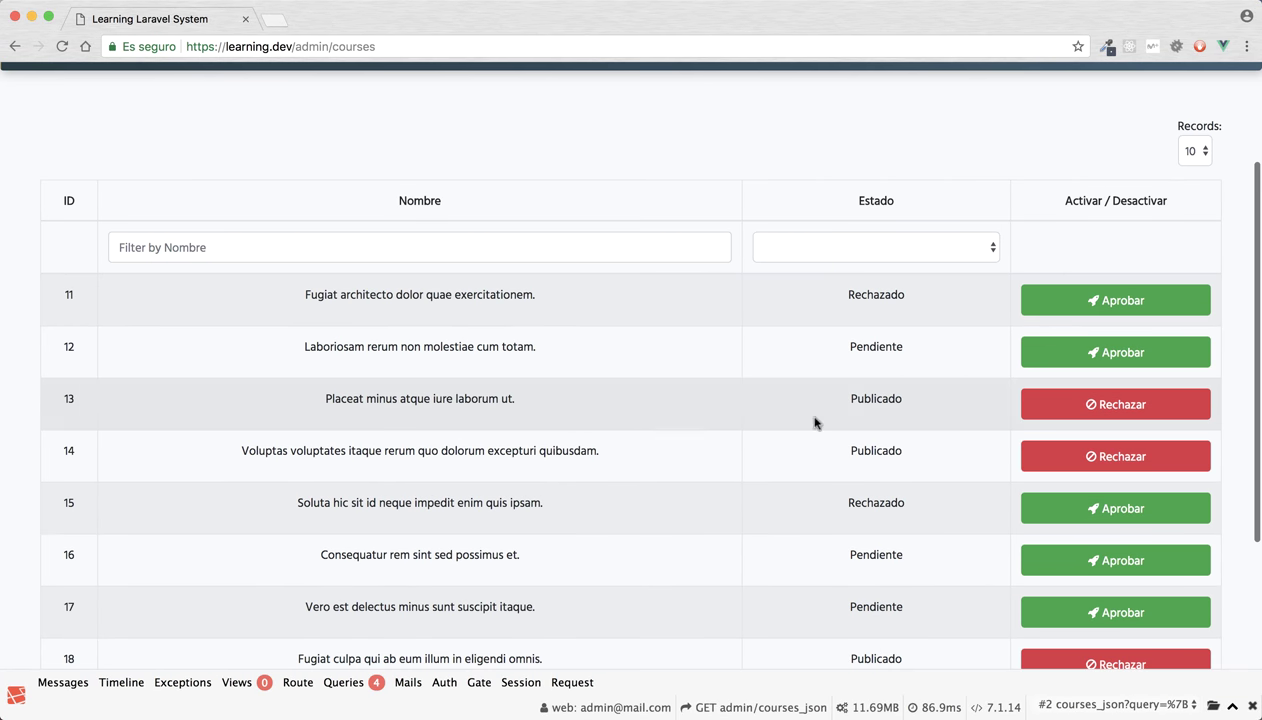
- Filter by Publicado, then Rechazado, and approve course 3
left_click(846, 246)
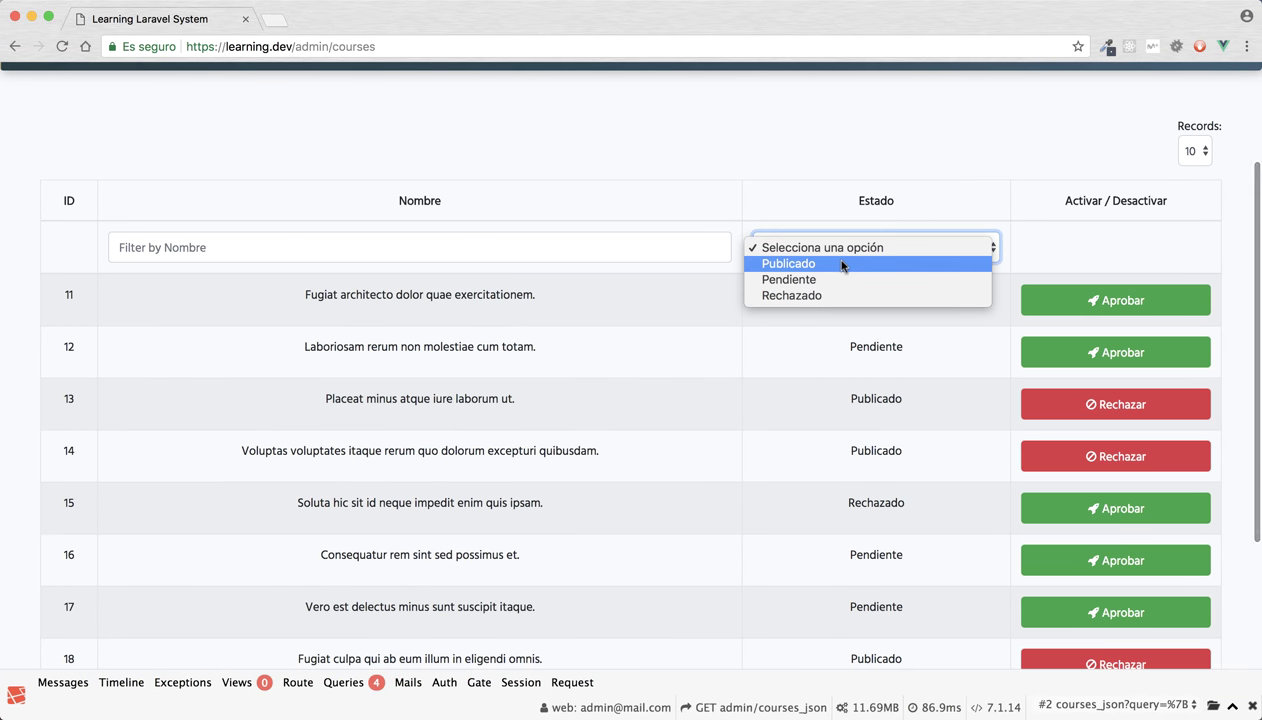
left_click(842, 264)
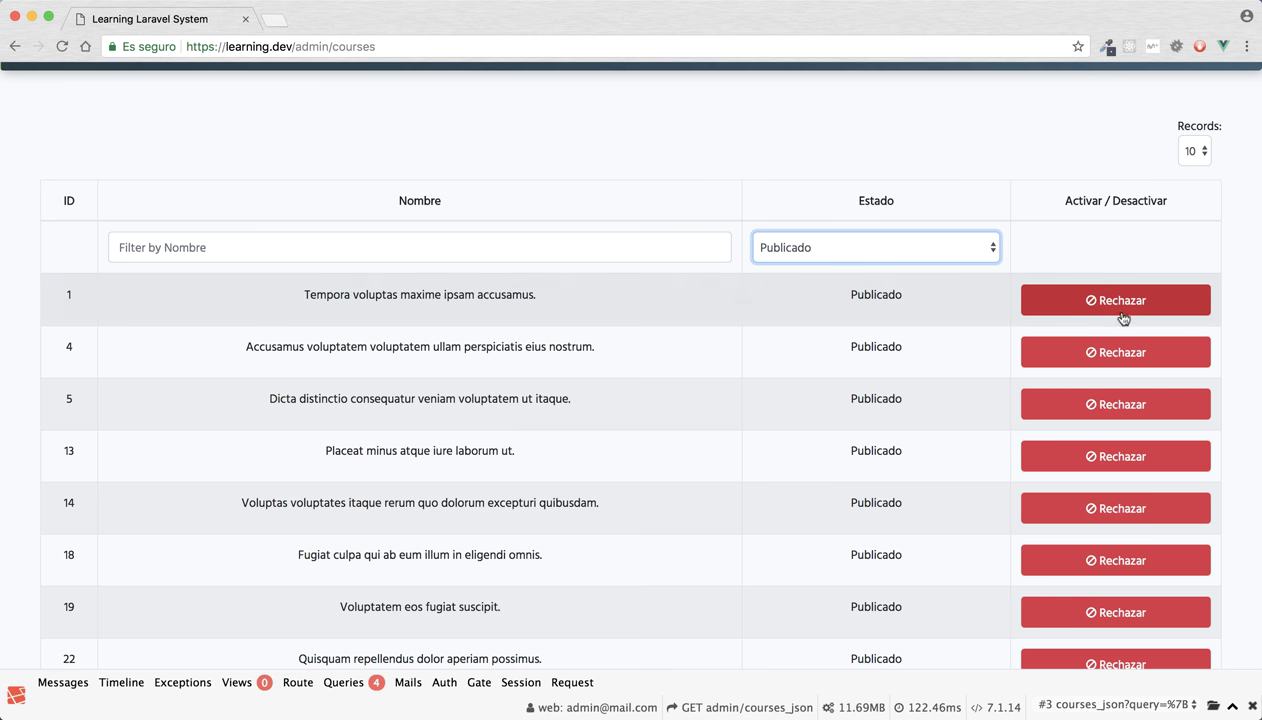
left_click(882, 250)
left_click(865, 279)
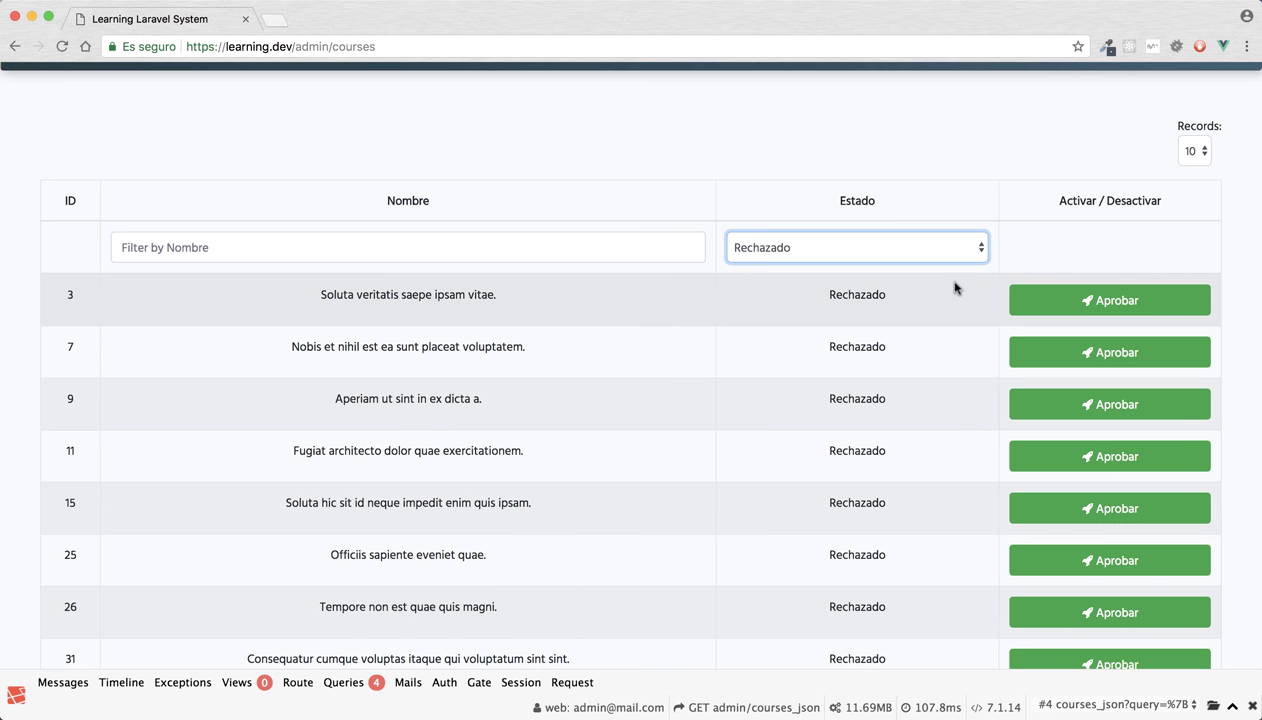
left_click(1060, 301)
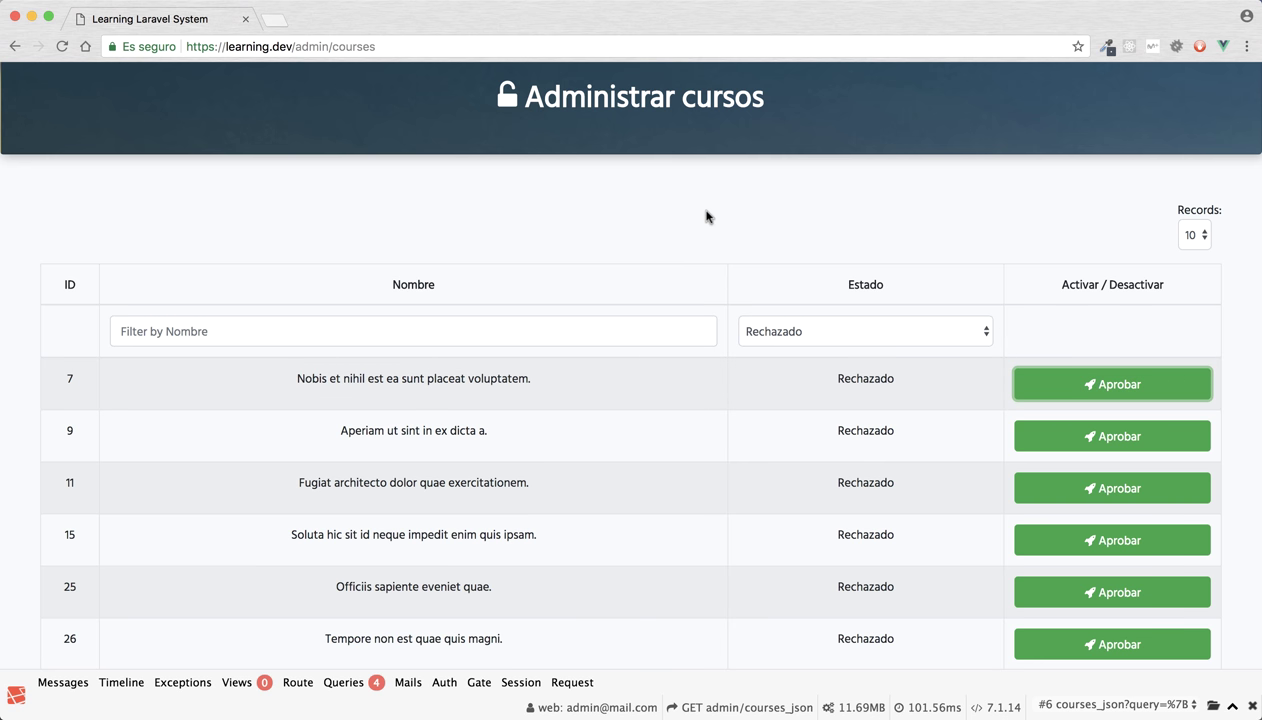
scroll(706, 216, "up", 2)
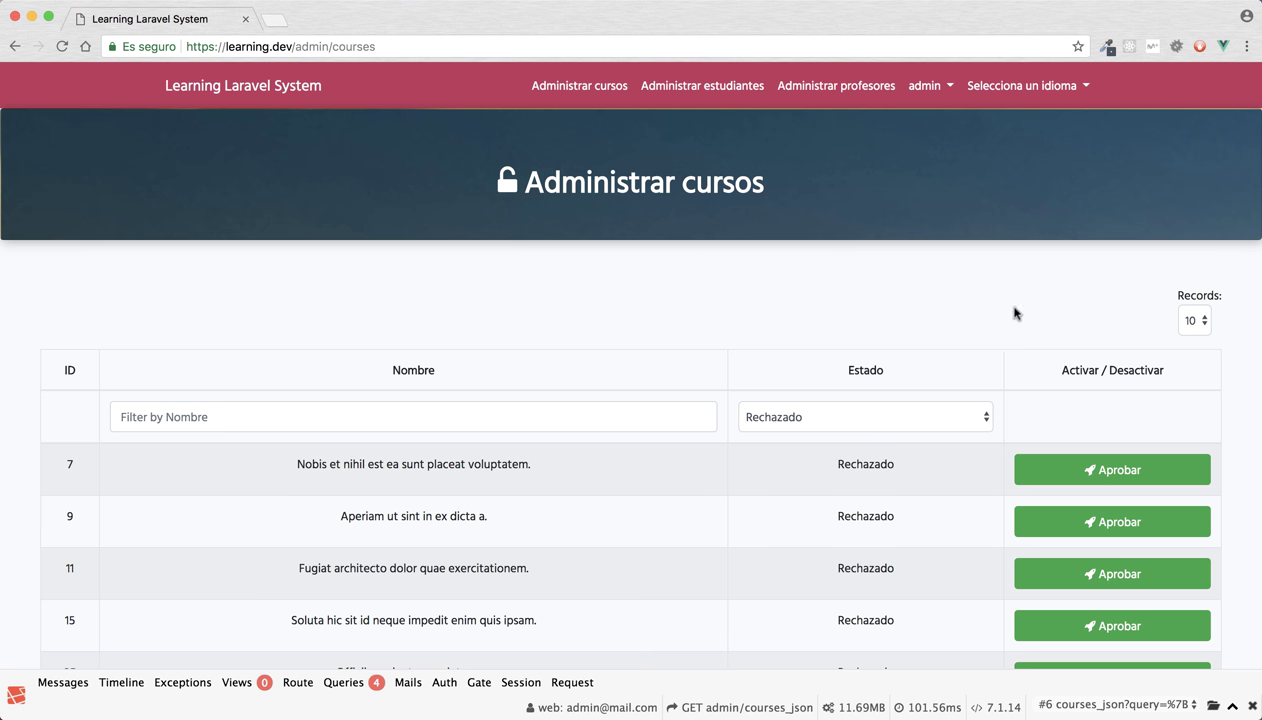
- Log out of the admin account and switch the site to English and back to Spanish
left_click(921, 90)
left_click(929, 125)
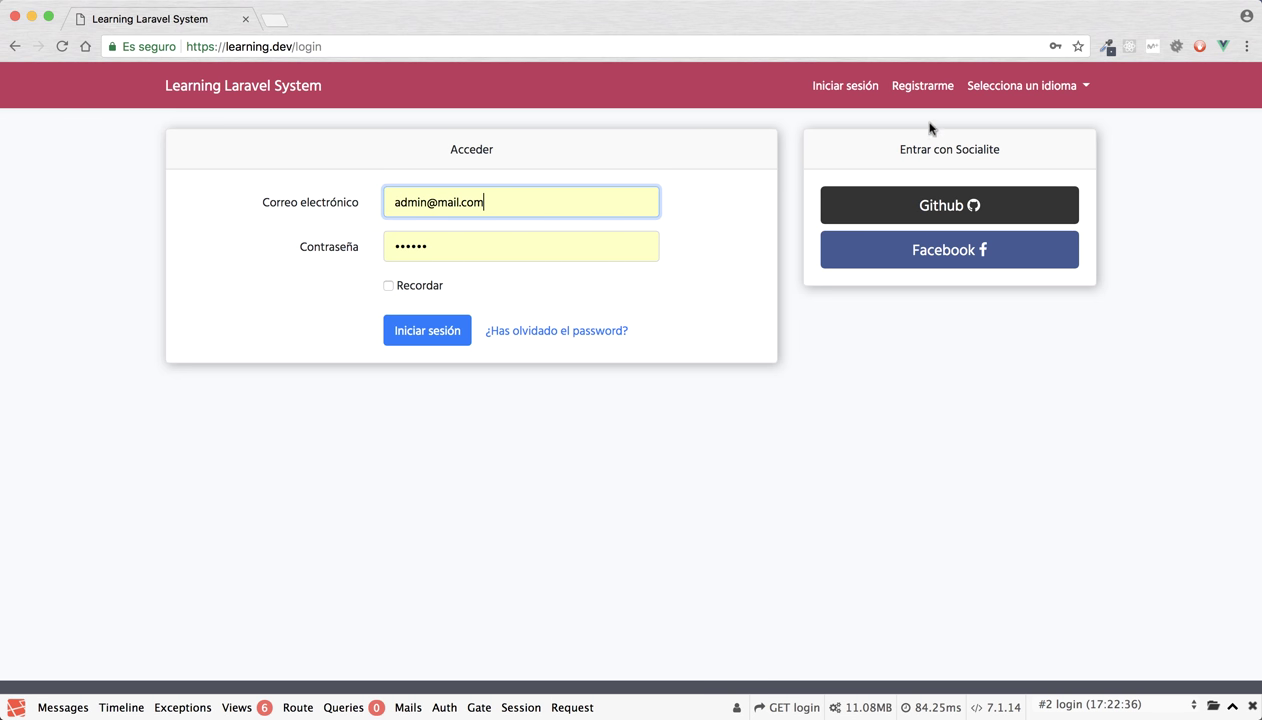
left_click(980, 88)
left_click(1005, 150)
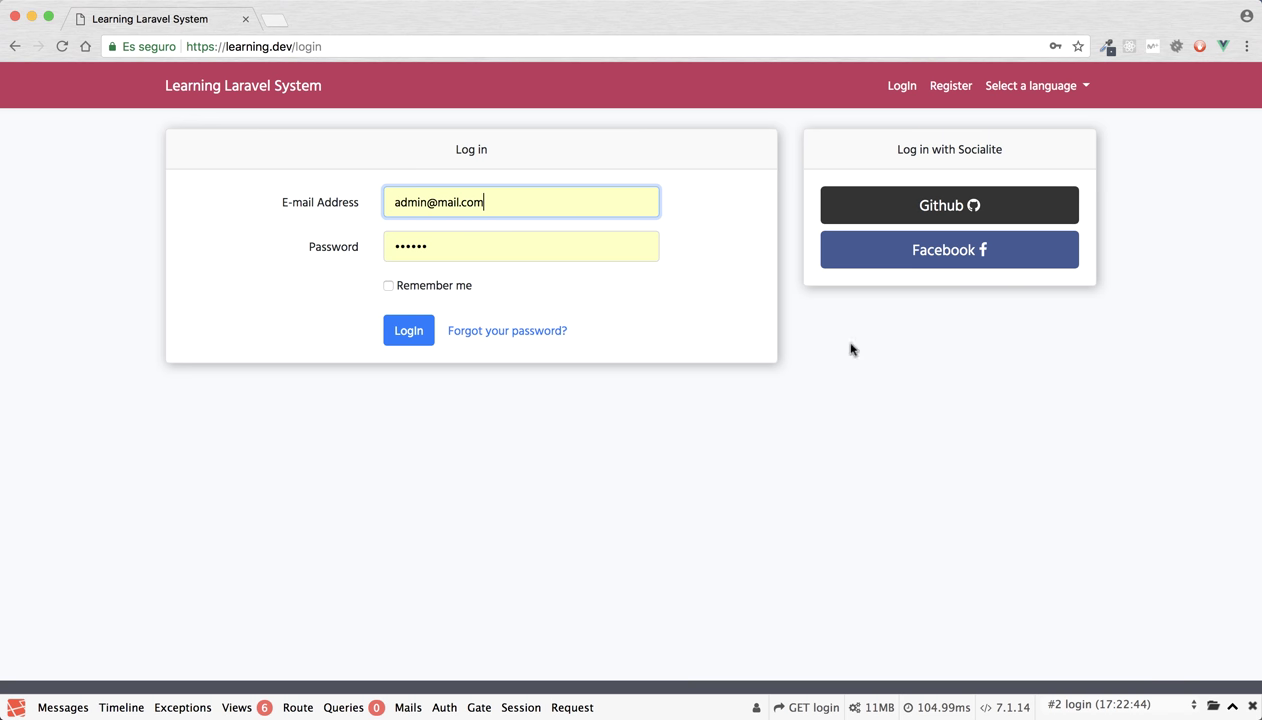
left_click(992, 87)
left_click(1002, 123)
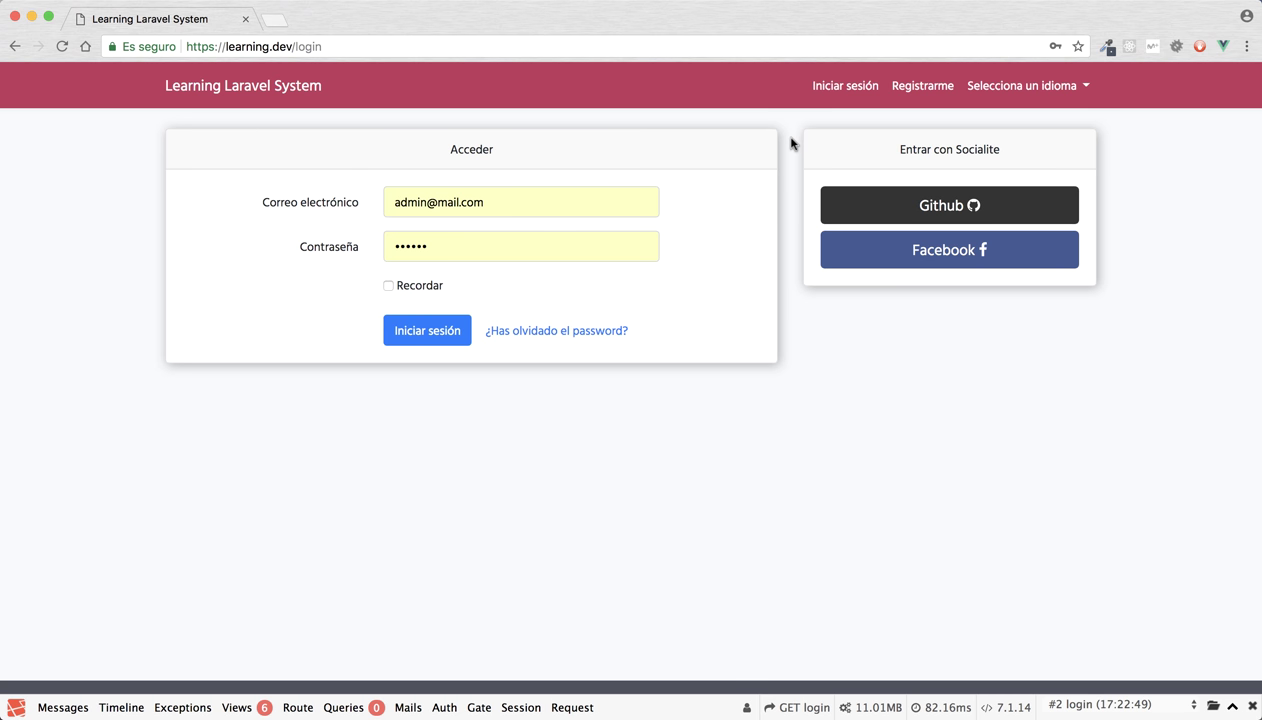
- Sign in with the student's saved login and open Mi perfil
triple_click(790, 148)
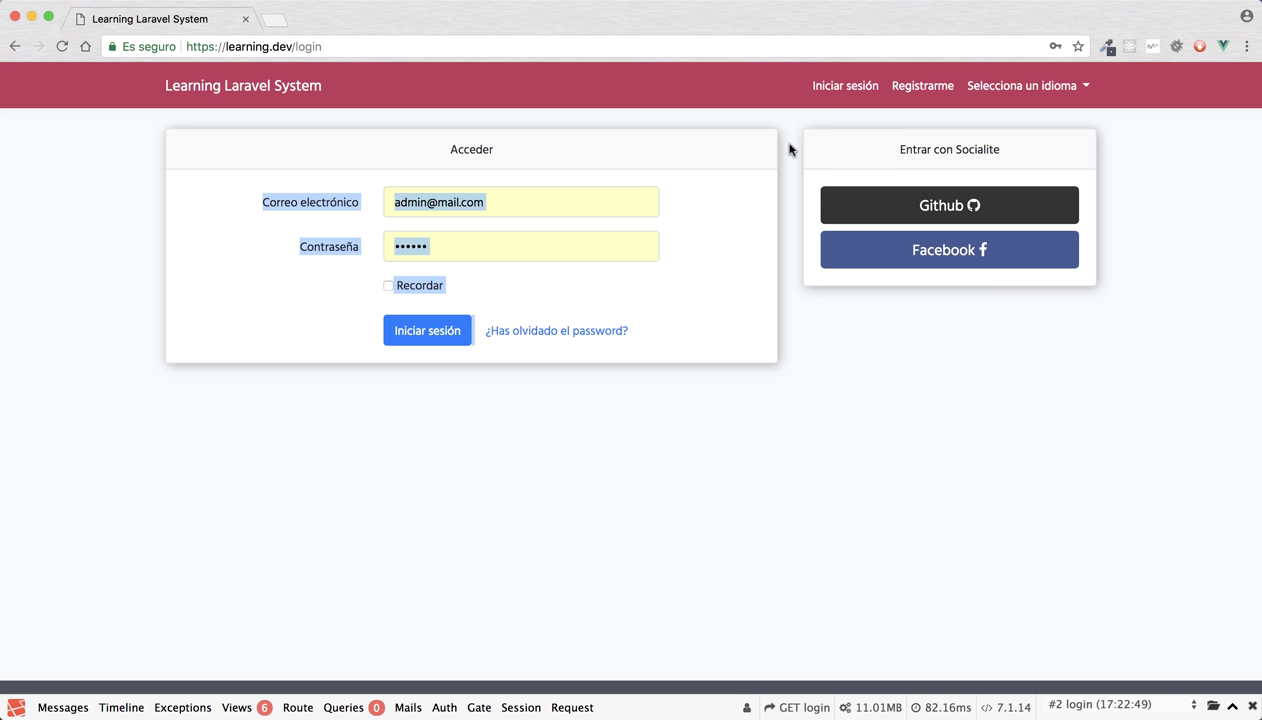
left_click(790, 148)
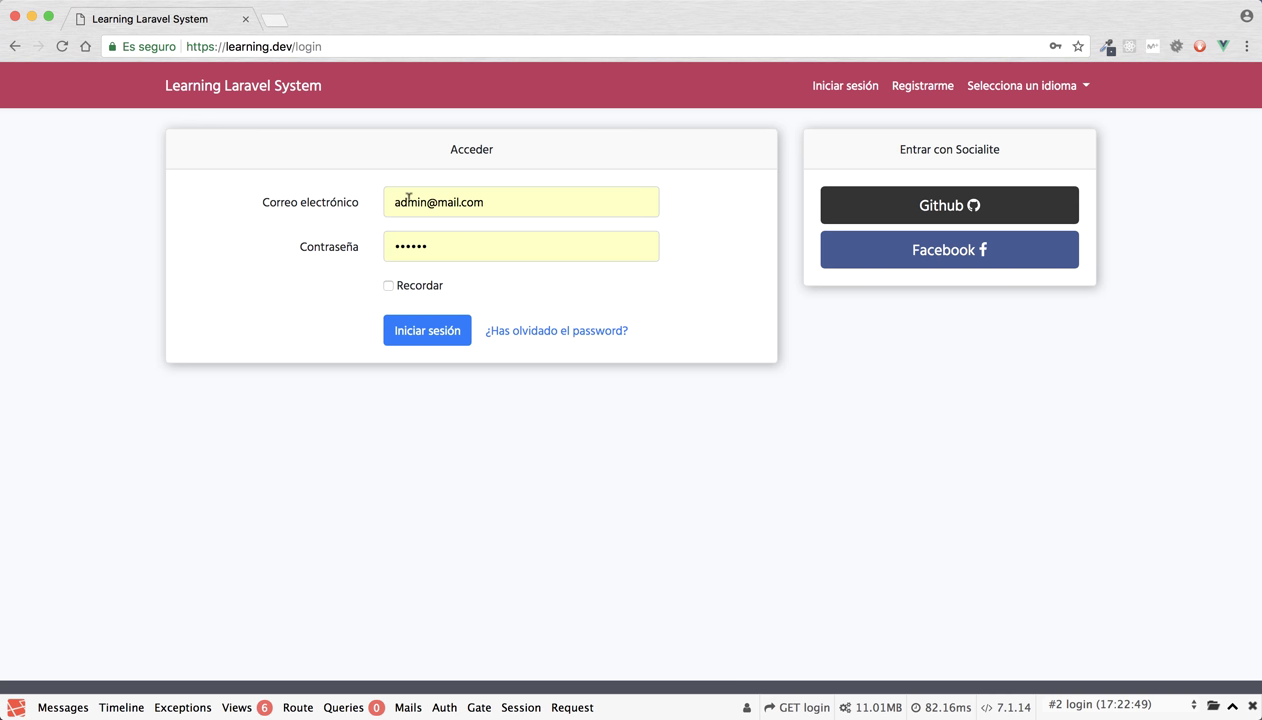
left_click_drag(485, 201, 405, 198)
left_click(407, 251)
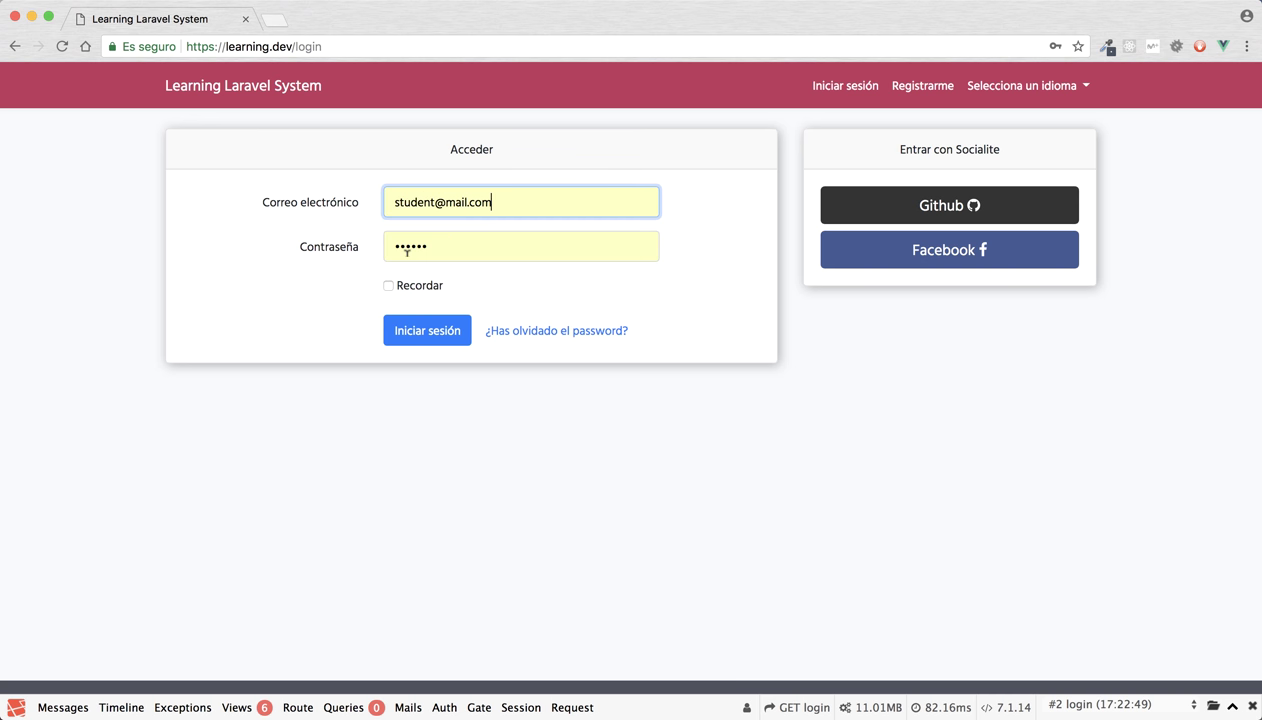
left_click(420, 332)
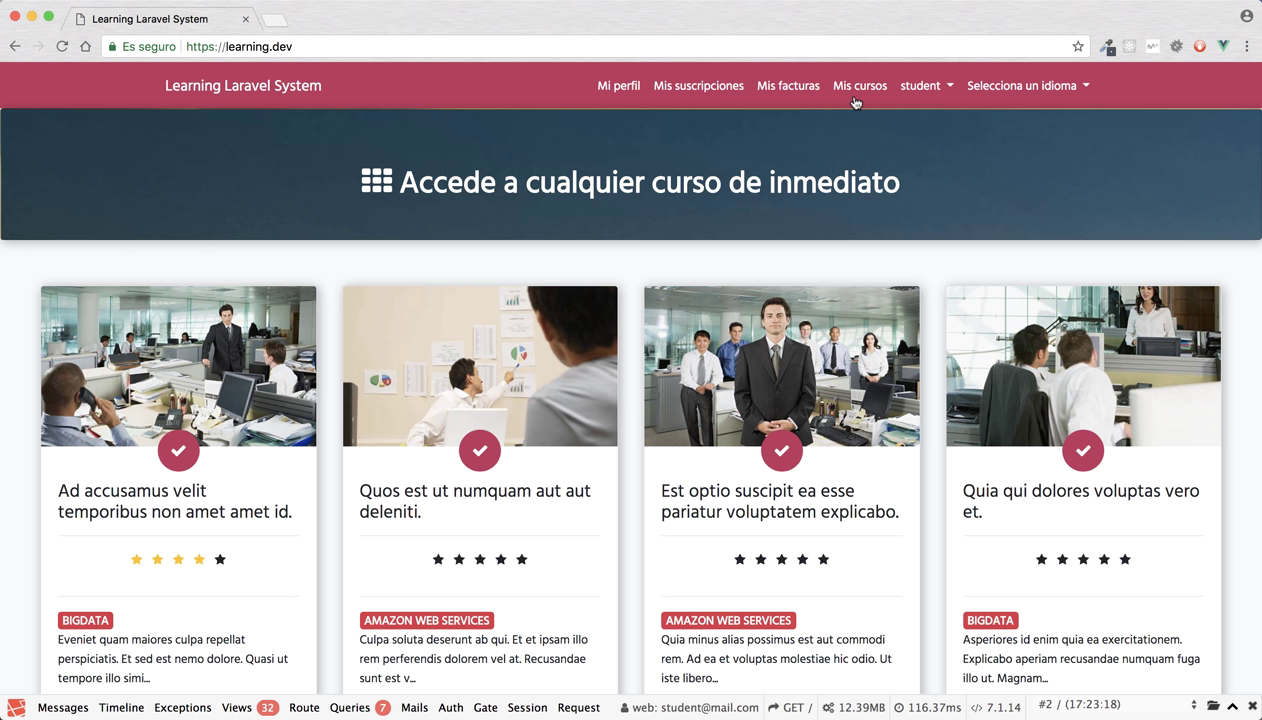
left_click(611, 89)
scroll(338, 208, "down", 2)
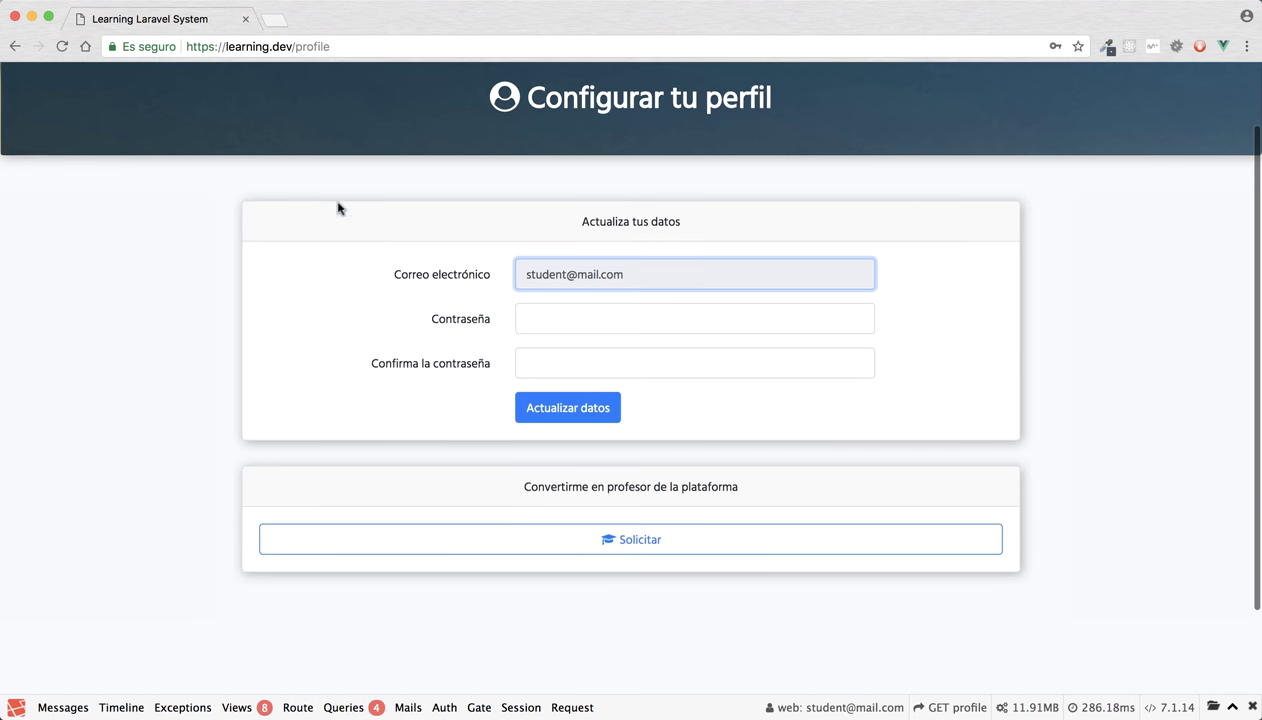
left_click(542, 302)
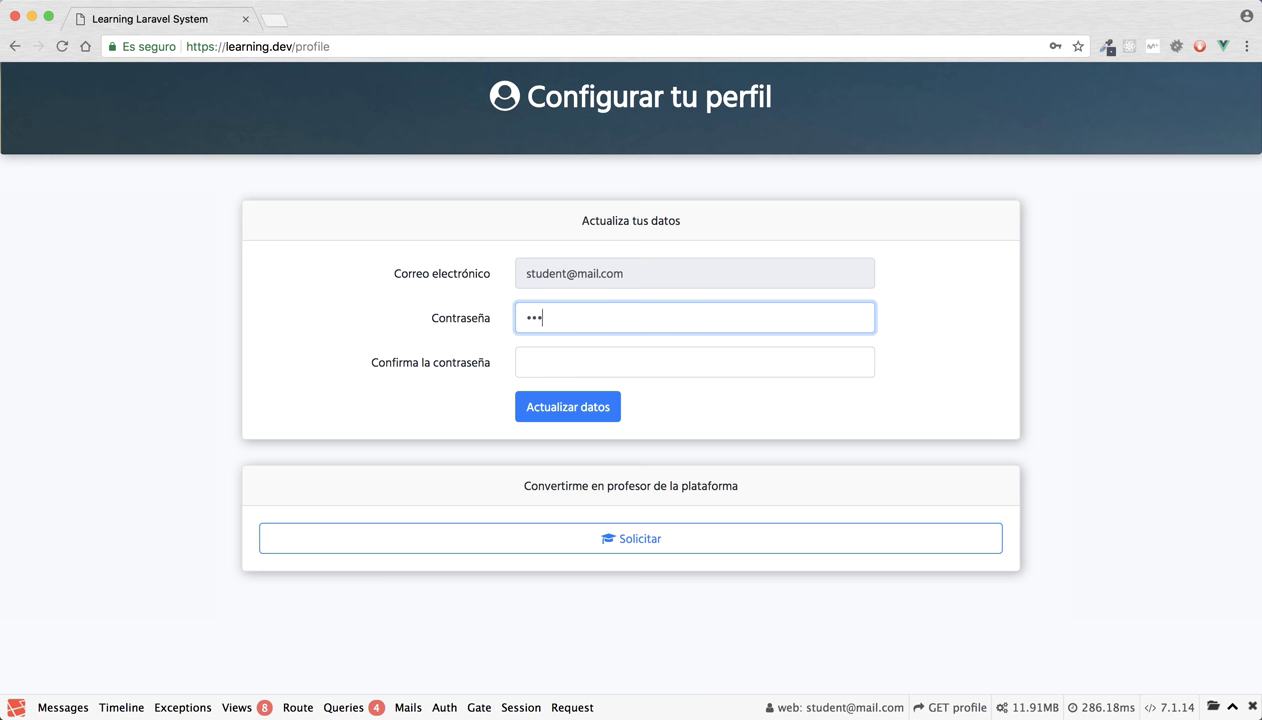
left_click(530, 362)
type("1")
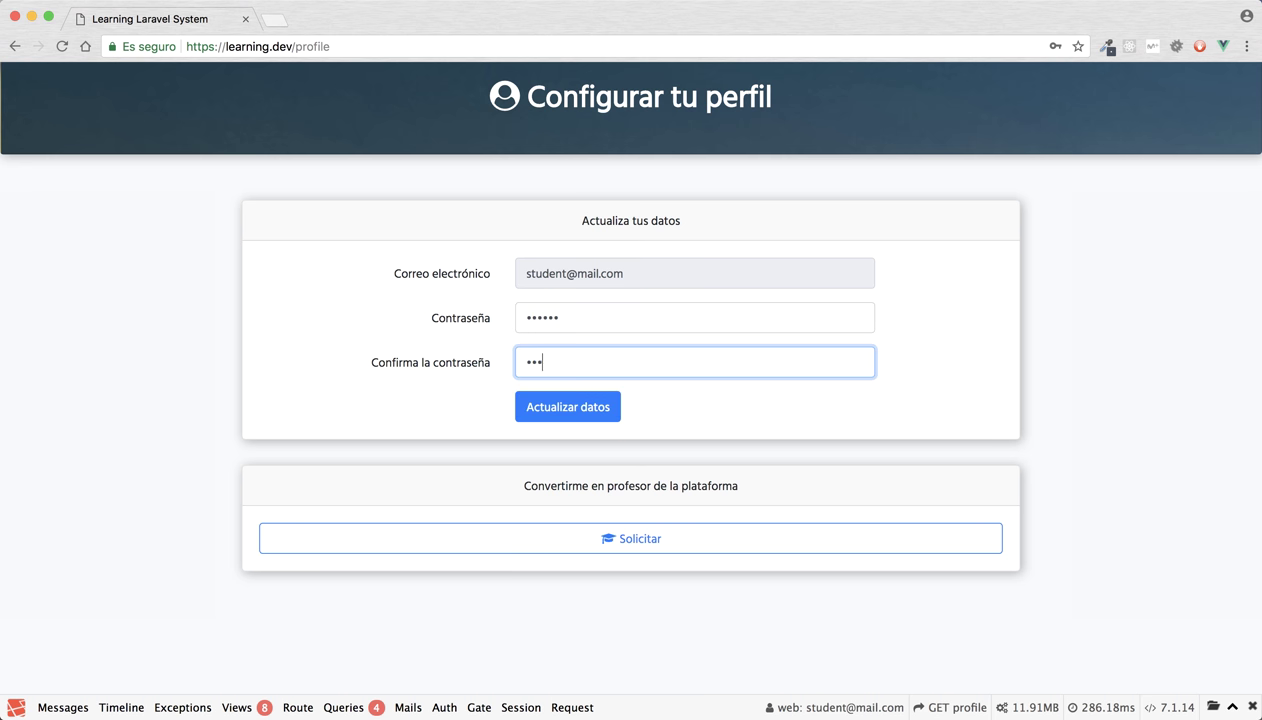
left_click(568, 408)
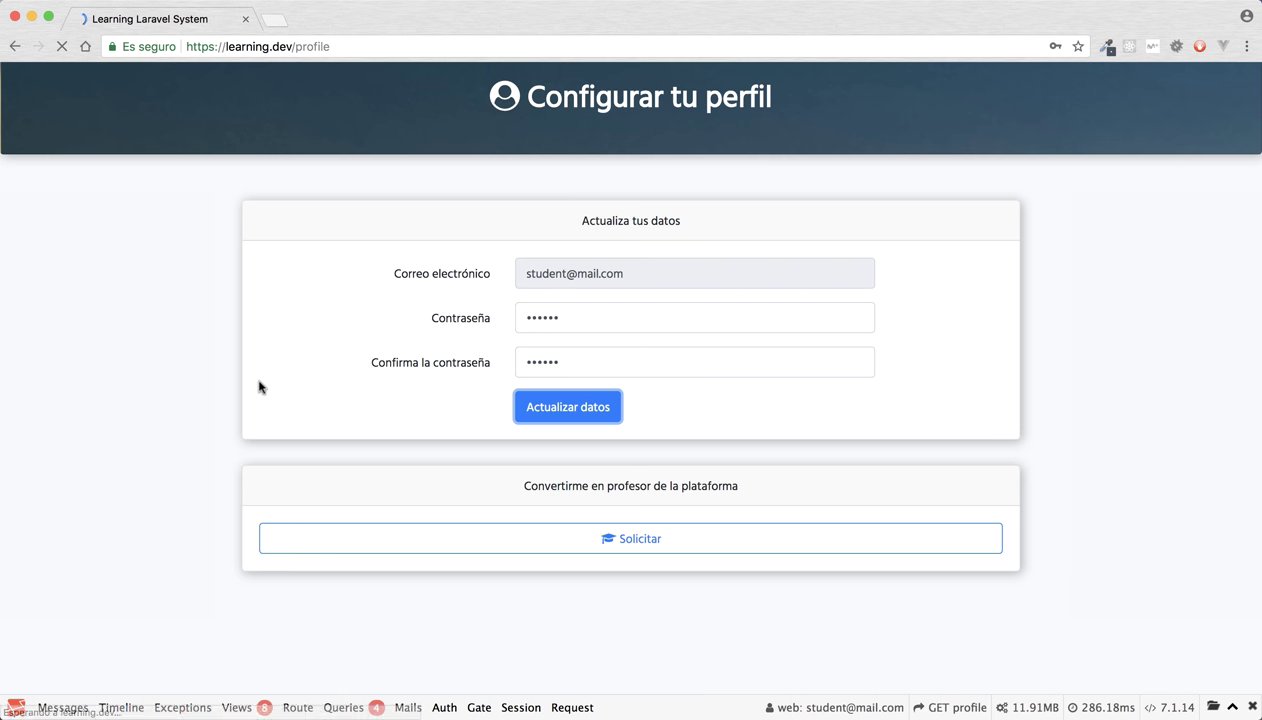
- Review the password-rule error and the become-an-instructor section below it
left_click_drag(543, 441, 507, 436)
left_click(499, 436)
left_click(611, 441)
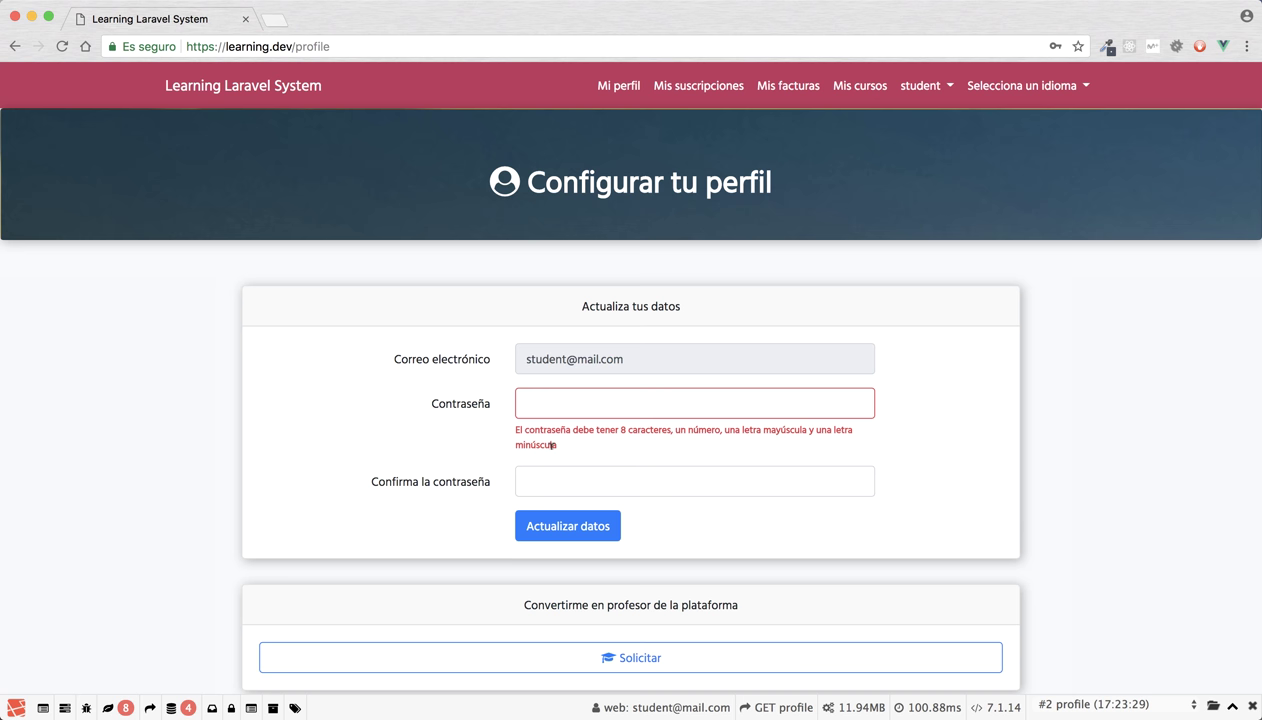
scroll(422, 454, "down", 1)
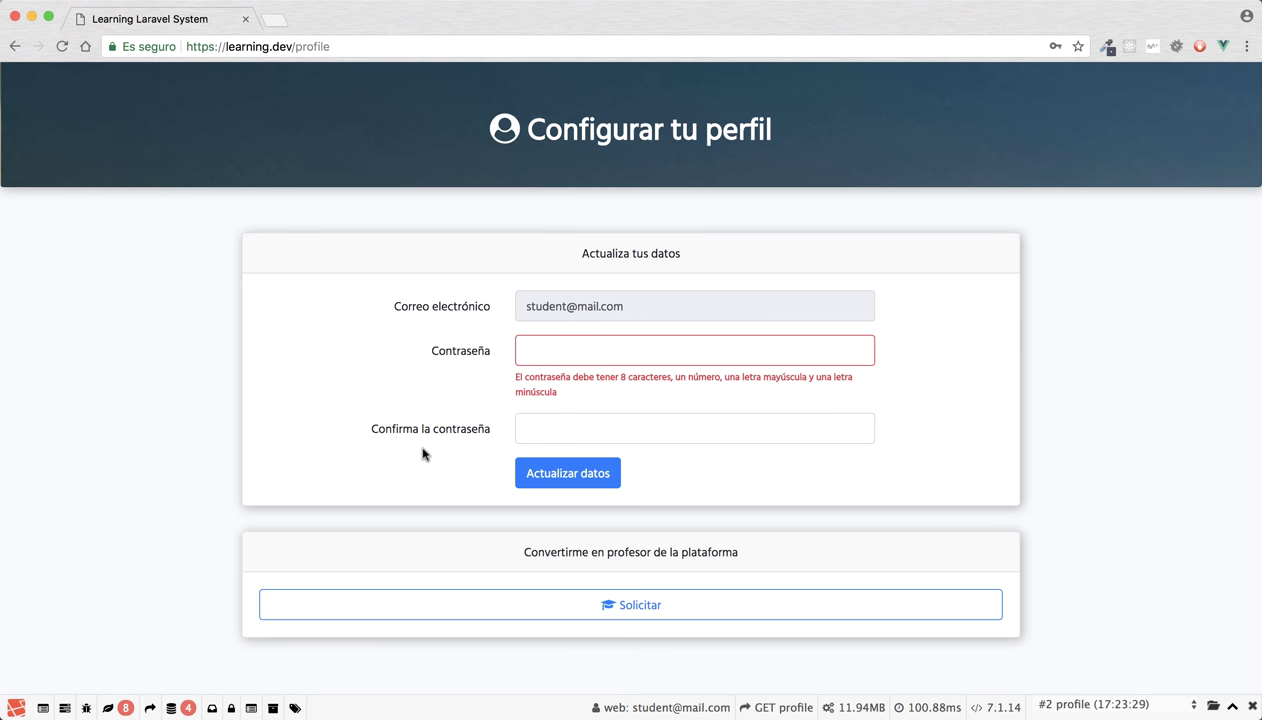
left_click_drag(756, 406, 490, 377)
left_click(421, 376)
scroll(422, 375, "down", 3)
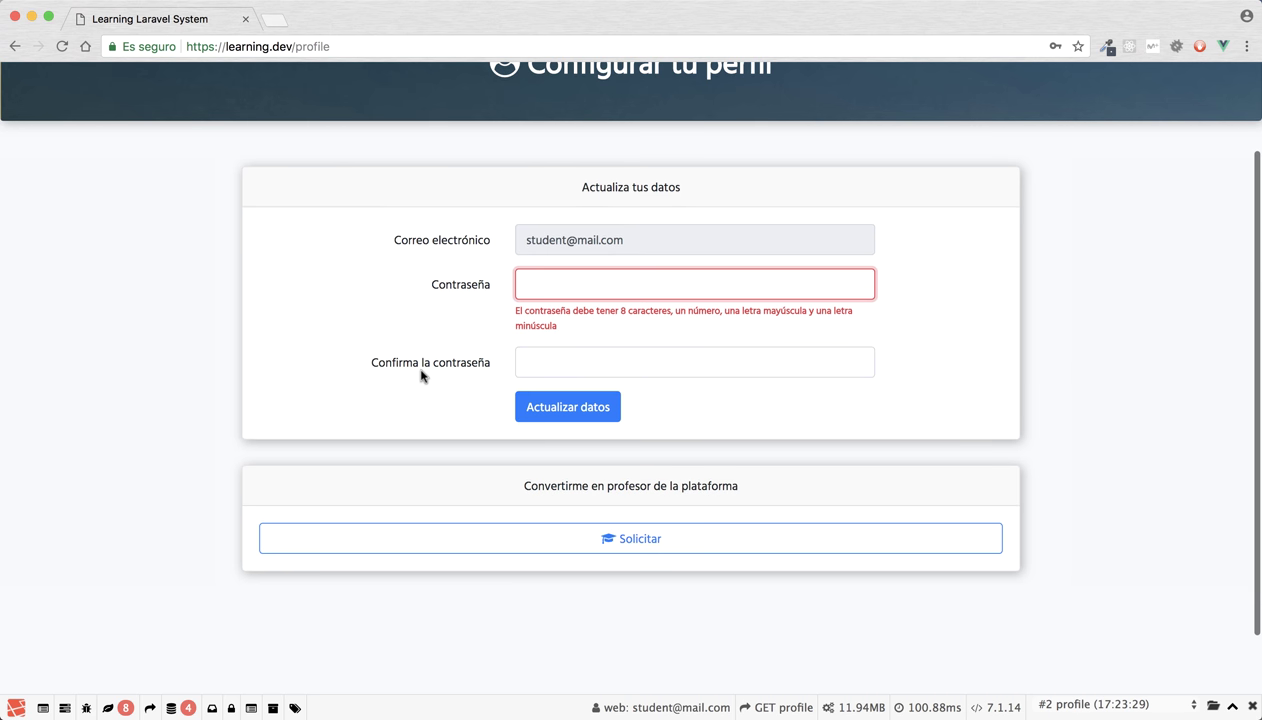
left_click_drag(529, 383, 758, 398)
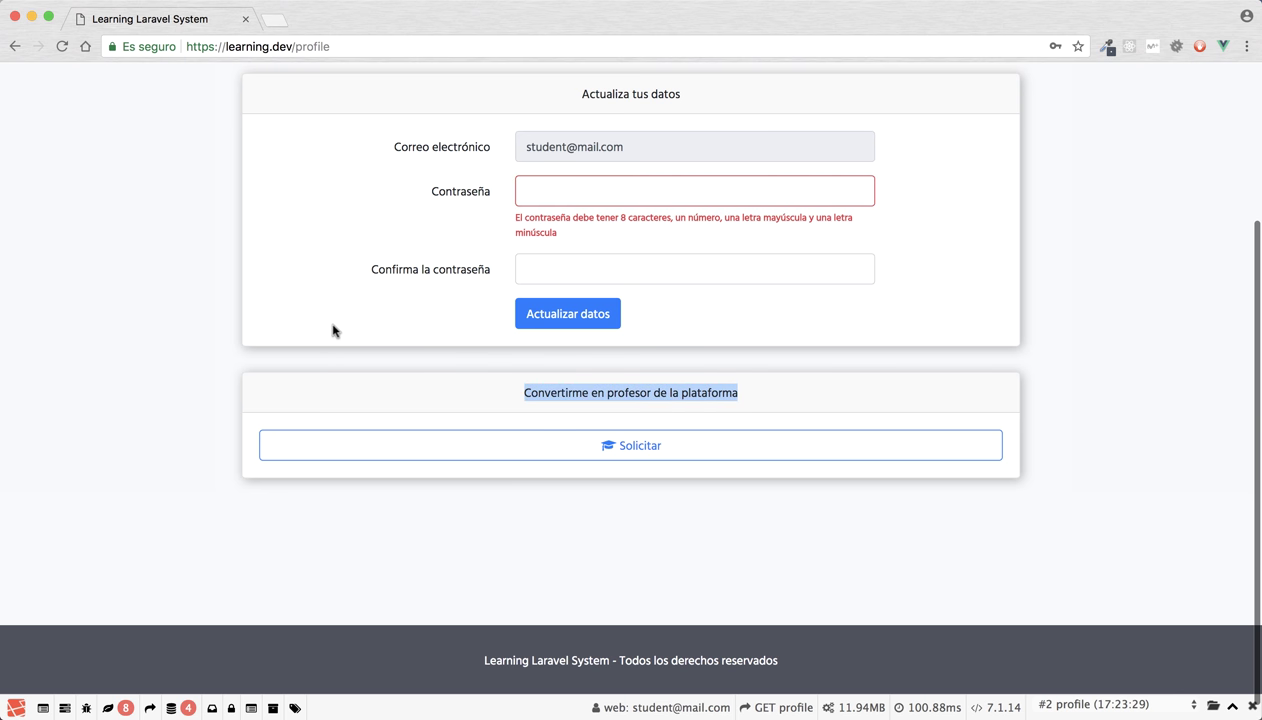
scroll(327, 332, "up", 2)
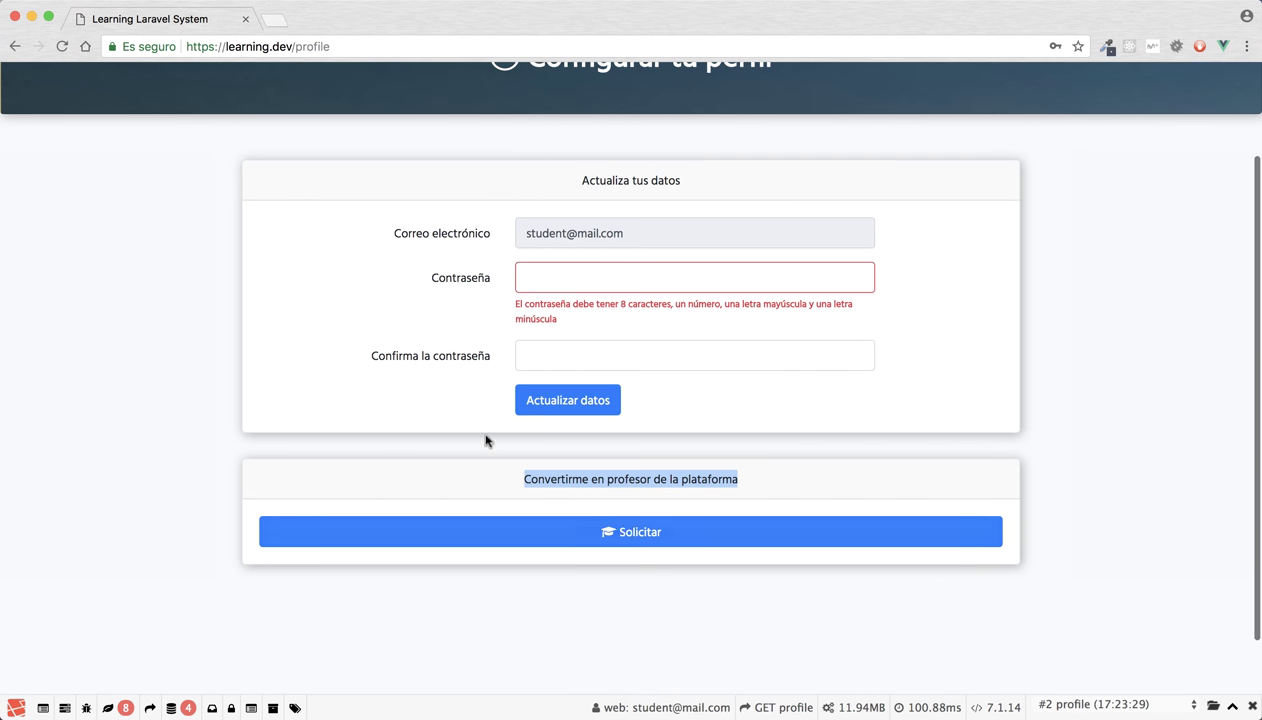
scroll(563, 597, "up", 3)
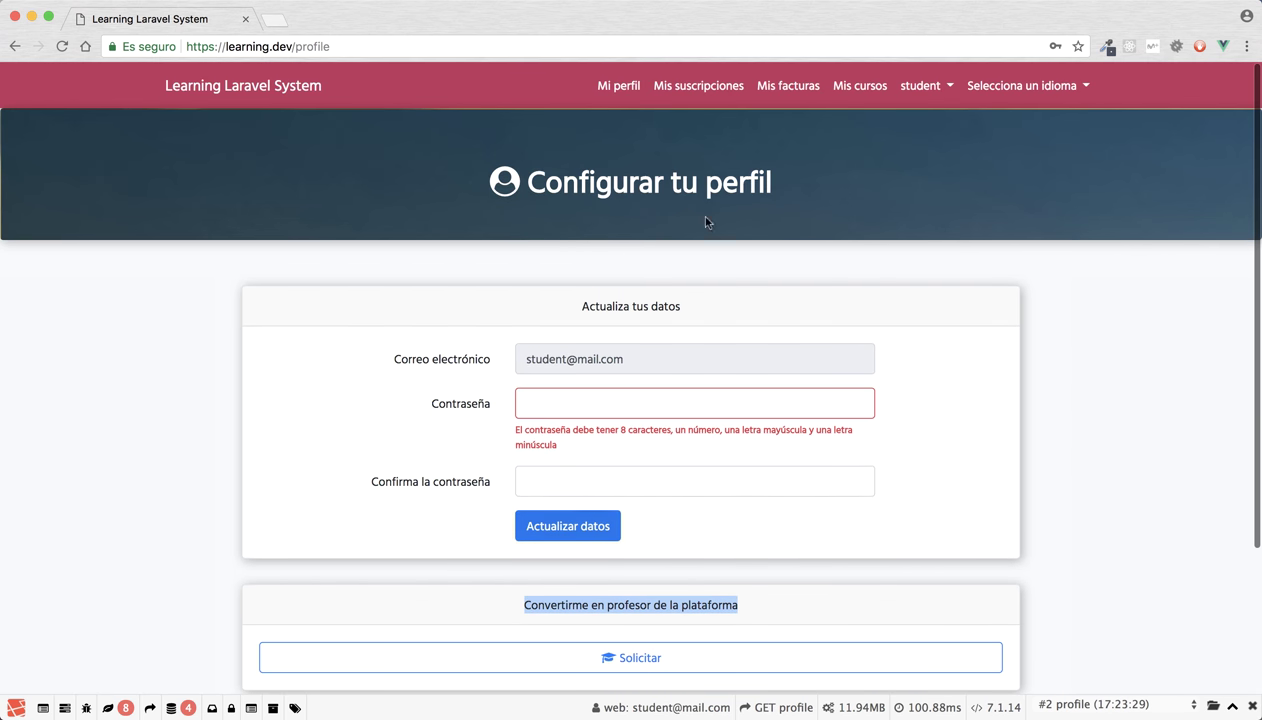
- Request instructor status and start a new course from the taught-courses page
left_click(628, 657)
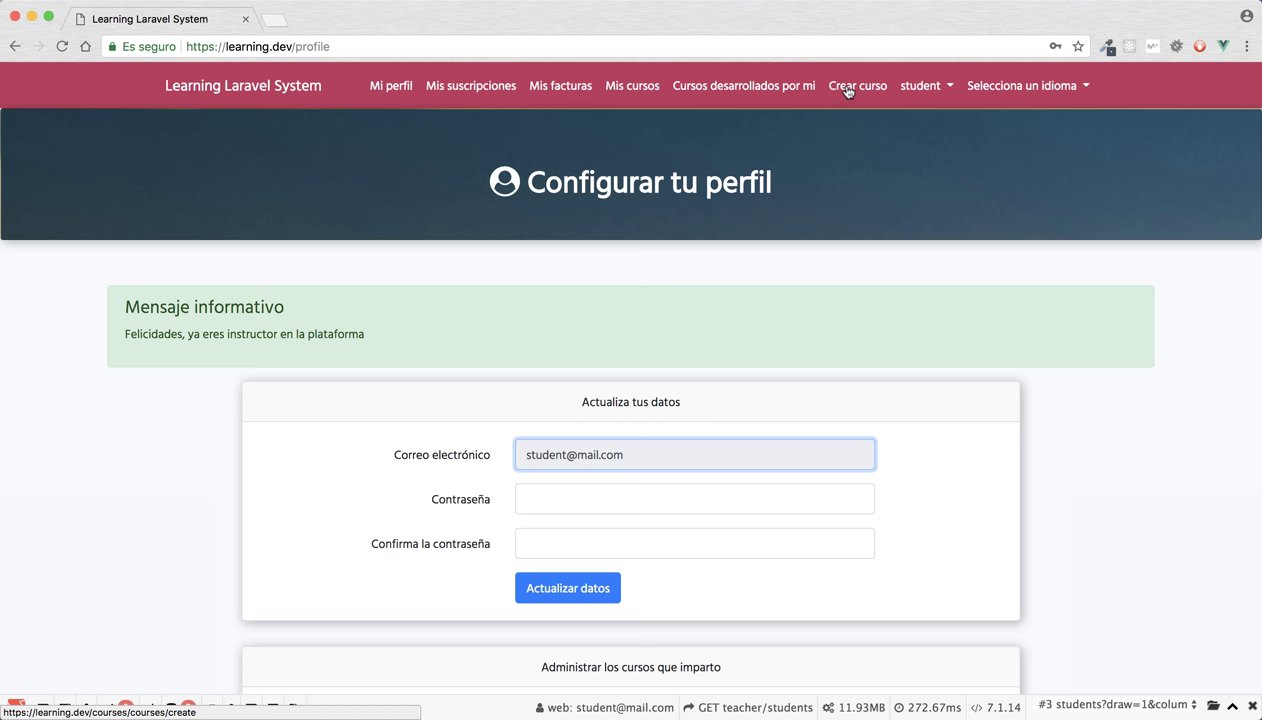
left_click(767, 90)
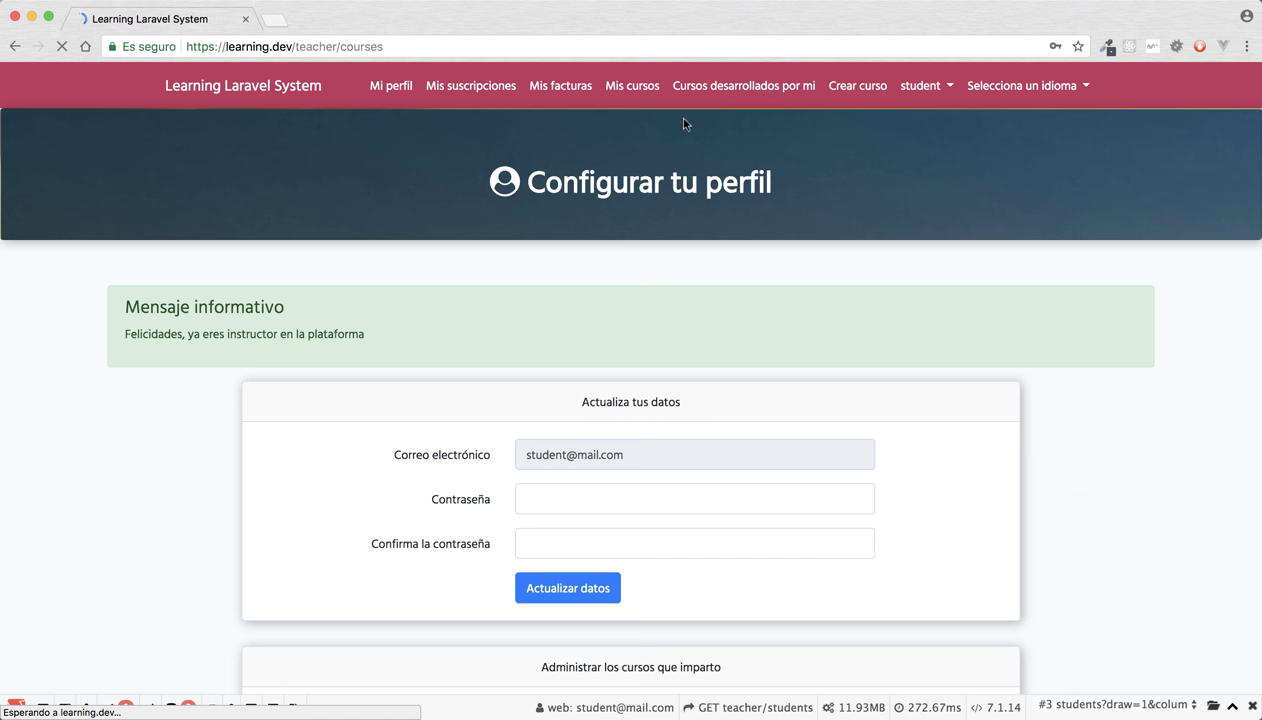
left_click(621, 334)
- Keep AMAZON WEB SERVICES as the category and submit the form mostly empty
scroll(364, 296, "down", 2)
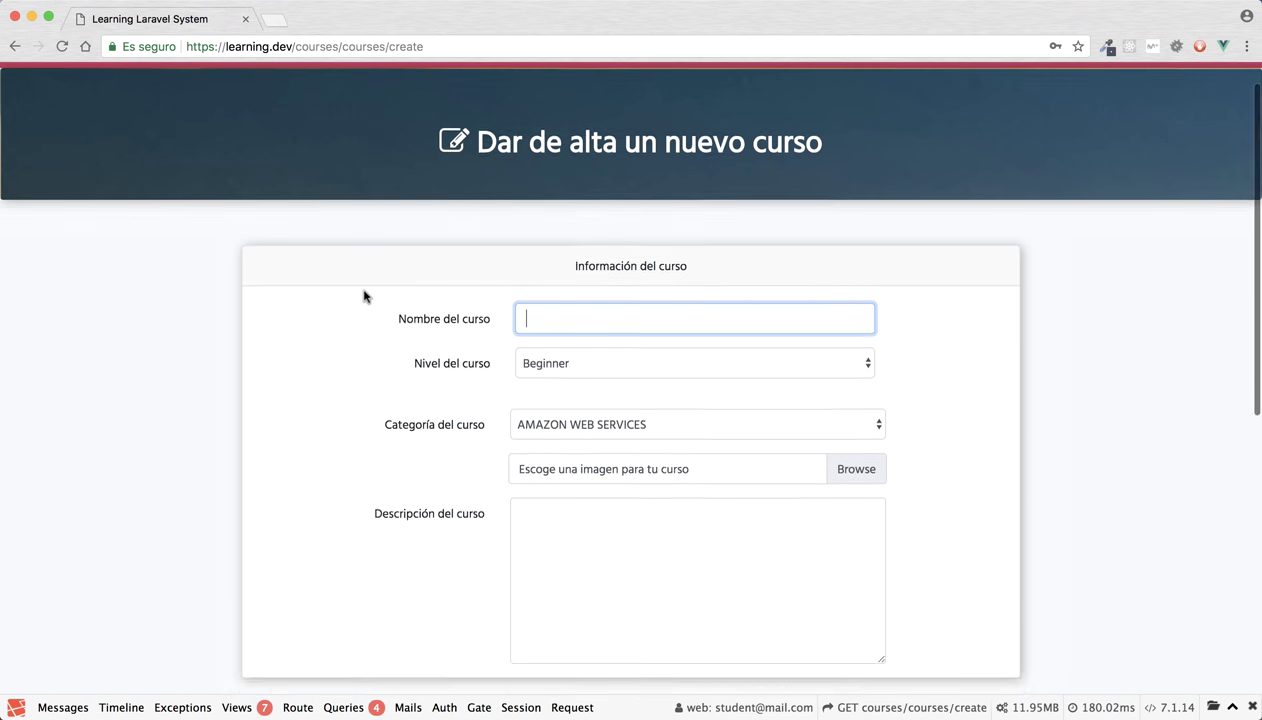
scroll(364, 296, "down", 3)
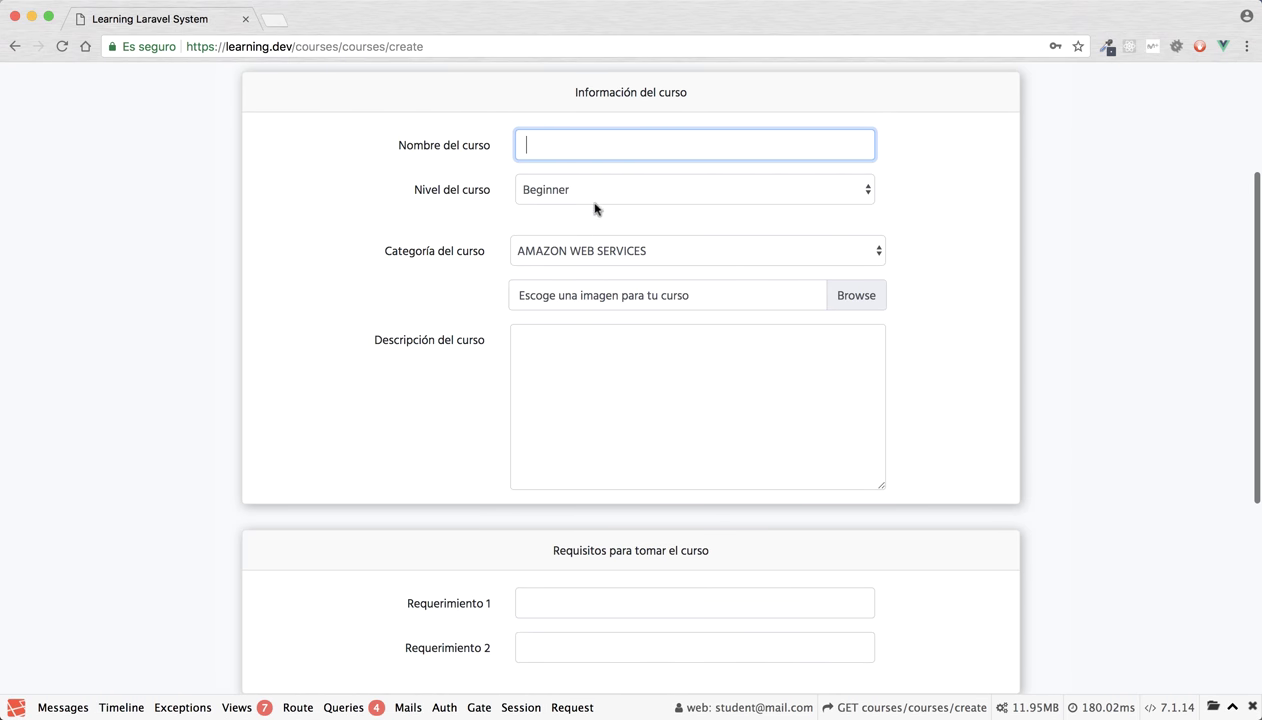
left_click(551, 262)
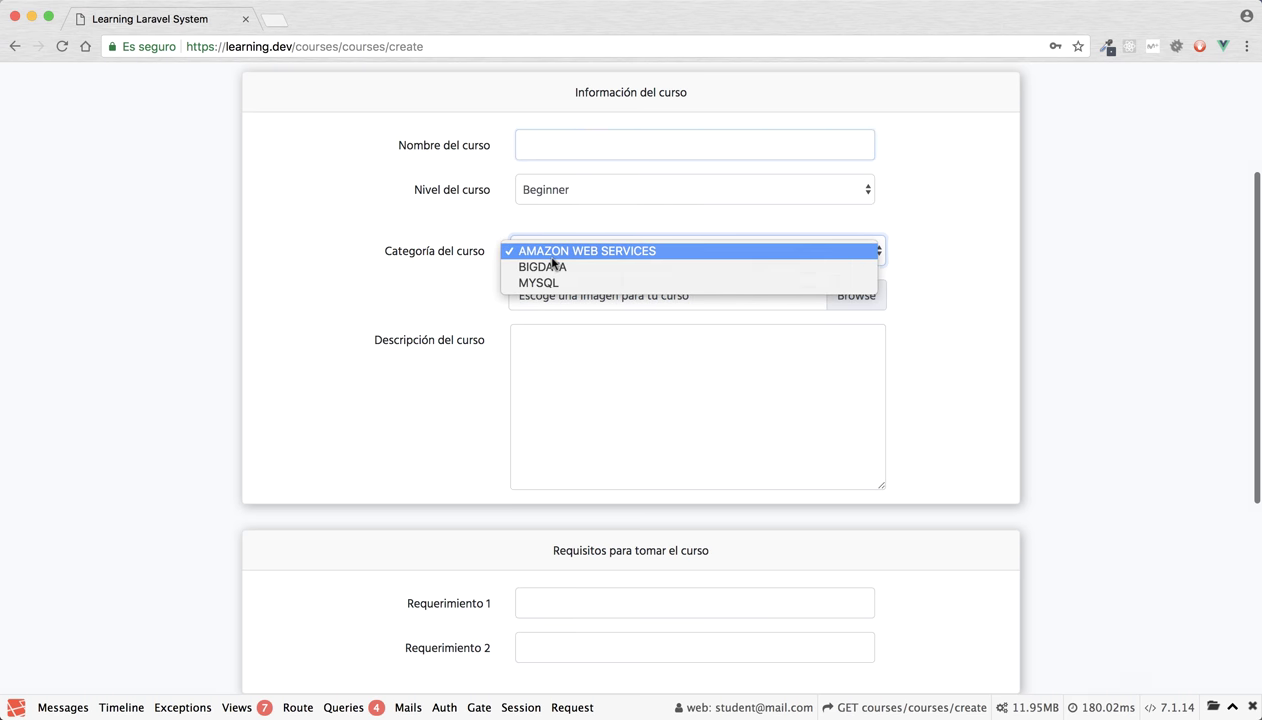
left_click(361, 296)
scroll(367, 298, "down", 2)
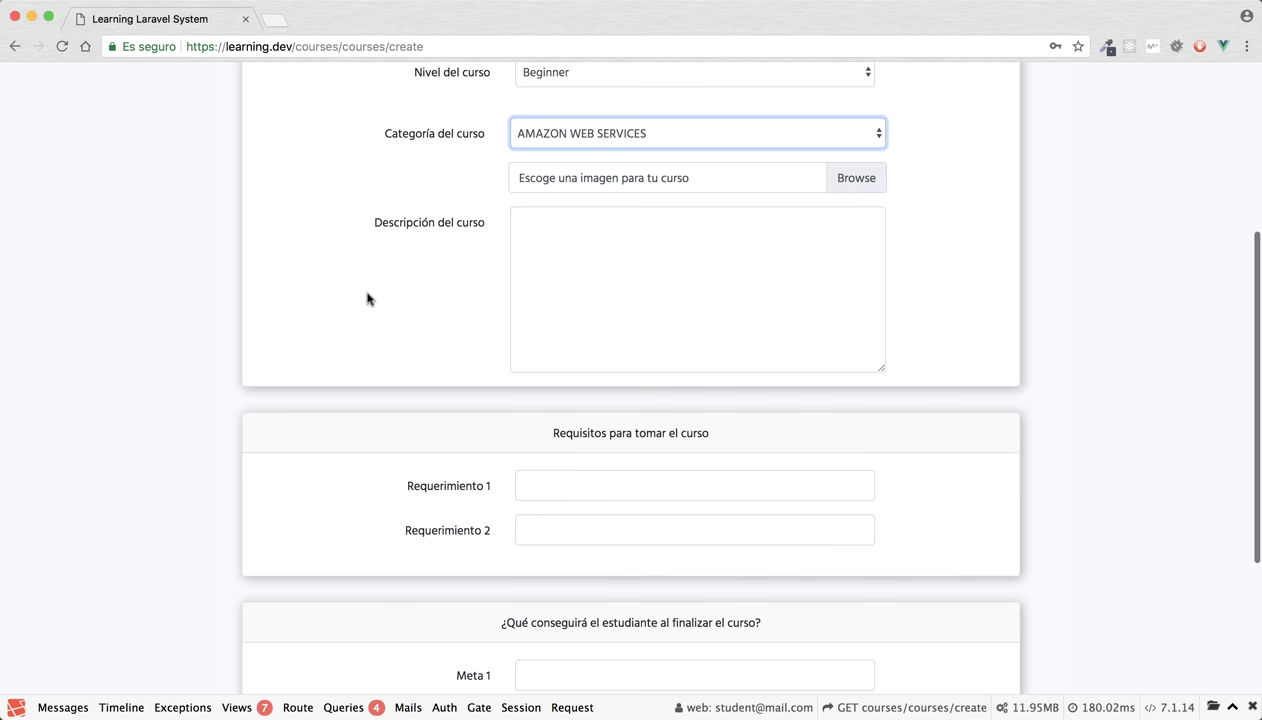
left_click(560, 253)
scroll(391, 281, "down", 5)
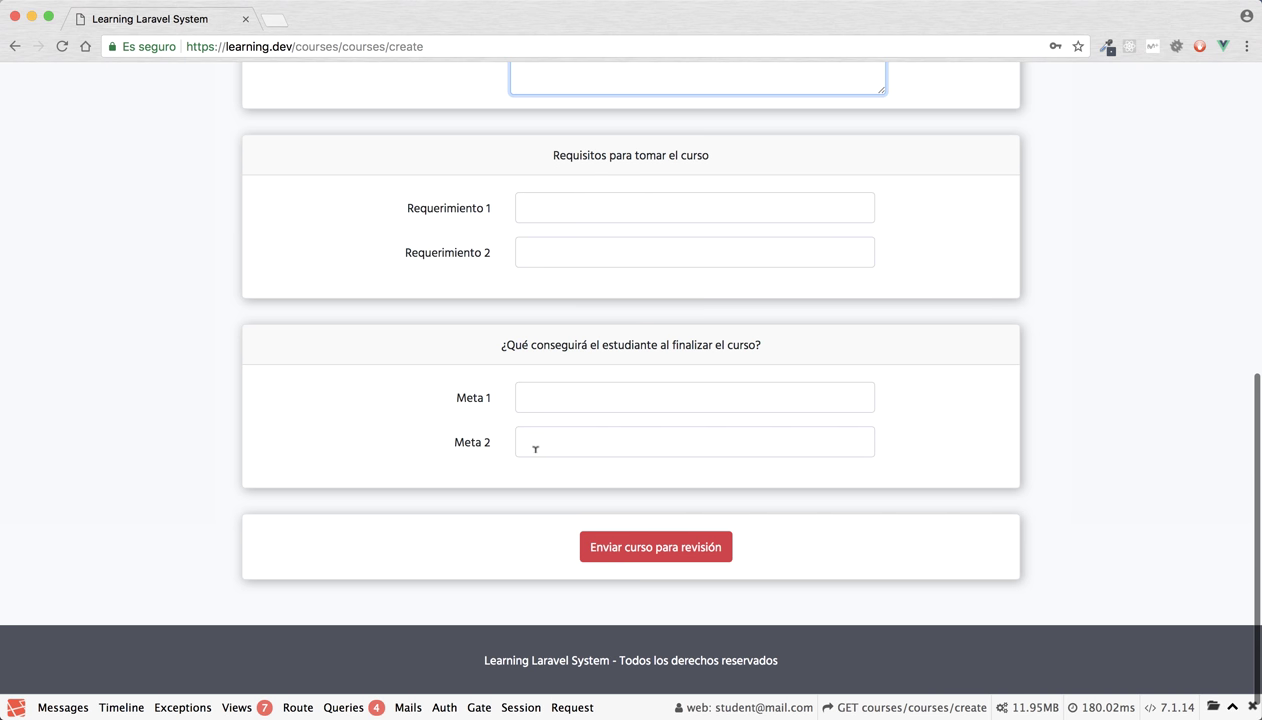
left_click(603, 540)
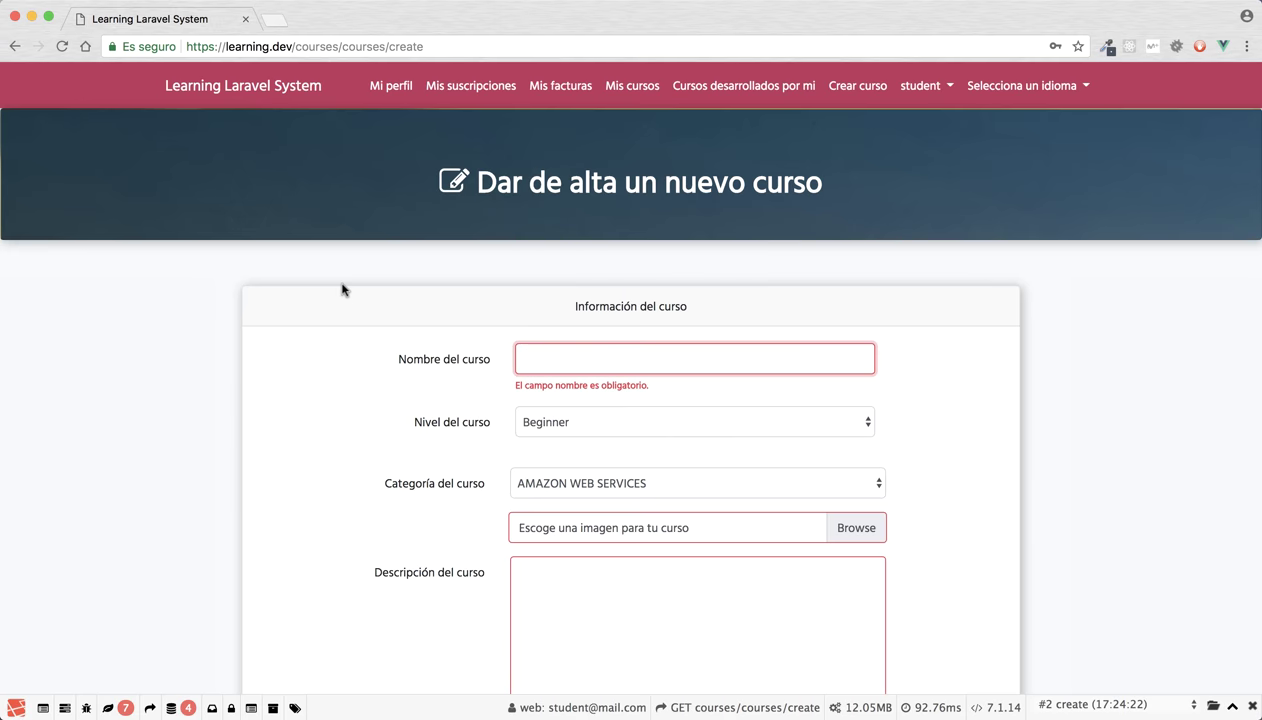
- Fill Requerimiento 2 with 'opkpo' and Meta 2 with 'opkpok', then resubmit
scroll(341, 289, "down", 5)
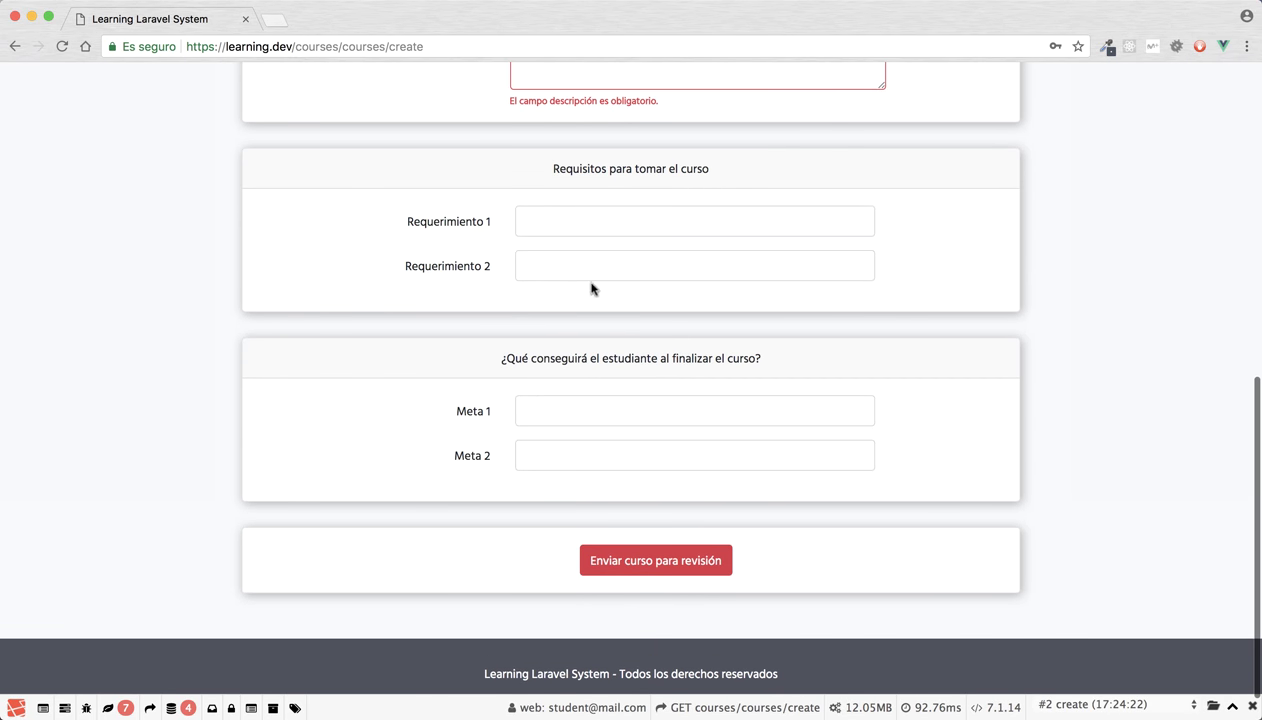
left_click(588, 278)
type("opkpo")
left_click(560, 443)
type("opkpok")
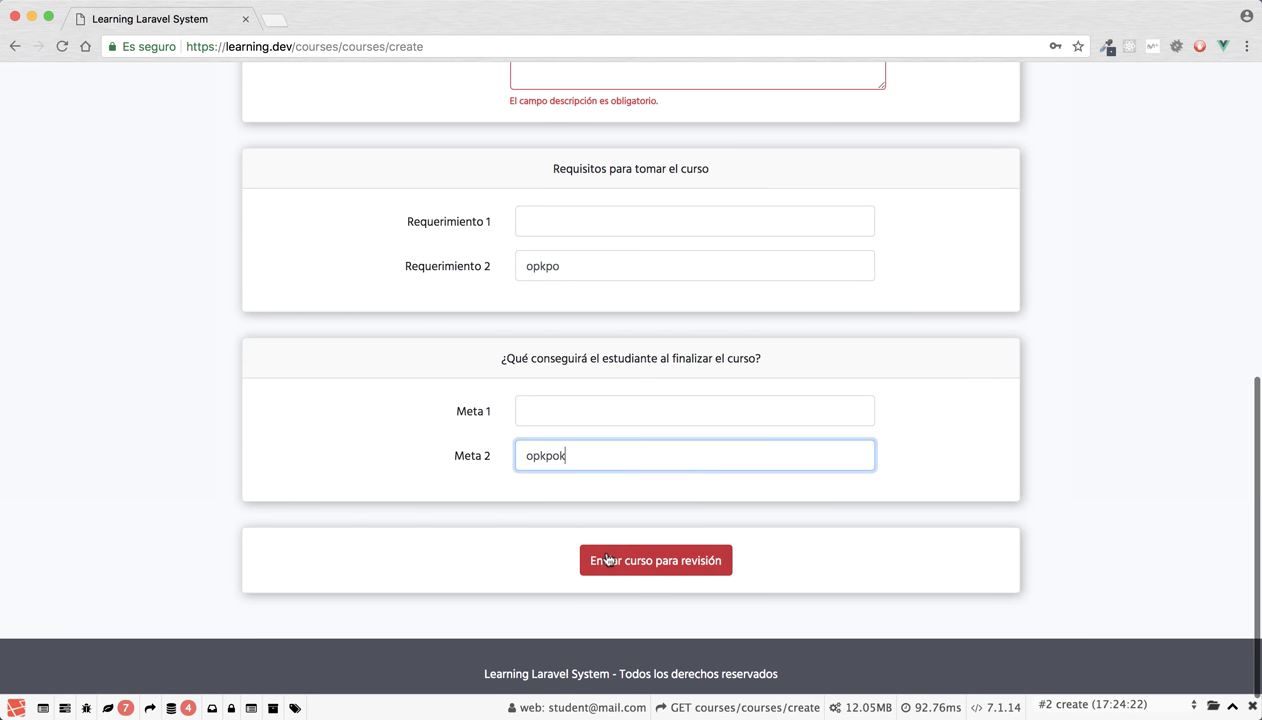
left_click(600, 560)
- Review the validation errors, including the one requiring requirement 1
scroll(320, 400, "down", 10)
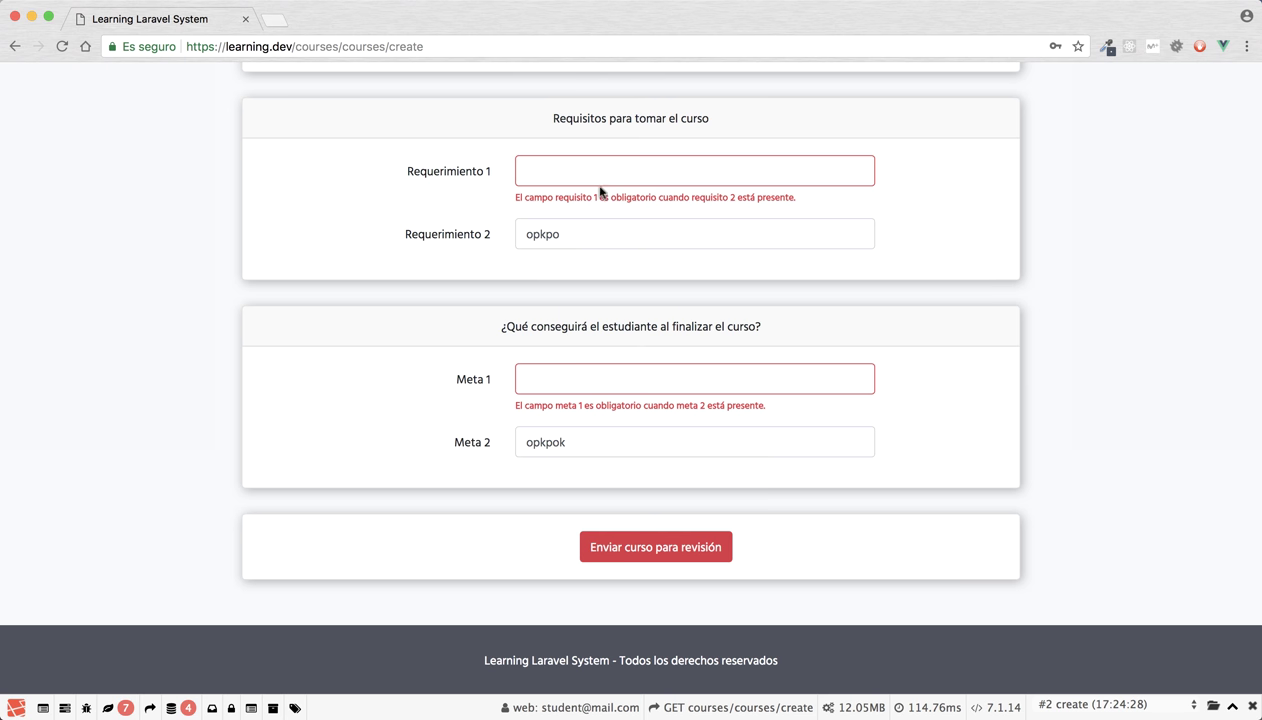
left_click_drag(556, 194, 601, 196)
left_click(447, 234)
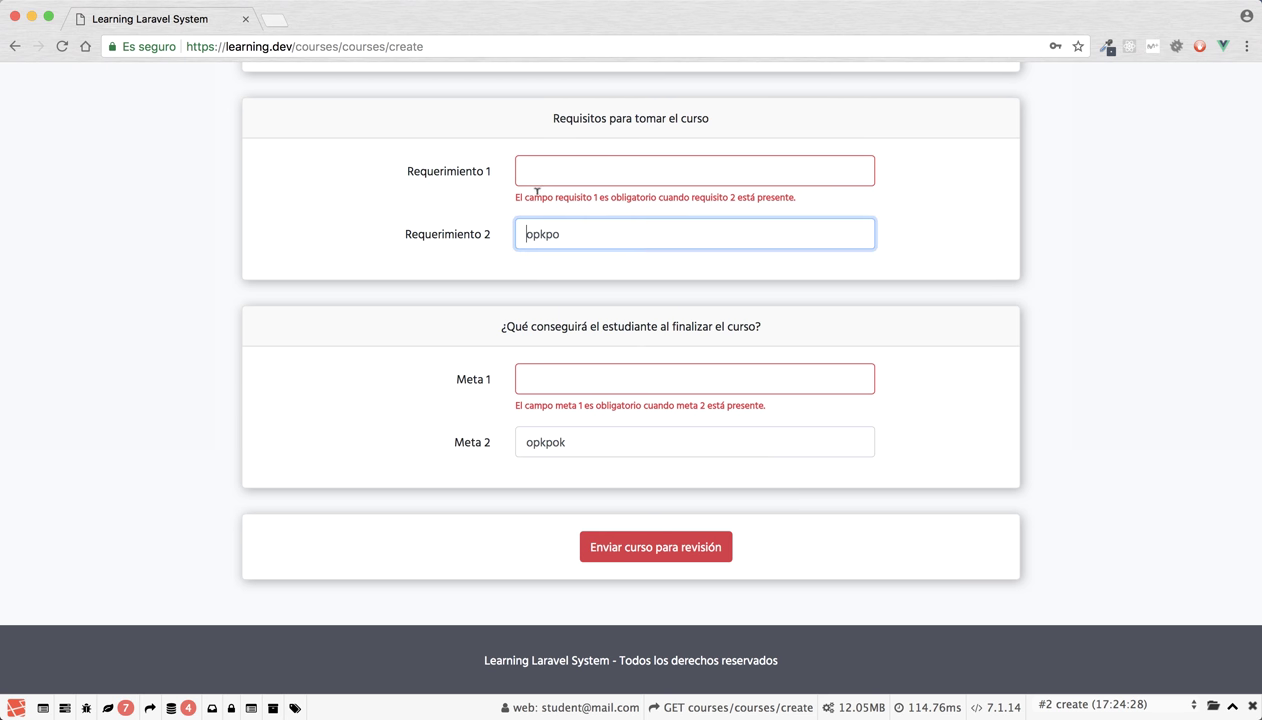
key("shift+Tab")
scroll(366, 206, "up", 5)
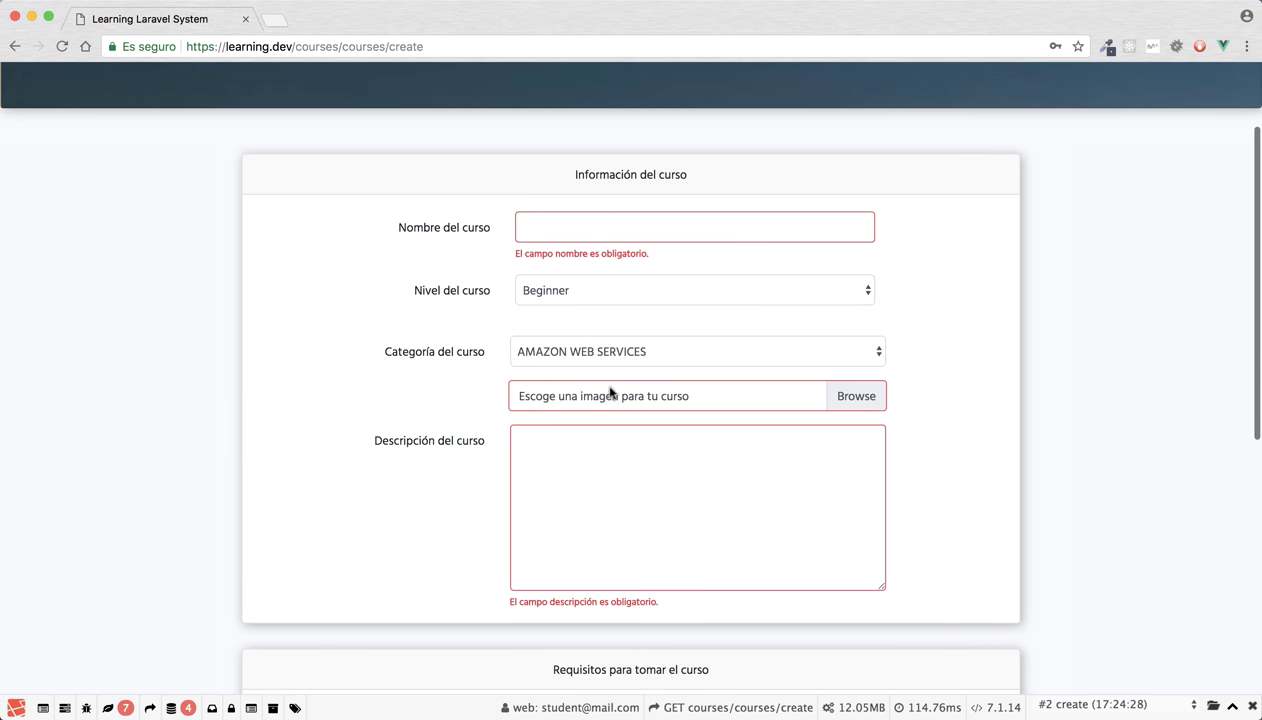
scroll(313, 390, "up", 3)
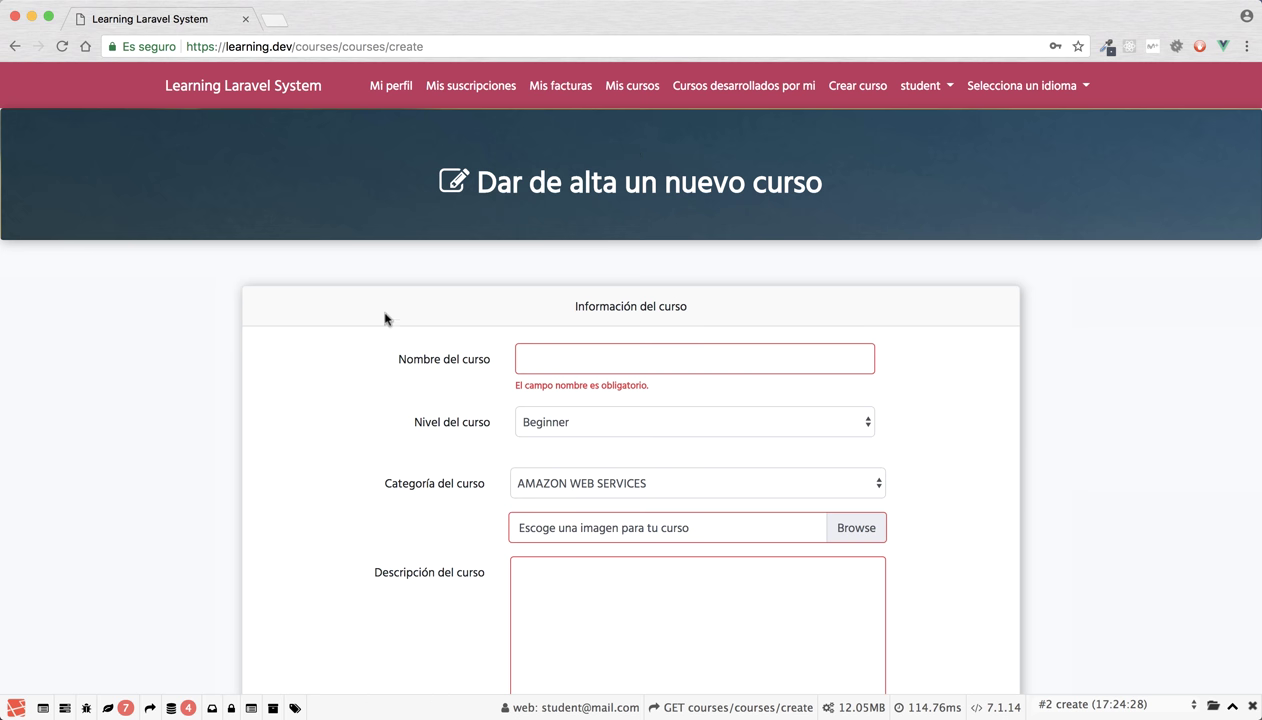
scroll(270, 344, "down", 7)
scroll(270, 344, "up", 6)
scroll(268, 346, "up", 2)
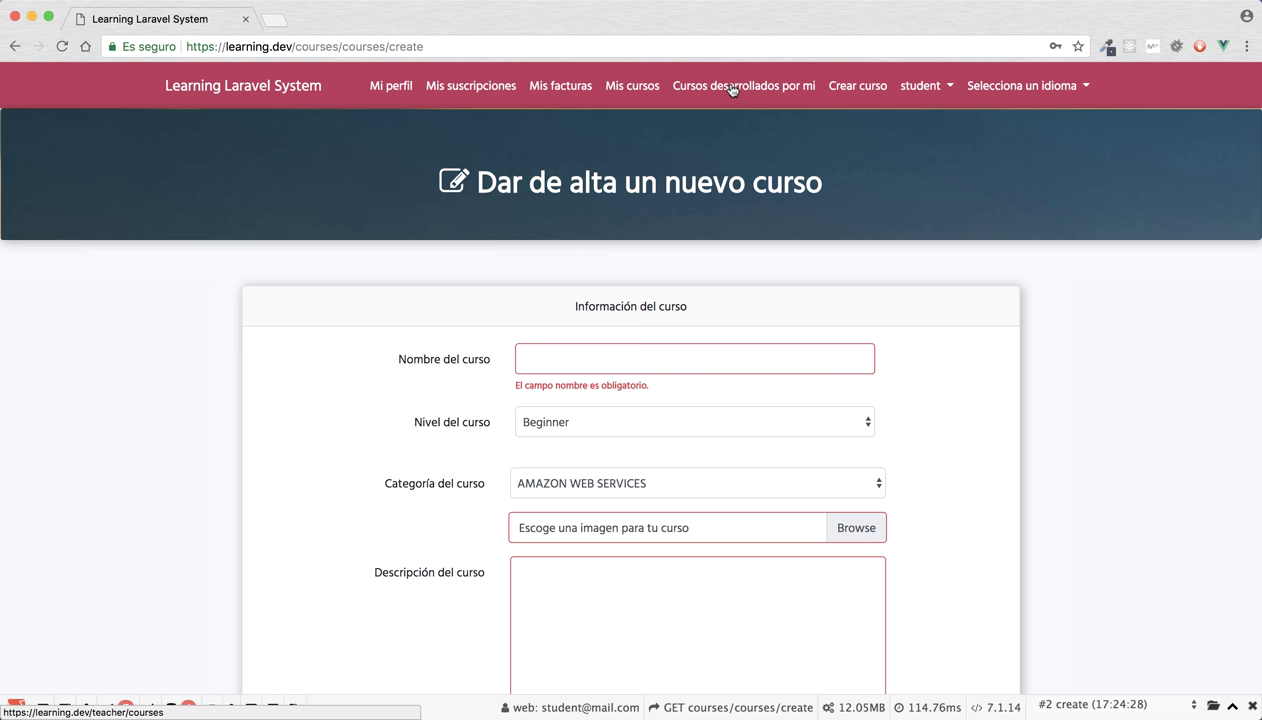
- Browse the three taught courses: two BIGDATA and one MYSQL pending review
left_click(731, 89)
scroll(210, 300, "down", 3)
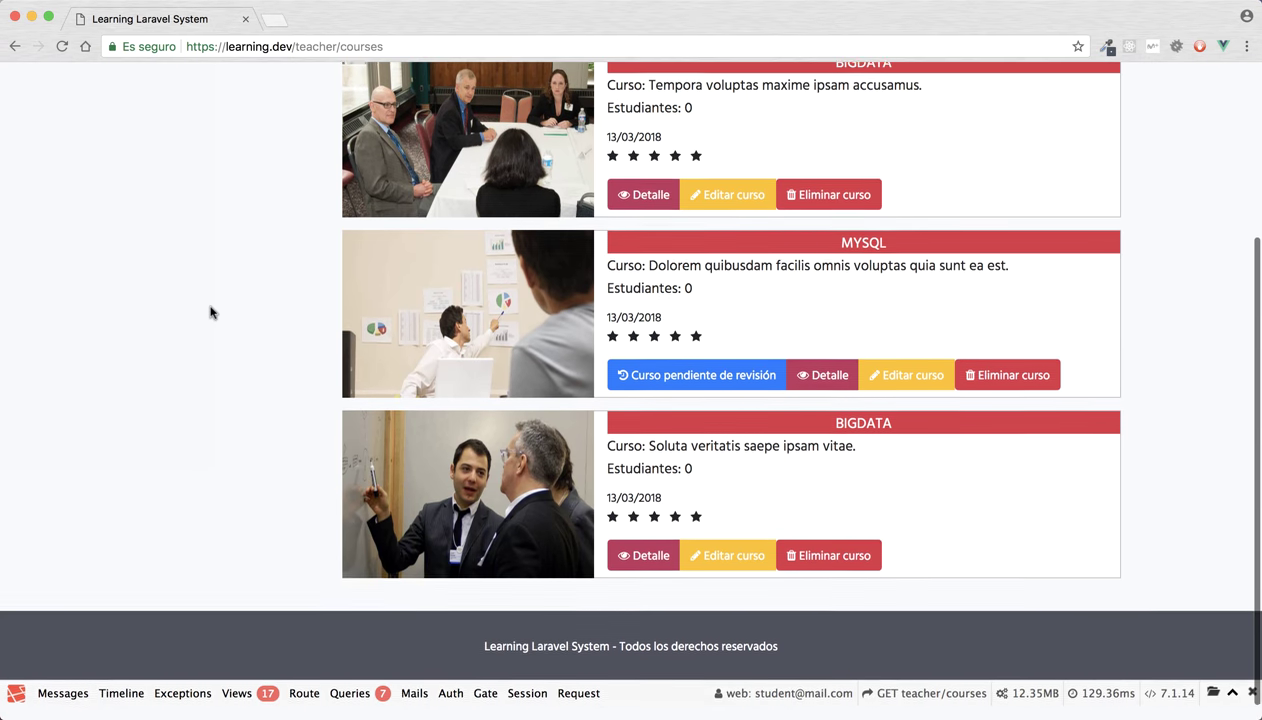
scroll(268, 247, "up", 4)
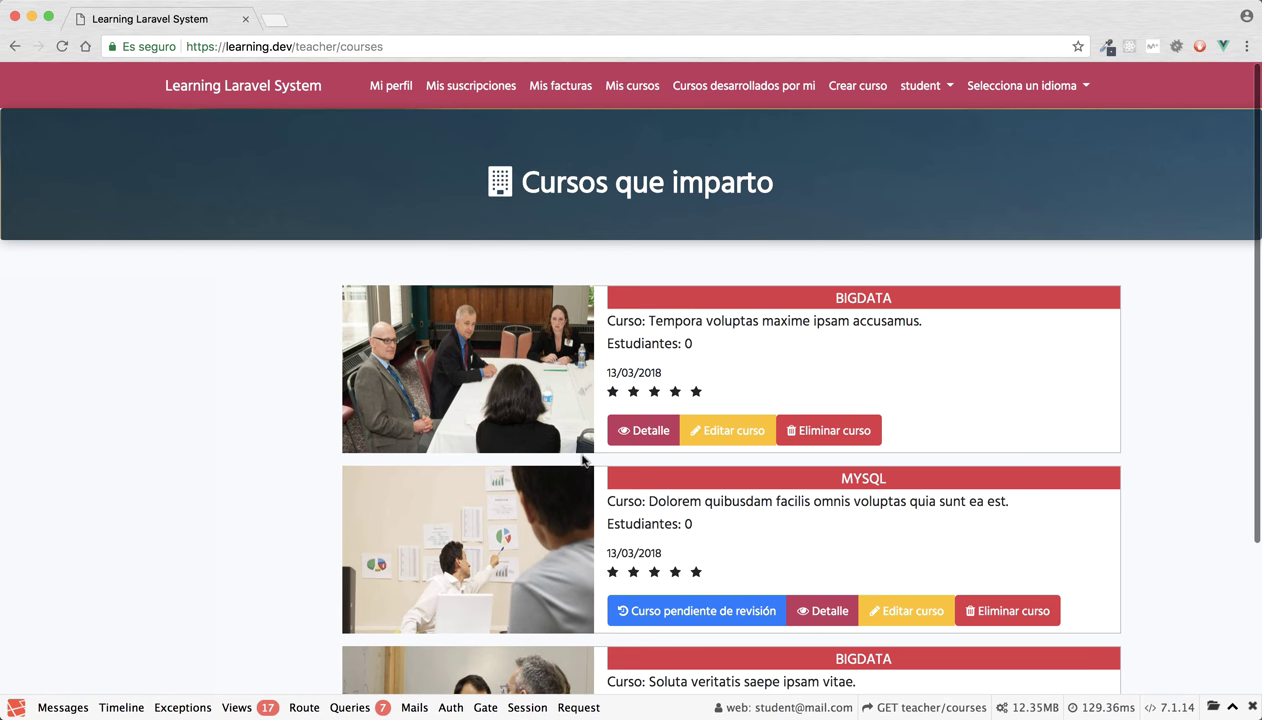
scroll(852, 474, "down", 1)
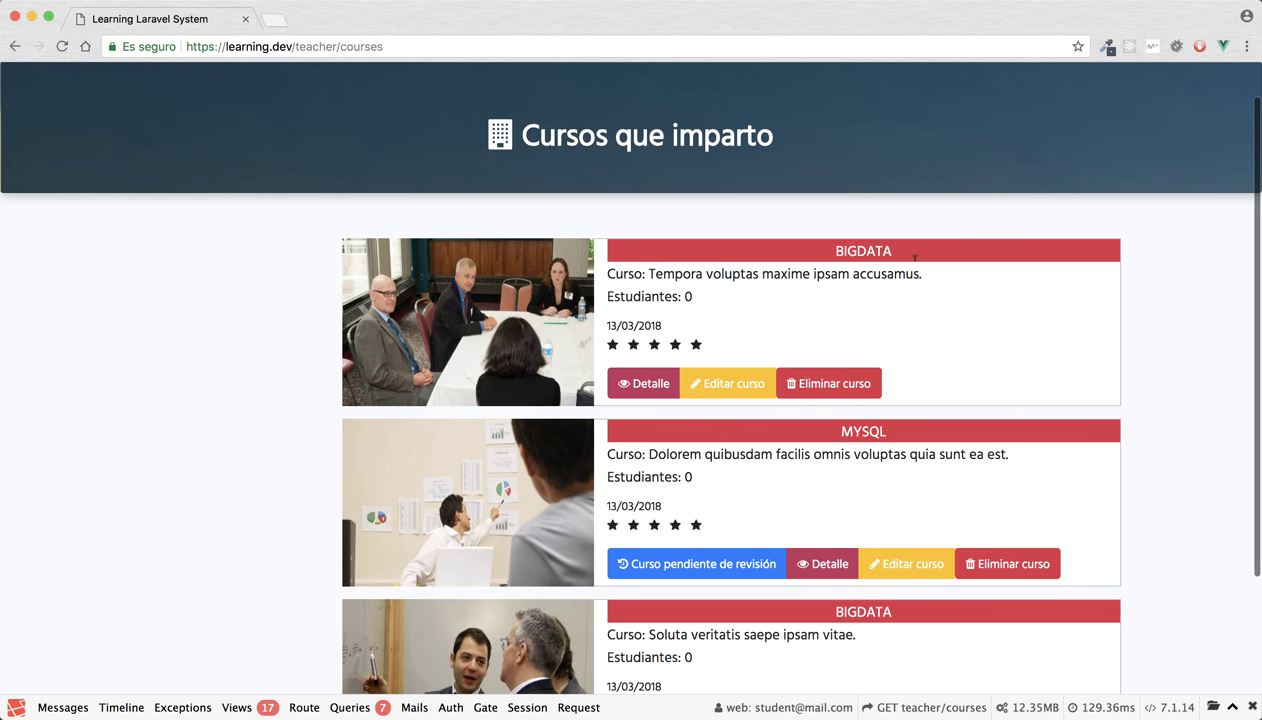
scroll(698, 455, "down", 2)
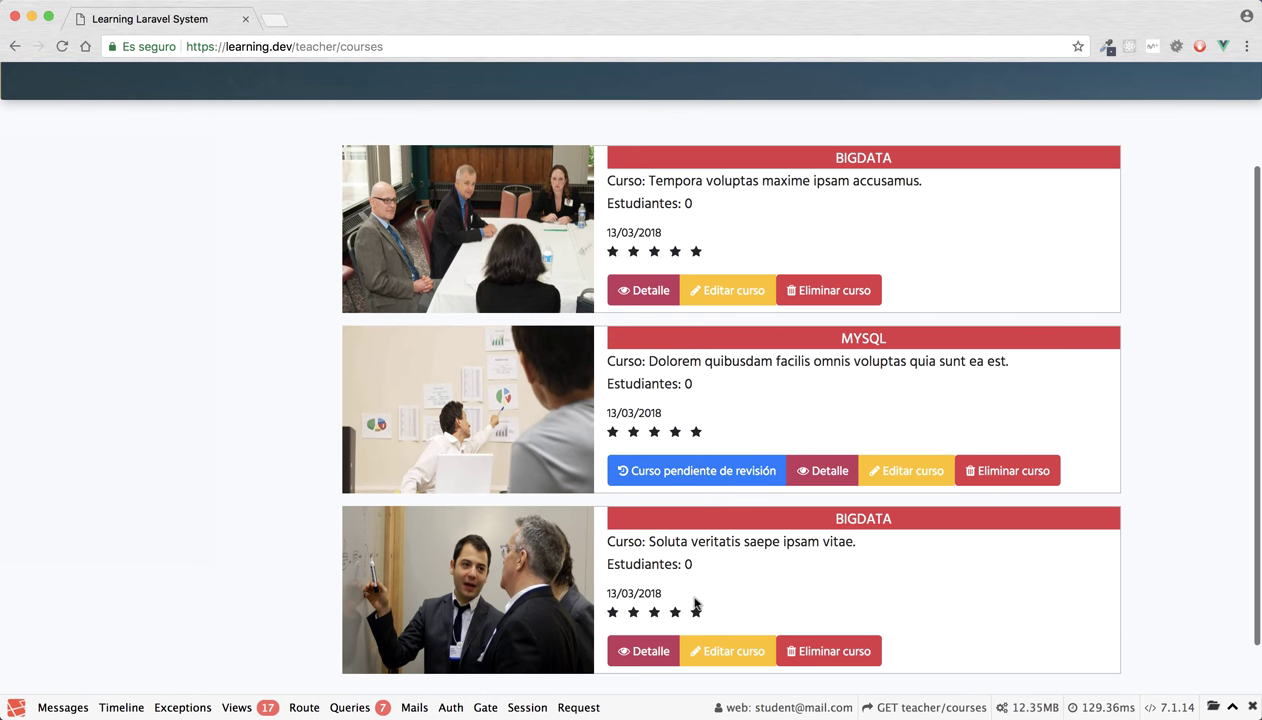
scroll(705, 594, "down", 2)
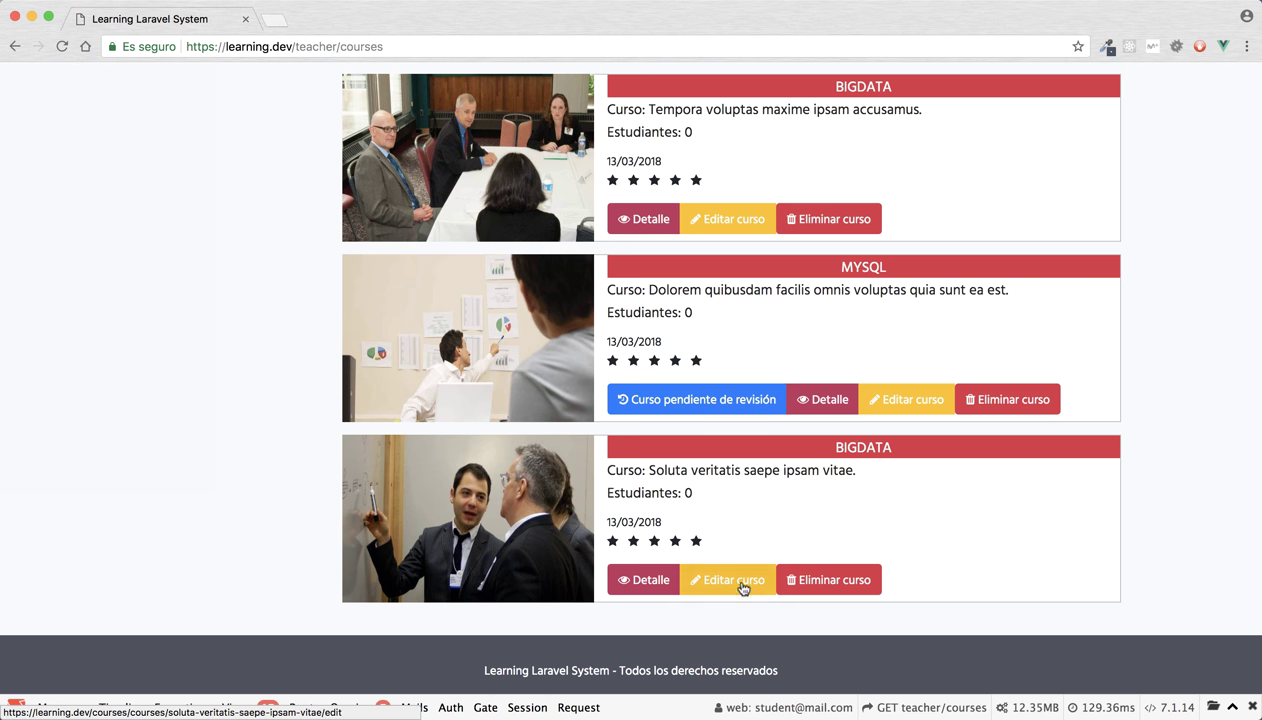
scroll(1020, 412, "up", 1)
- Delete the MYSQL course and open 'Soluta veritatis saepe ipsam vitae' for editing
left_click(1020, 440)
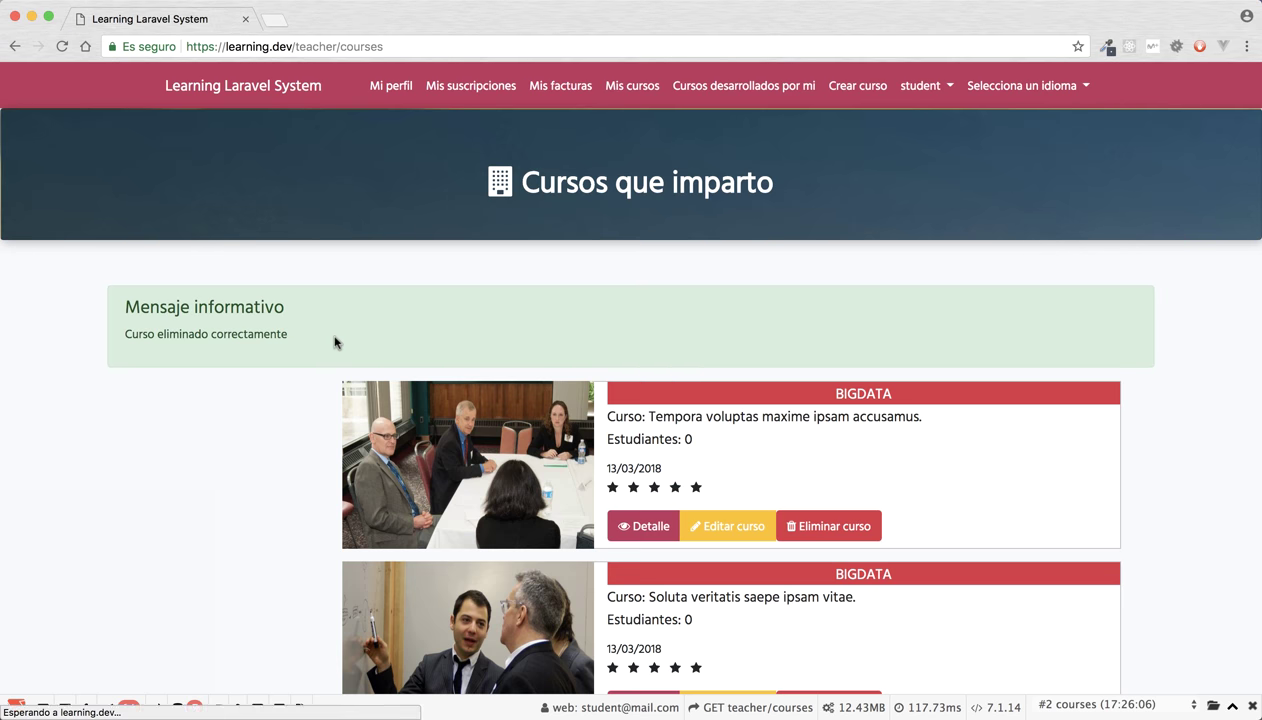
scroll(560, 370, "down", 2)
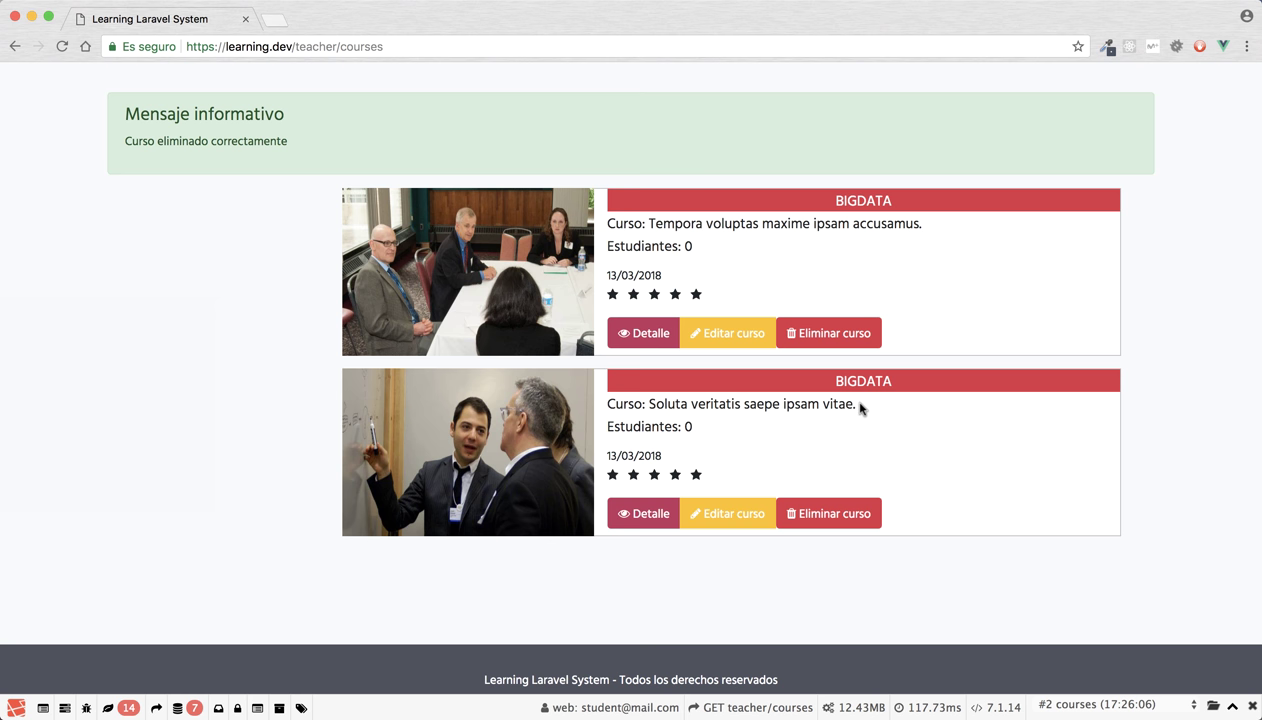
left_click(733, 513)
scroll(300, 393, "down", 10)
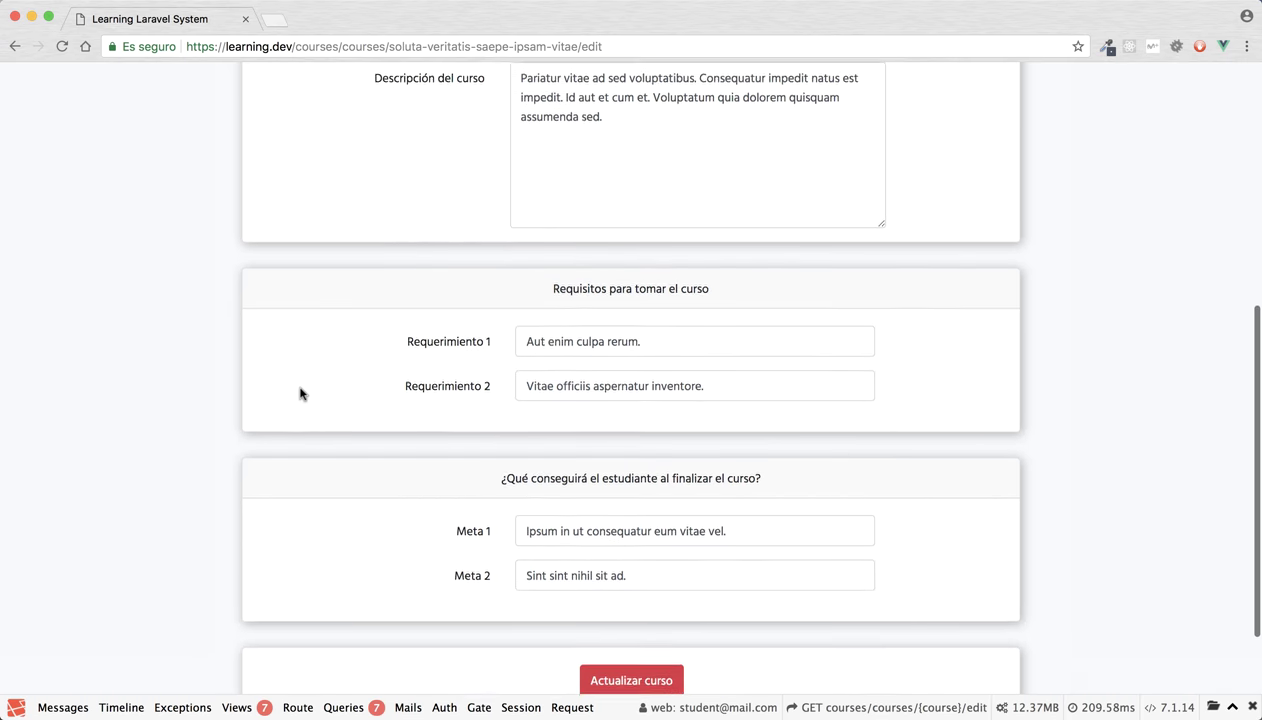
scroll(325, 389, "up", 10)
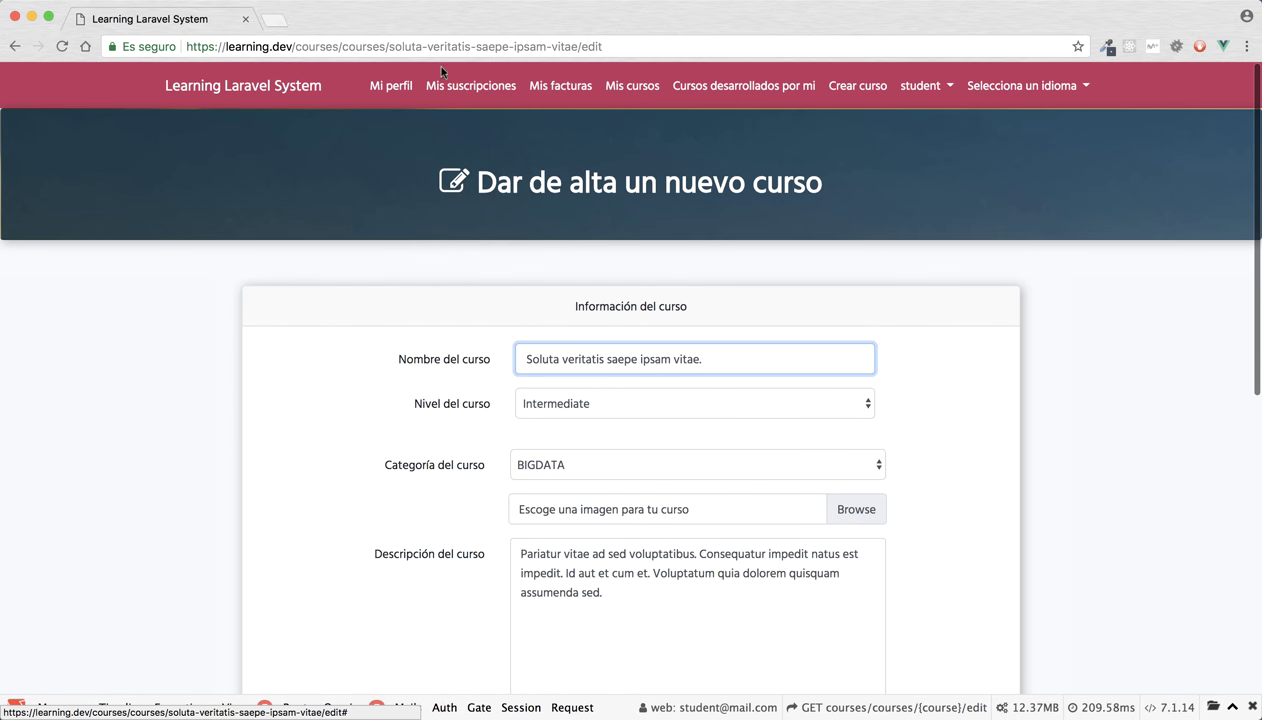
- Check the edit page's address, then log the student out
left_click_drag(333, 46, 560, 70)
key("Right")
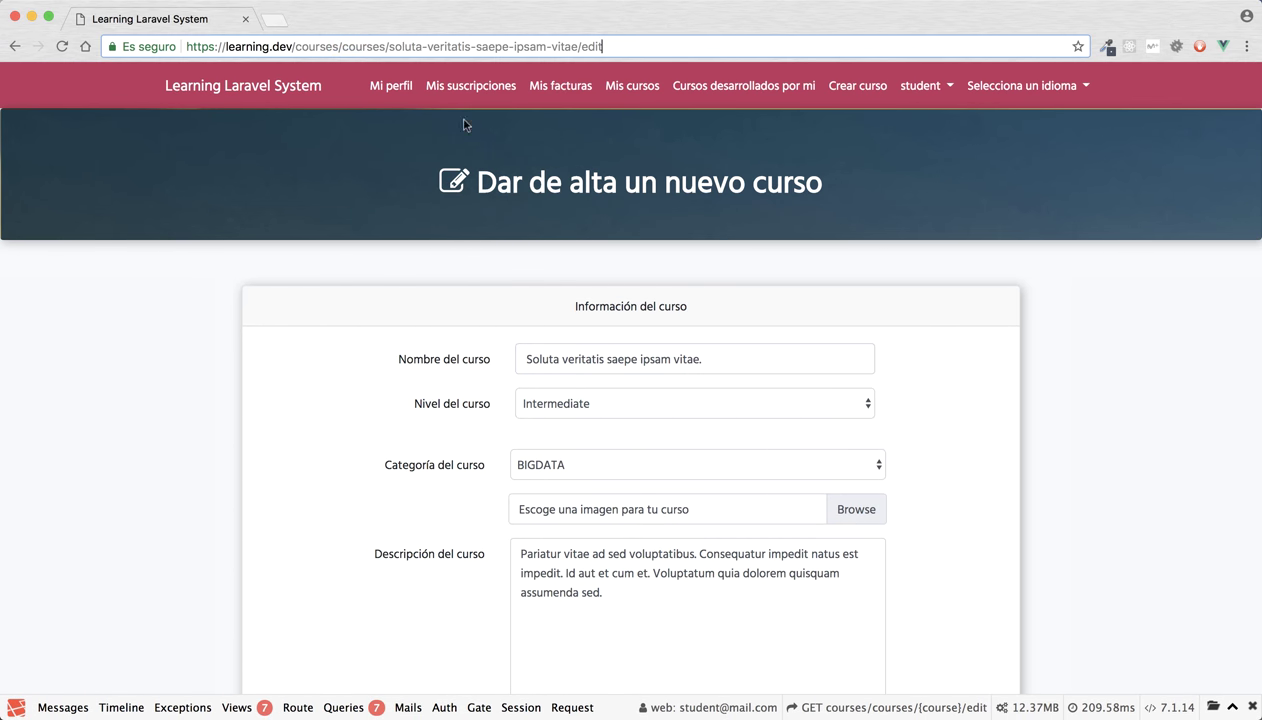
scroll(175, 270, "down", 4)
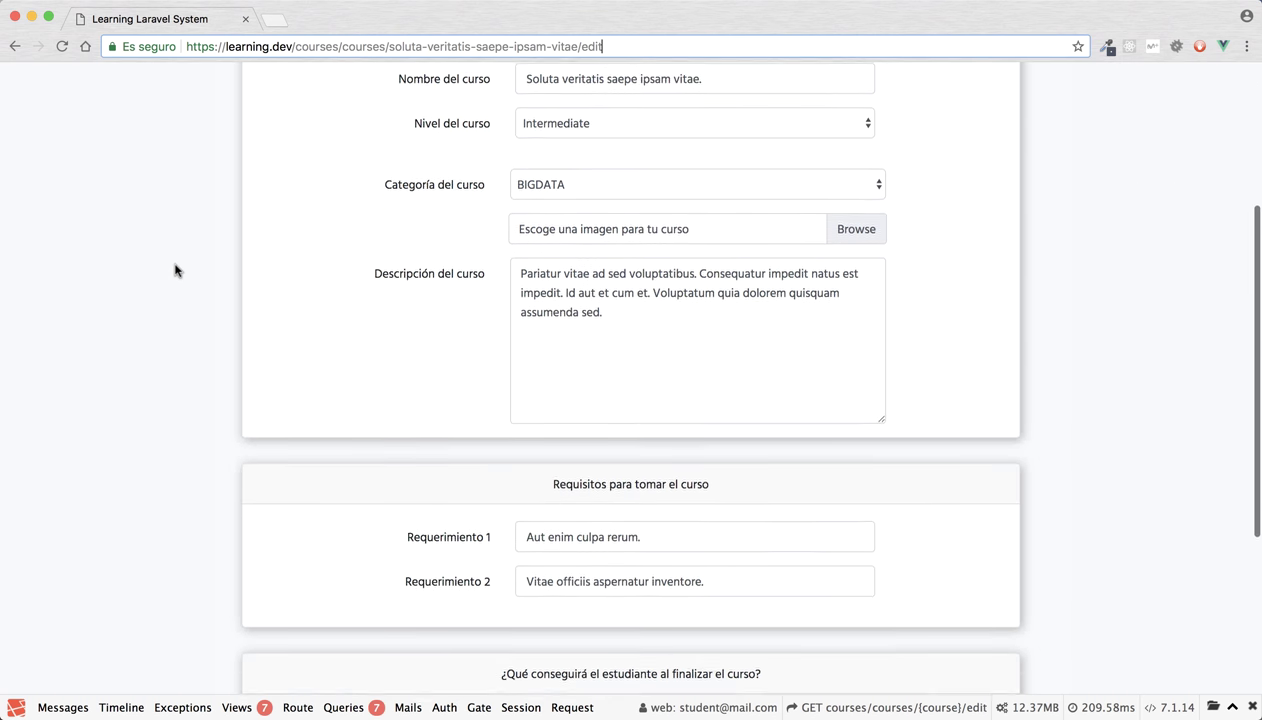
scroll(175, 270, "up", 4)
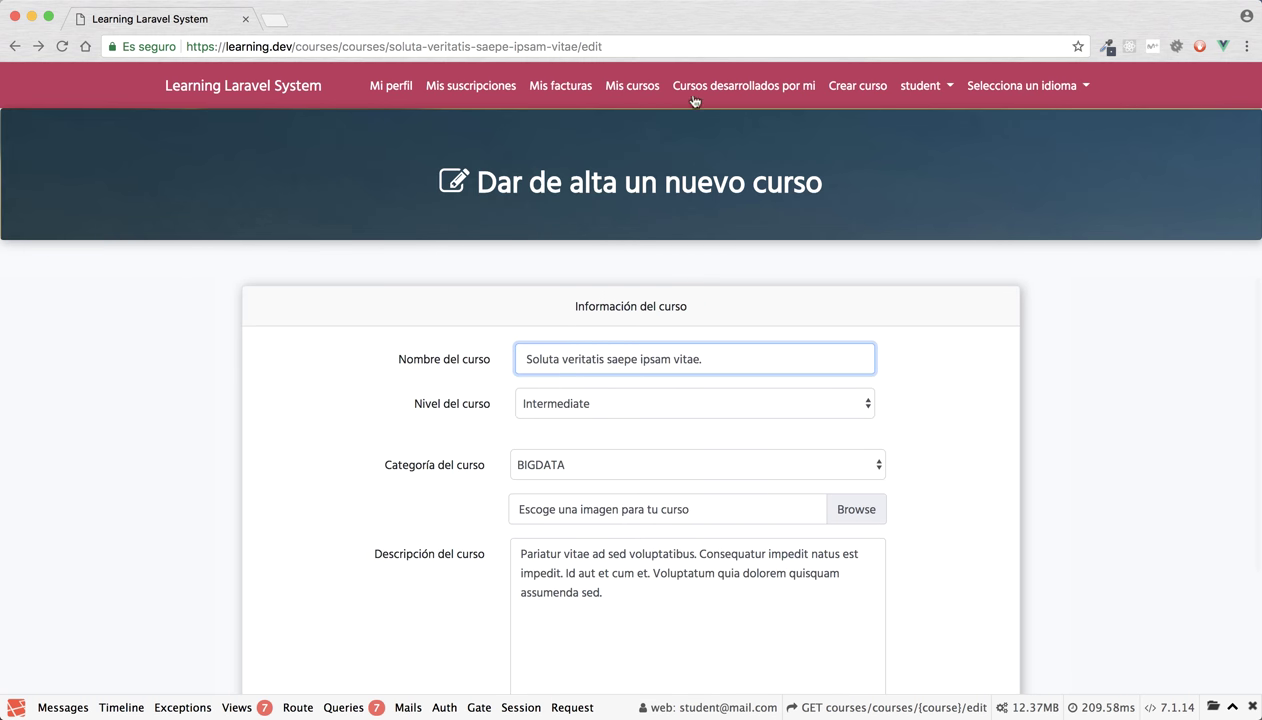
left_click(920, 87)
left_click(905, 122)
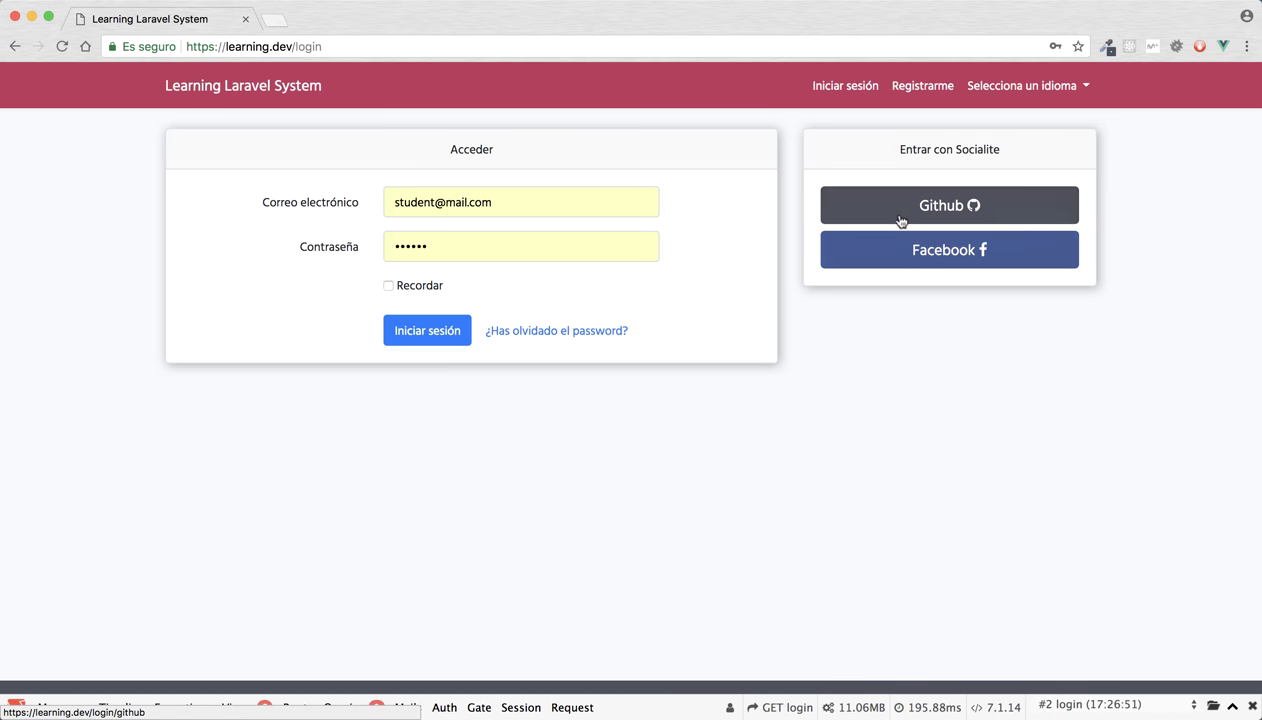
- Log in with GitHub and browse the 'Accede a cualquier curso de inmediato' course catalogue
left_click(901, 215)
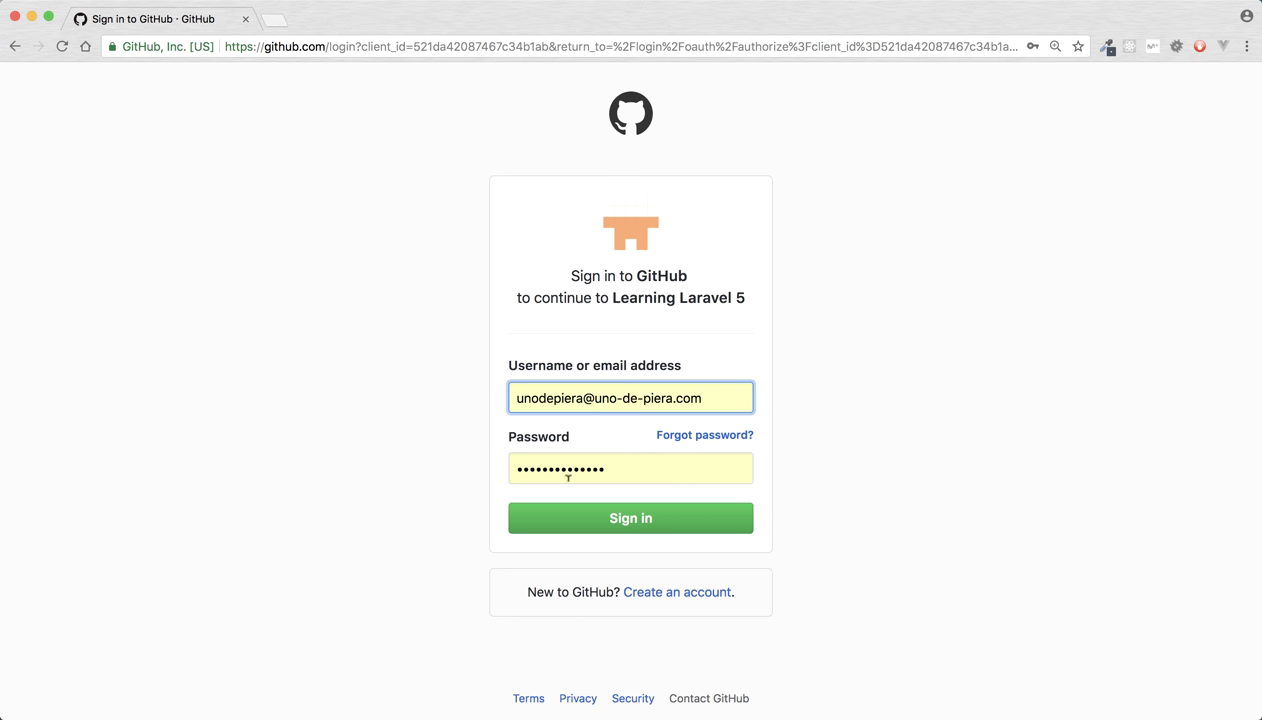
left_click(606, 535)
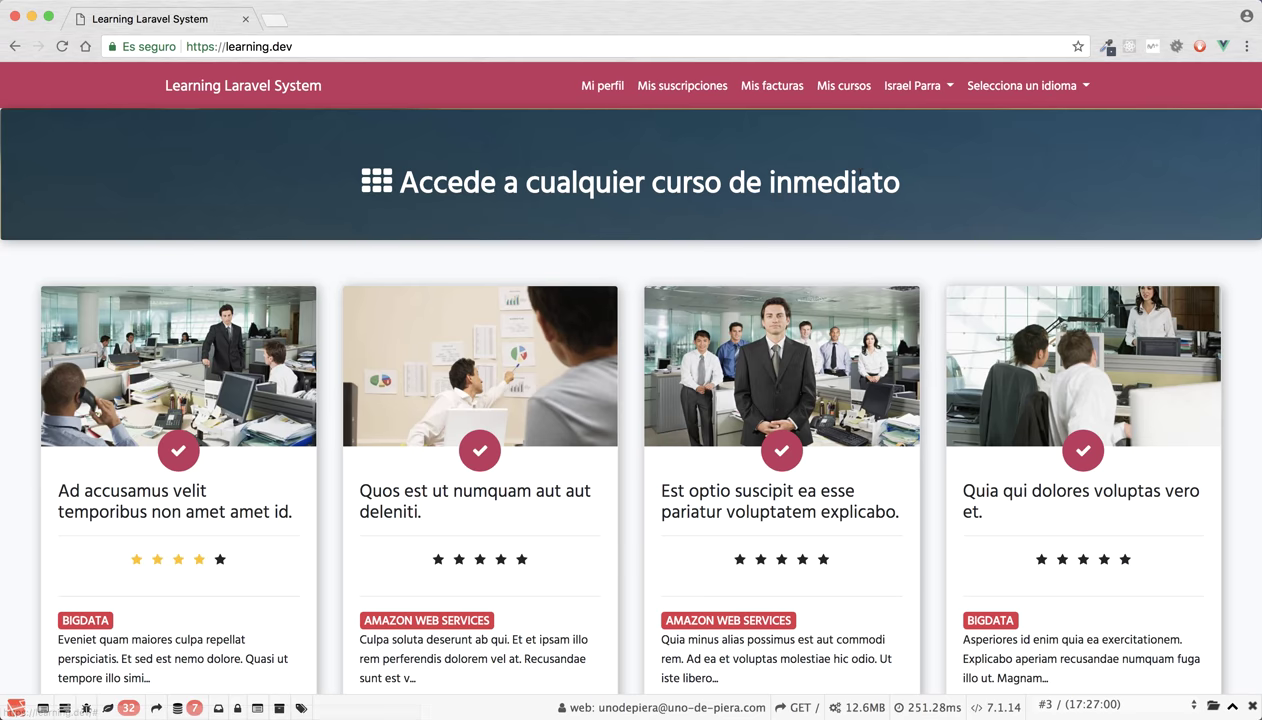
scroll(477, 238, "down", 5)
scroll(515, 236, "down", 10)
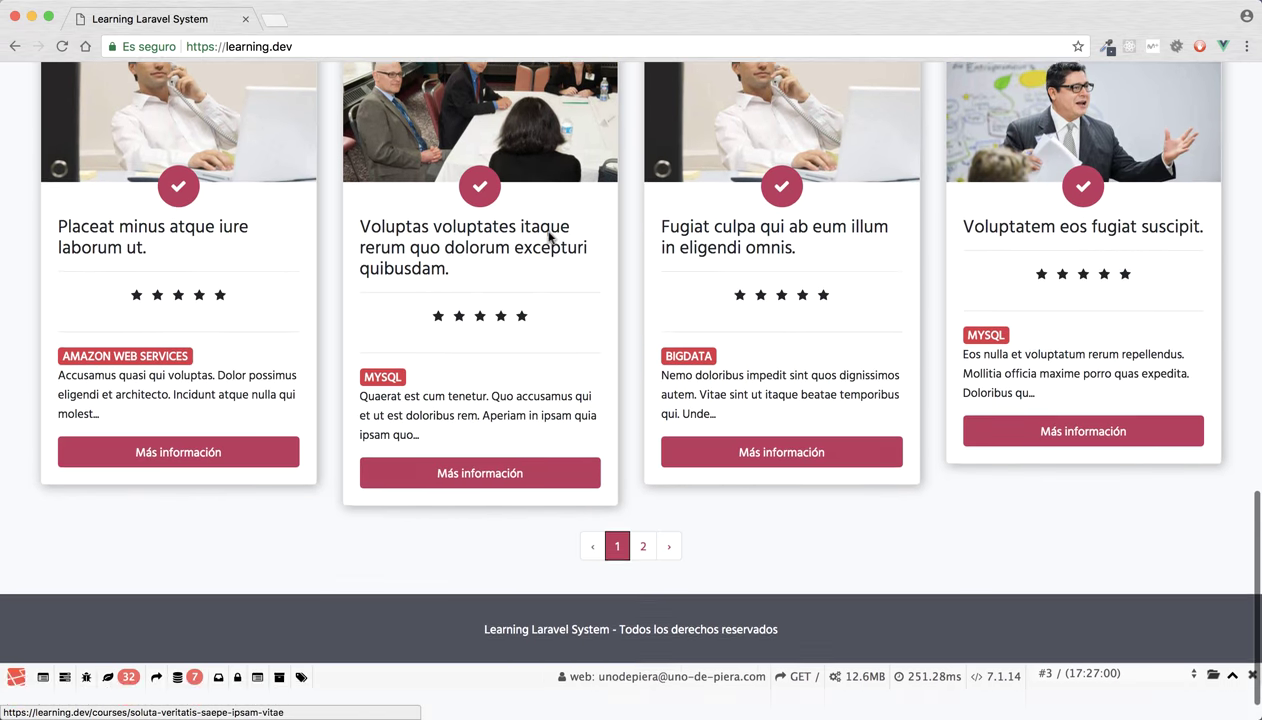
scroll(620, 210, "up", 8)
scroll(620, 225, "up", 6)
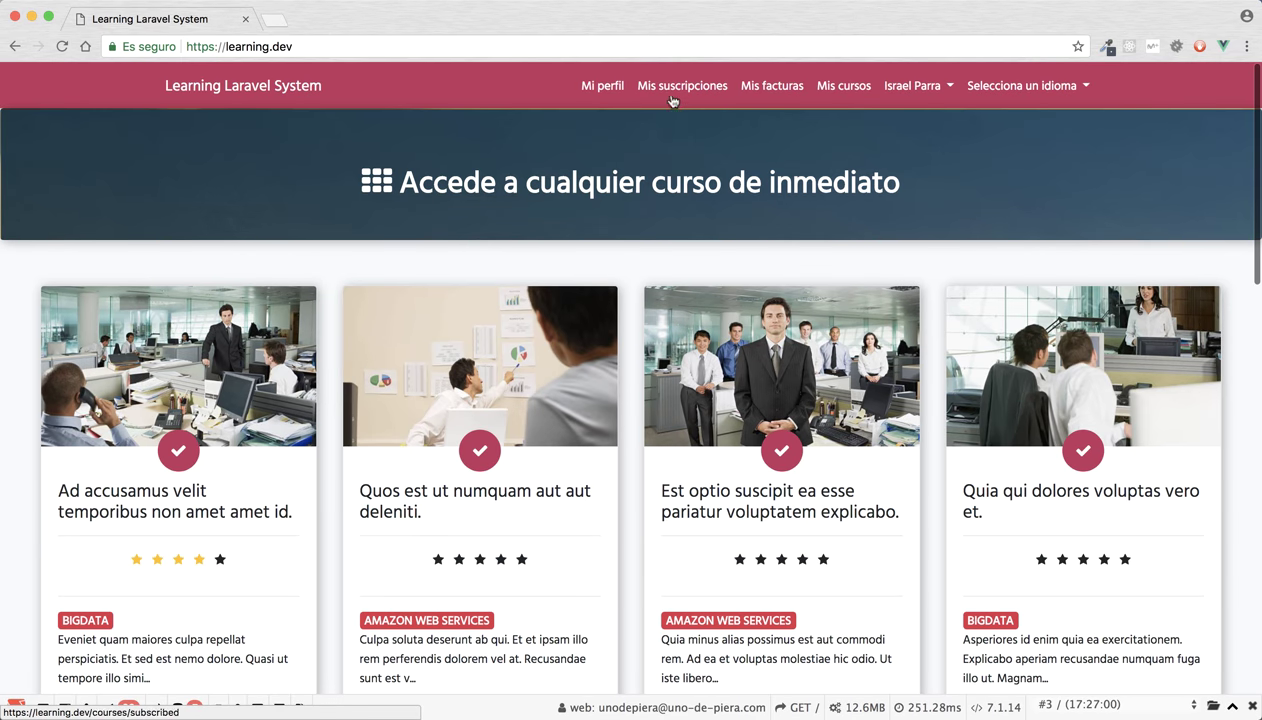
scroll(262, 569, "down", 3)
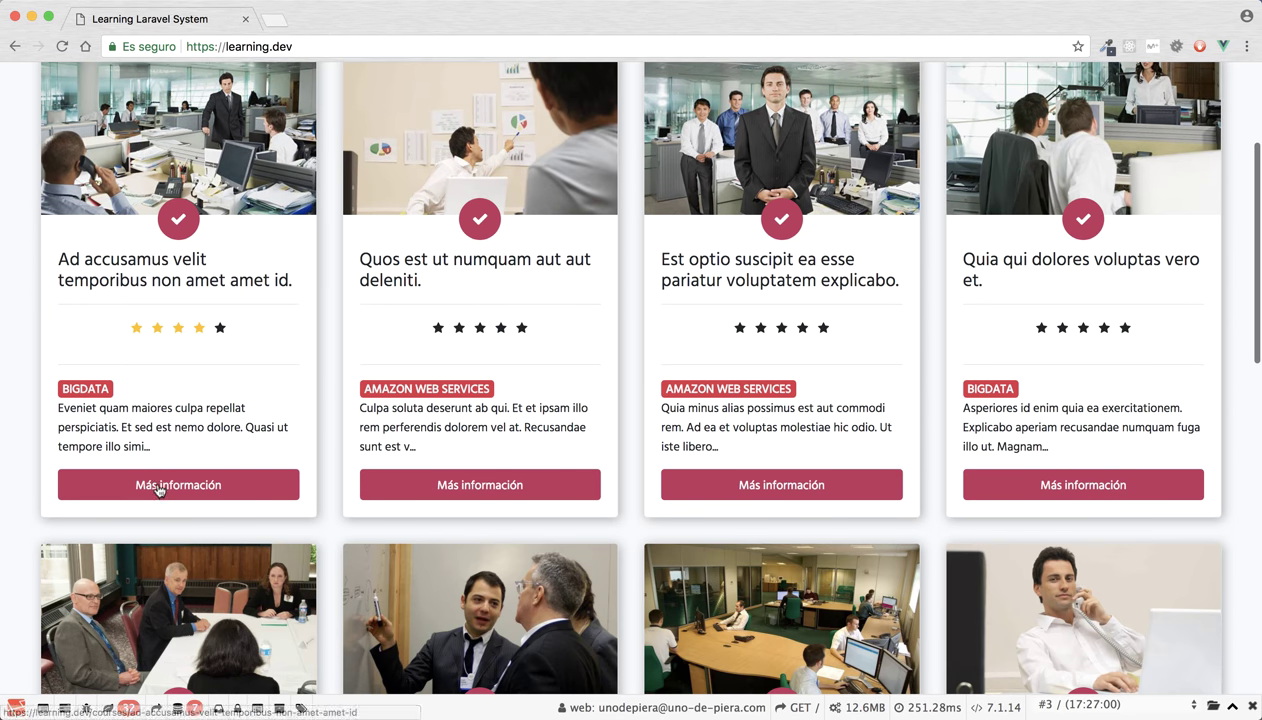